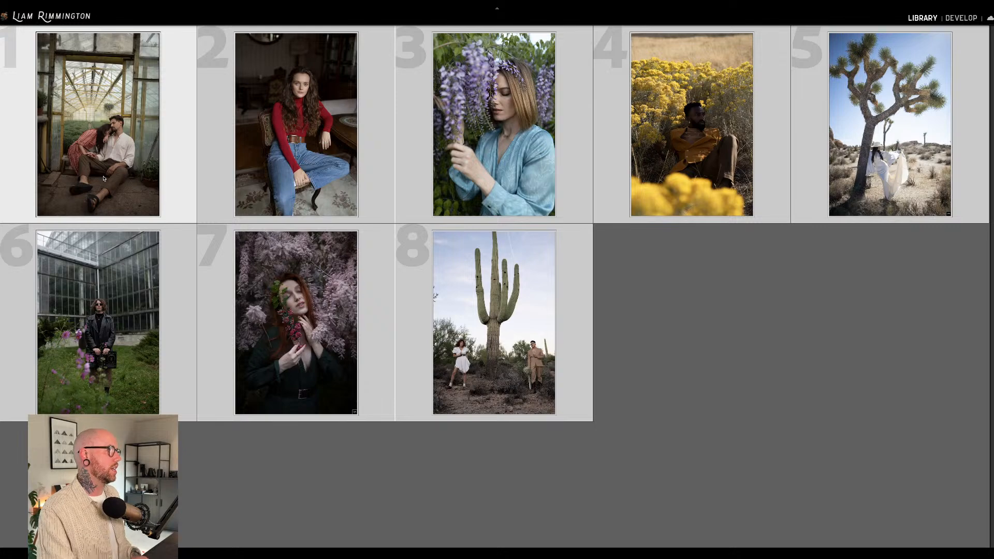
Open the greenhouse couple photo for developing, automatically straighten it, and raise its exposure to +0.40
key("d")
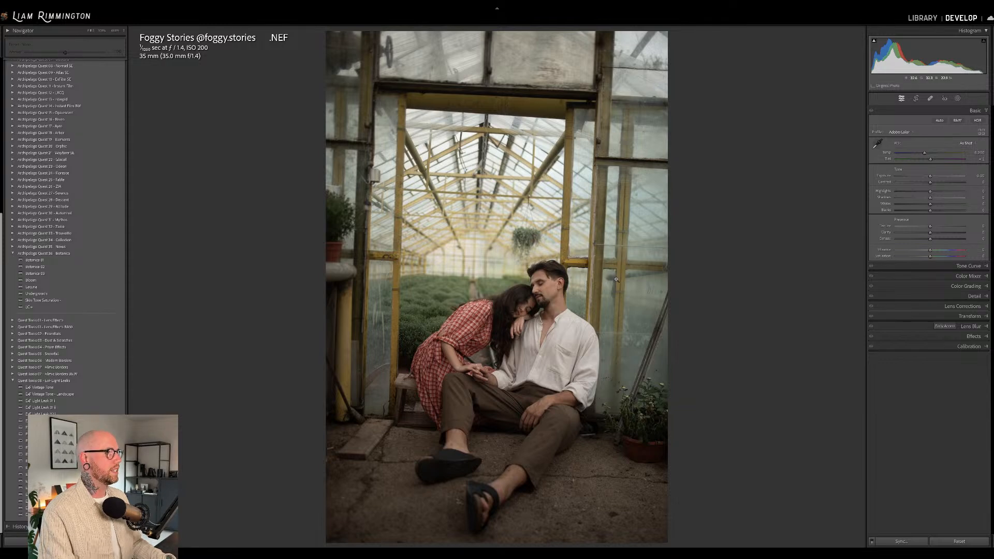
key("r")
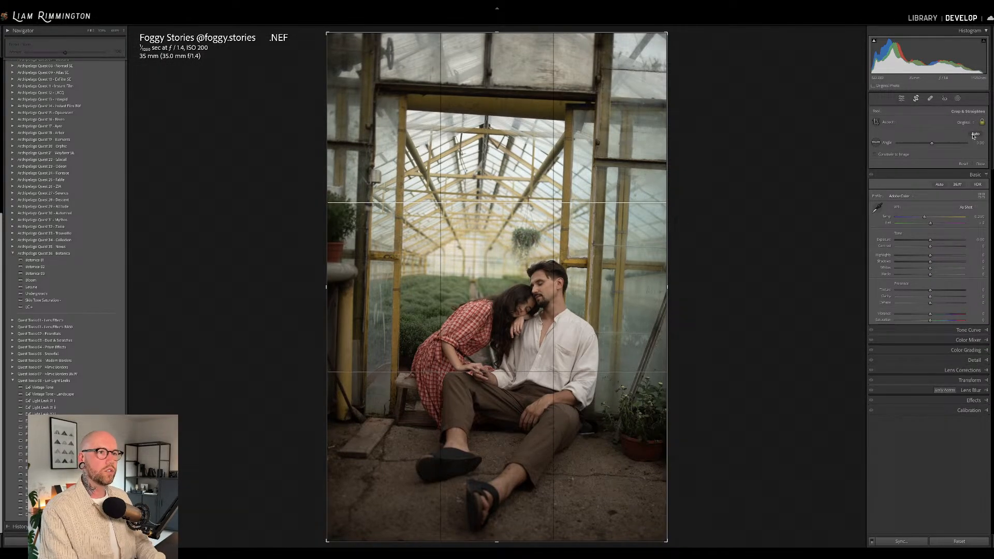
left_click(975, 134)
key("r")
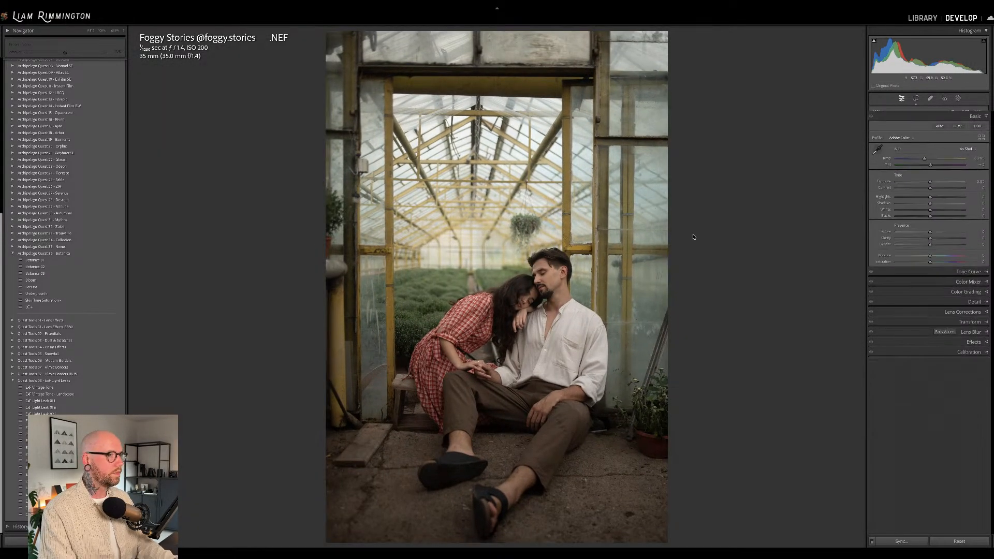
left_click_drag(930, 176, 933, 176)
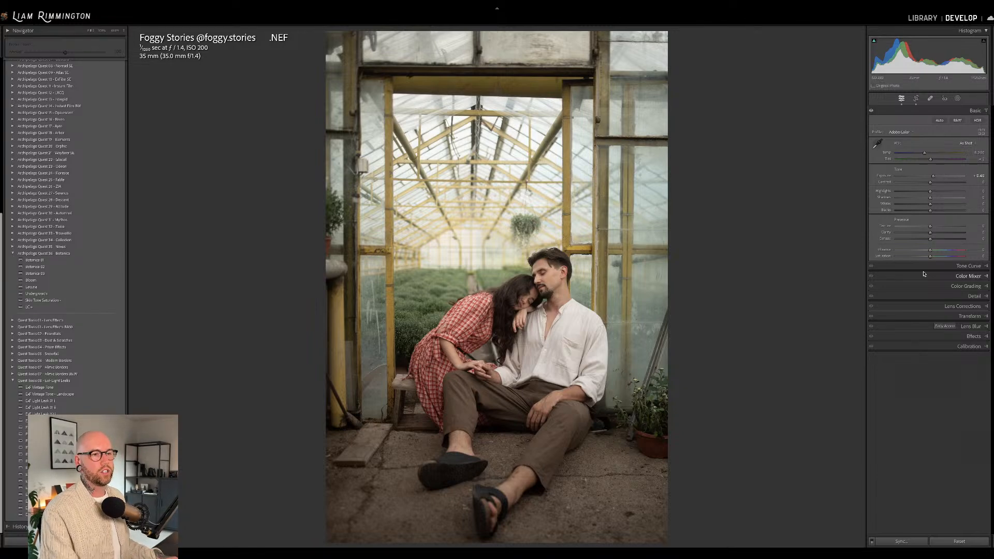
Examine the chromatic aberration and profile correction options in the photo's lens correction settings
left_click(962, 305)
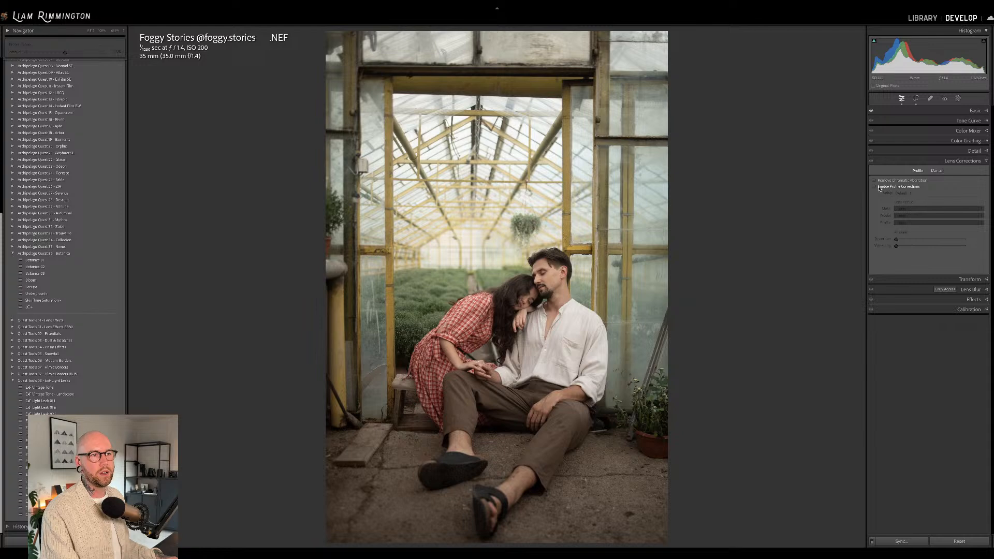
left_click(973, 110)
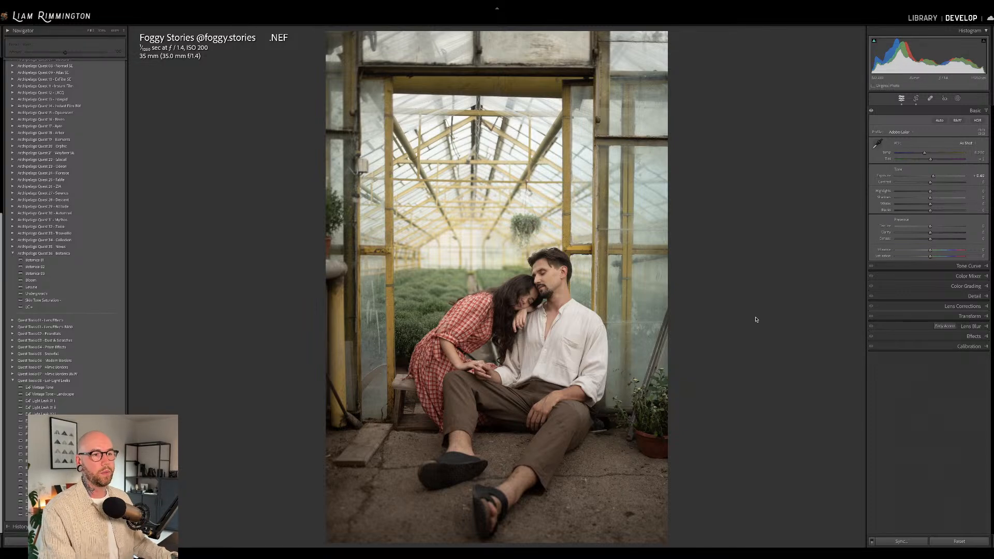
left_click(947, 306)
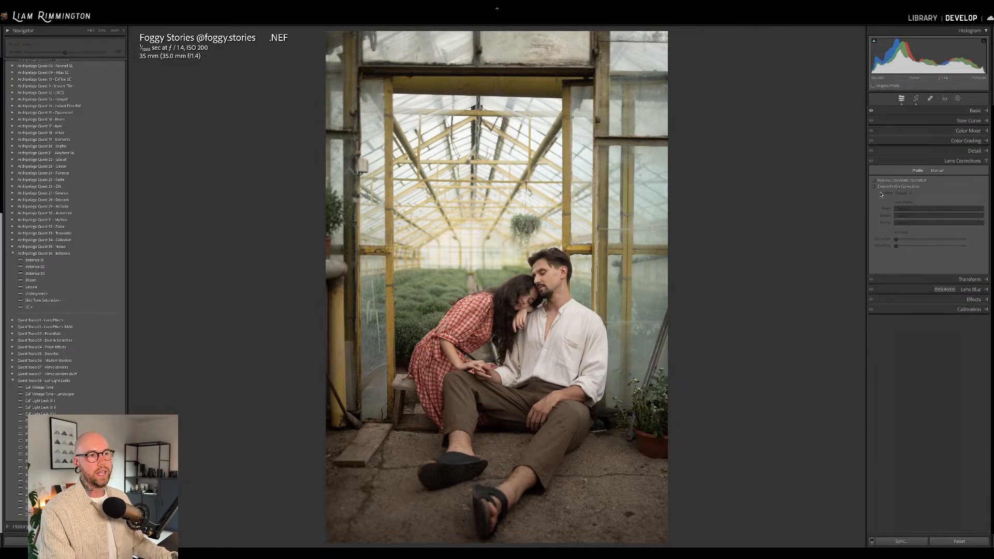
left_click(961, 110)
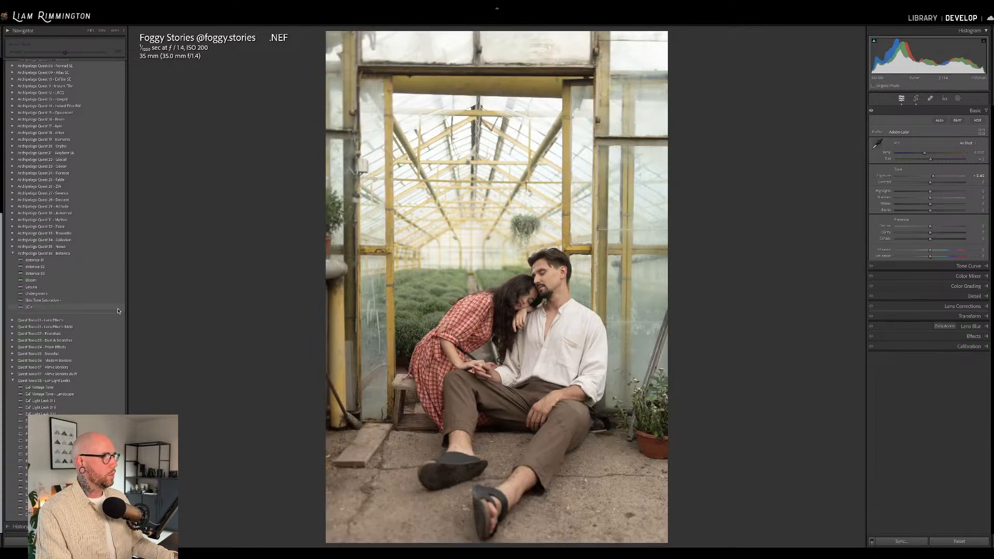
Apply the LC+ and Botanica 01 presets from the Botanica preset group, and view the mask this adds
left_click(120, 308)
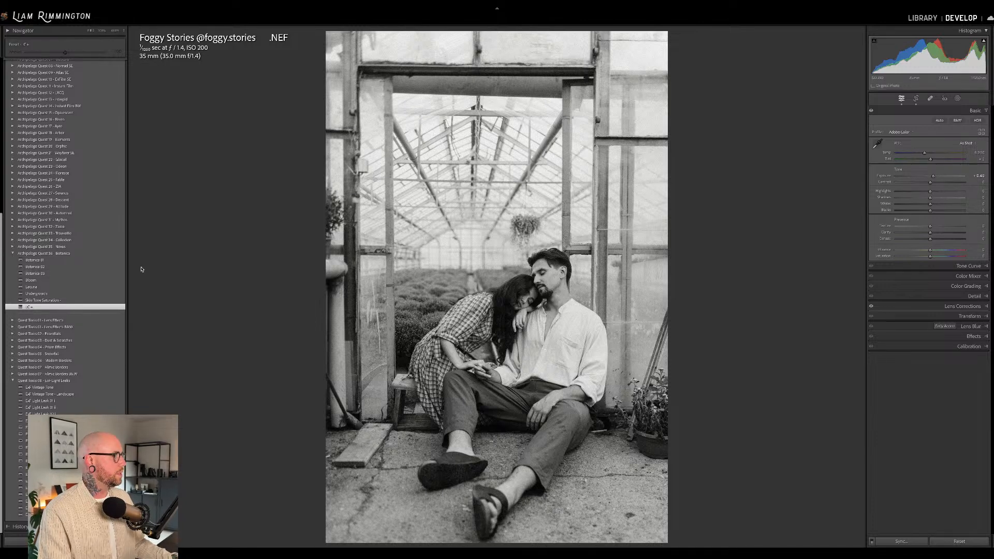
left_click(198, 257)
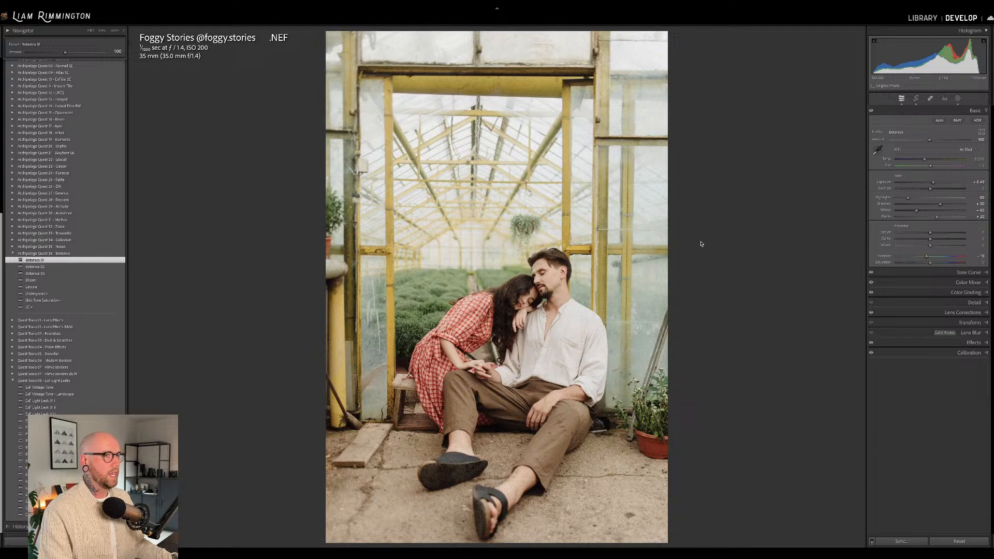
left_click(958, 99)
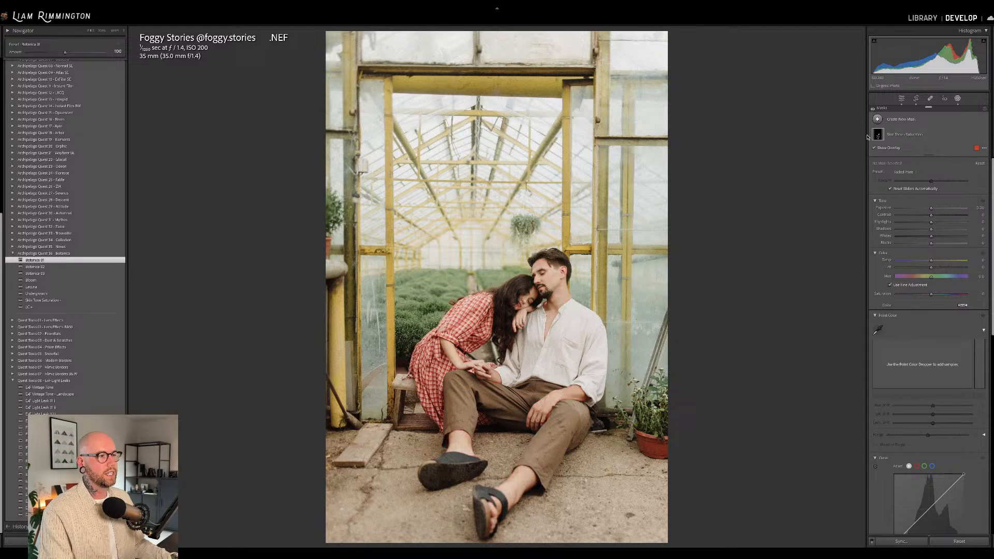
left_click(957, 99)
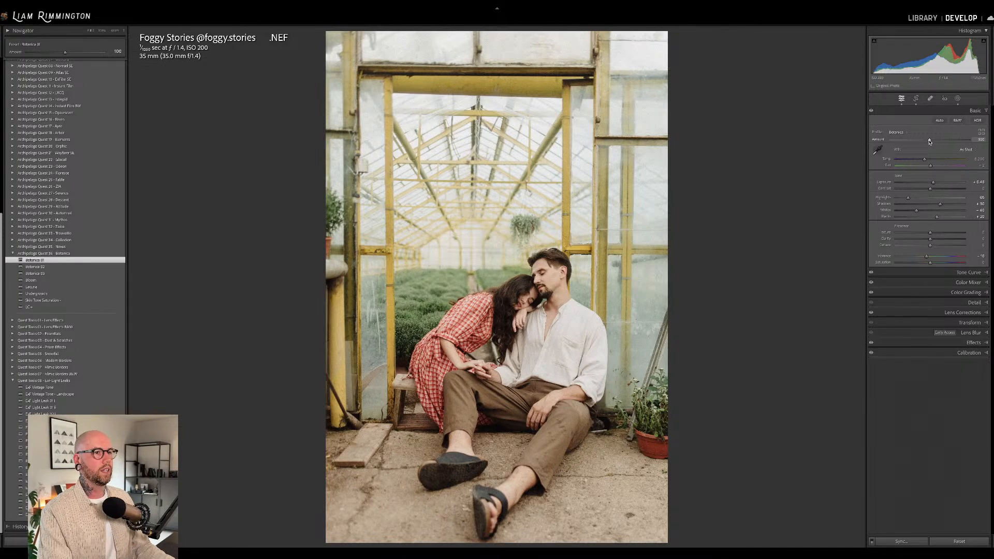
Compare the Botanica profile's amount at 0 and 200, and leave it at 200
left_click_drag(915, 141, 879, 147)
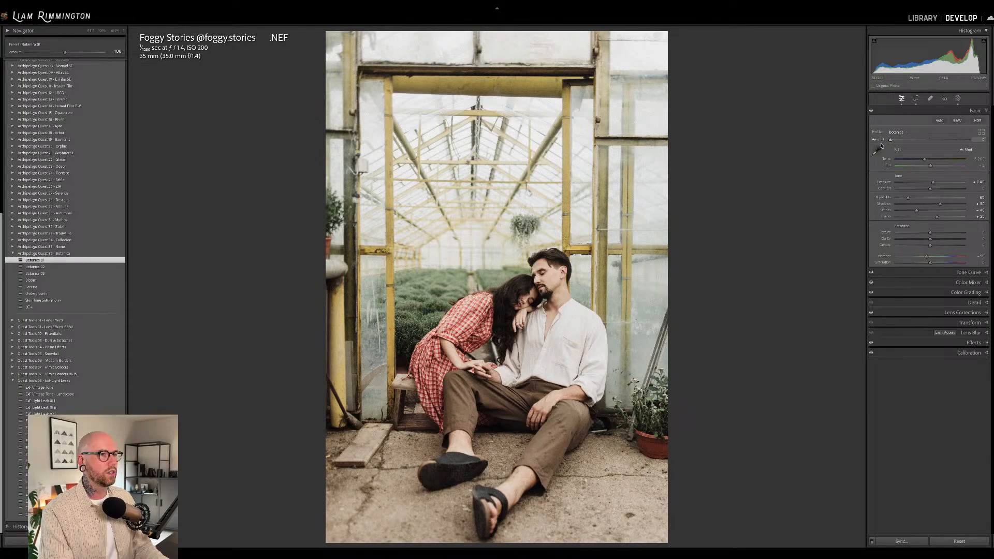
left_click_drag(890, 147, 970, 146)
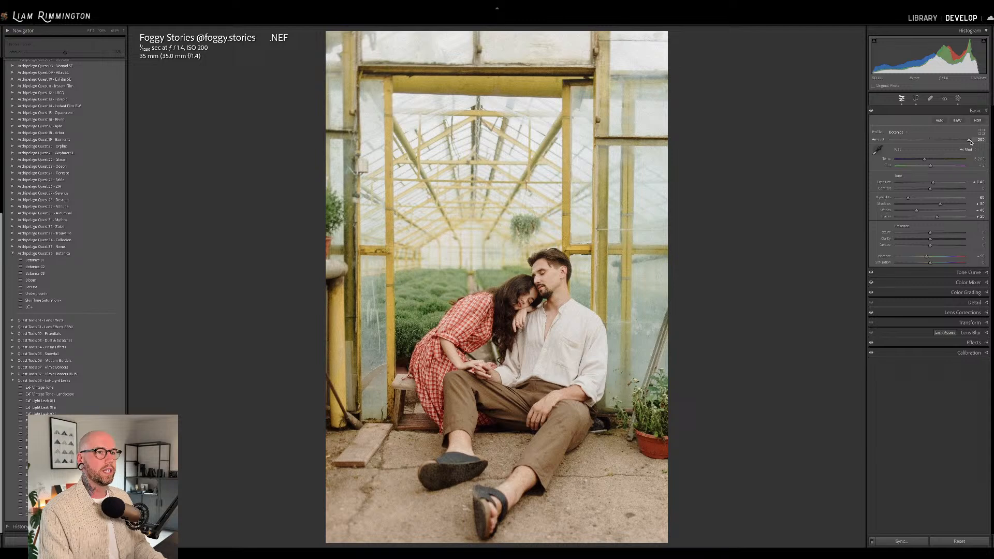
left_click_drag(969, 140, 887, 144)
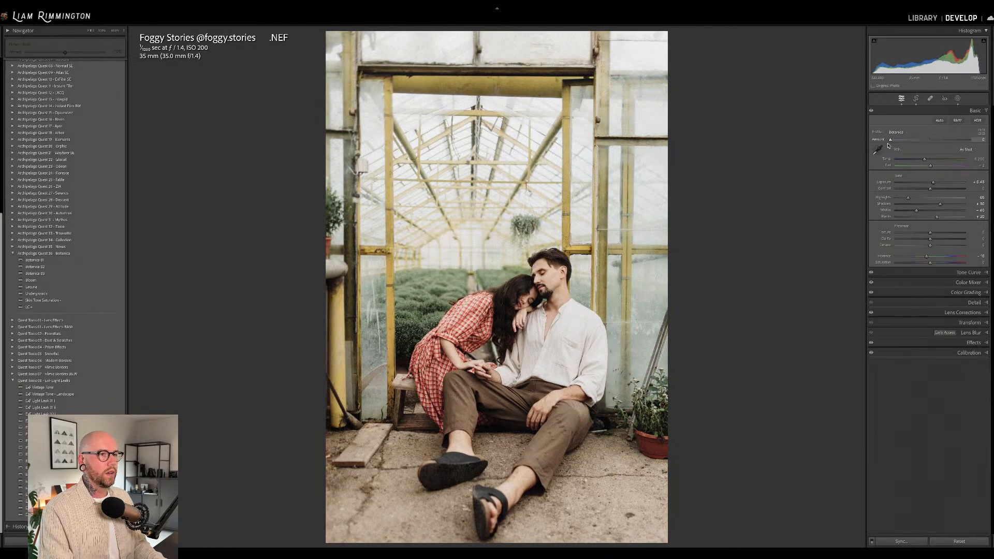
double_click(888, 145)
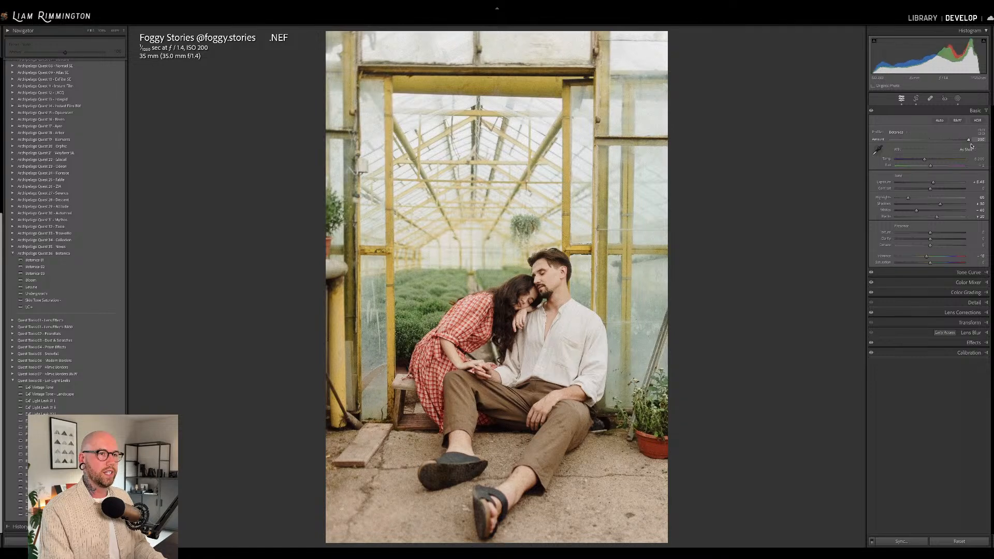
left_click_drag(923, 144, 980, 147)
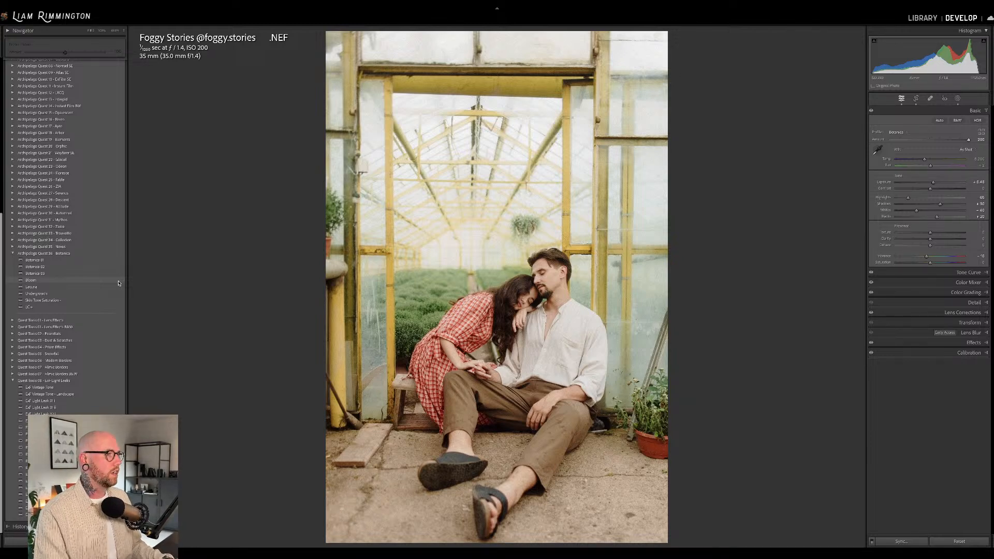
Apply the Bloom preset to the photo and set its amount to about 128
left_click(119, 282)
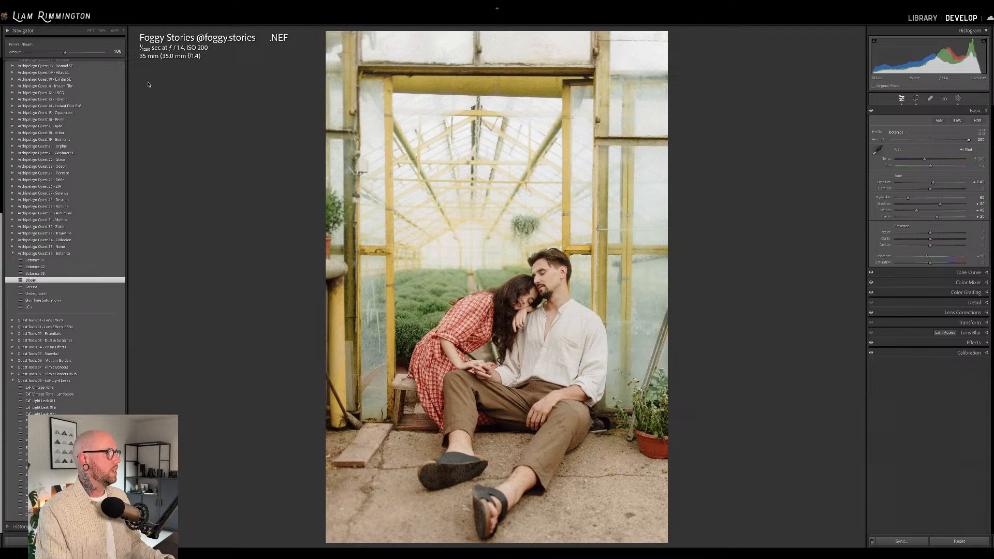
left_click_drag(46, 56, 77, 59)
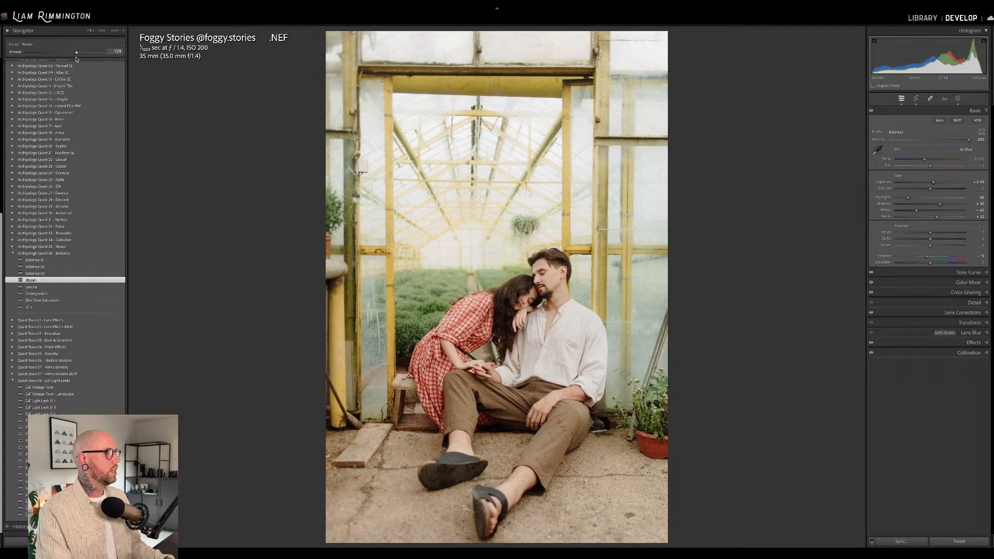
left_click_drag(77, 58, 75, 54)
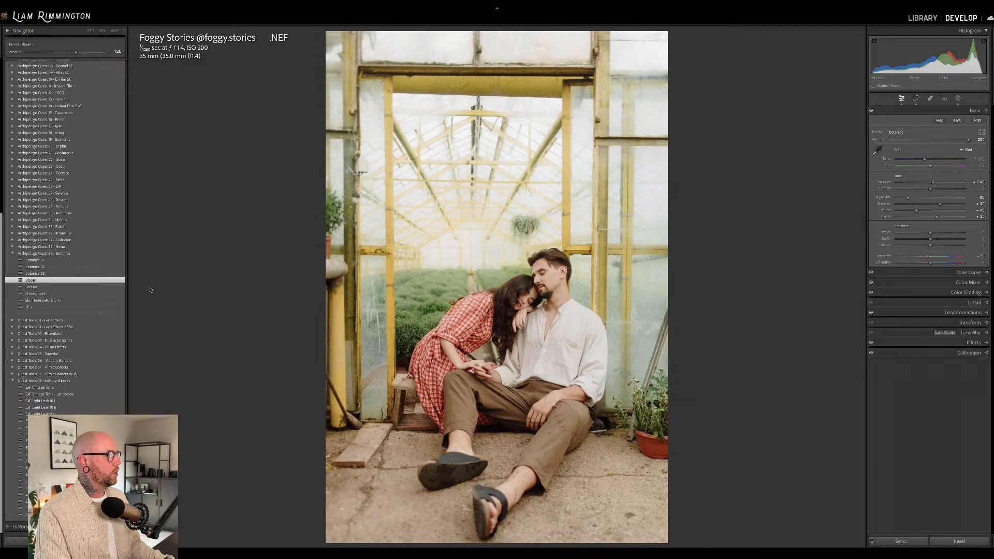
Apply the Lacuna preset, try its amount at high and low strengths, and set it to about 164
left_click(121, 287)
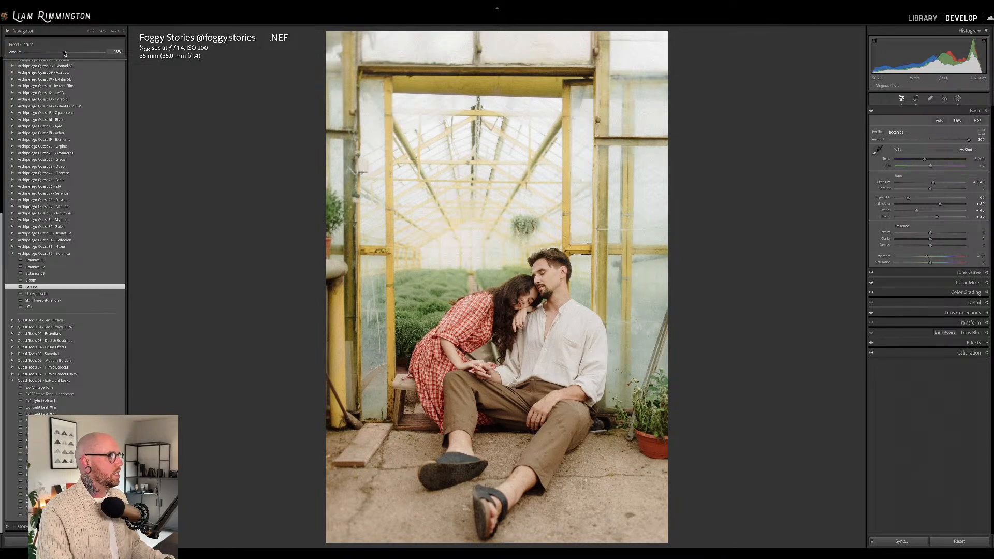
left_click_drag(65, 53, 109, 54)
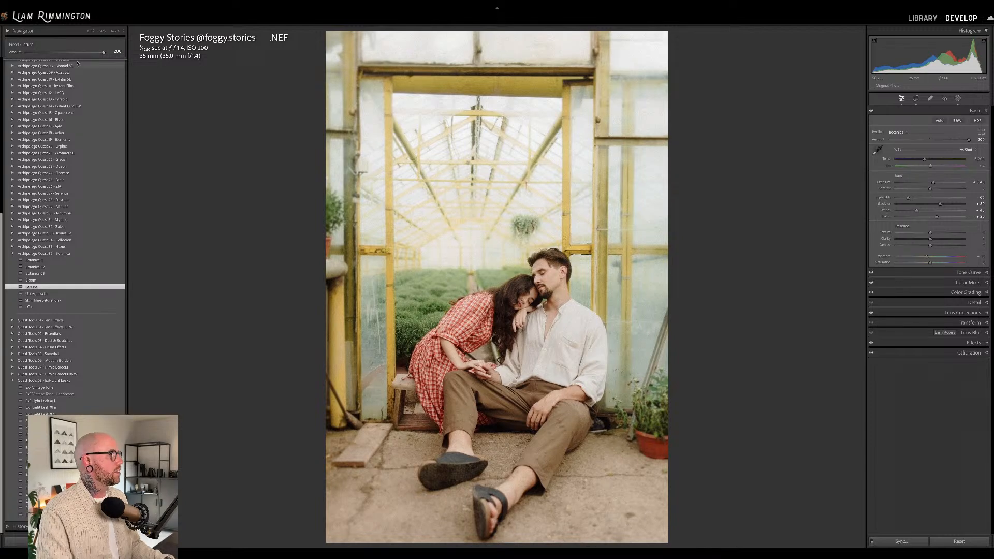
left_click_drag(26, 55, 162, 55)
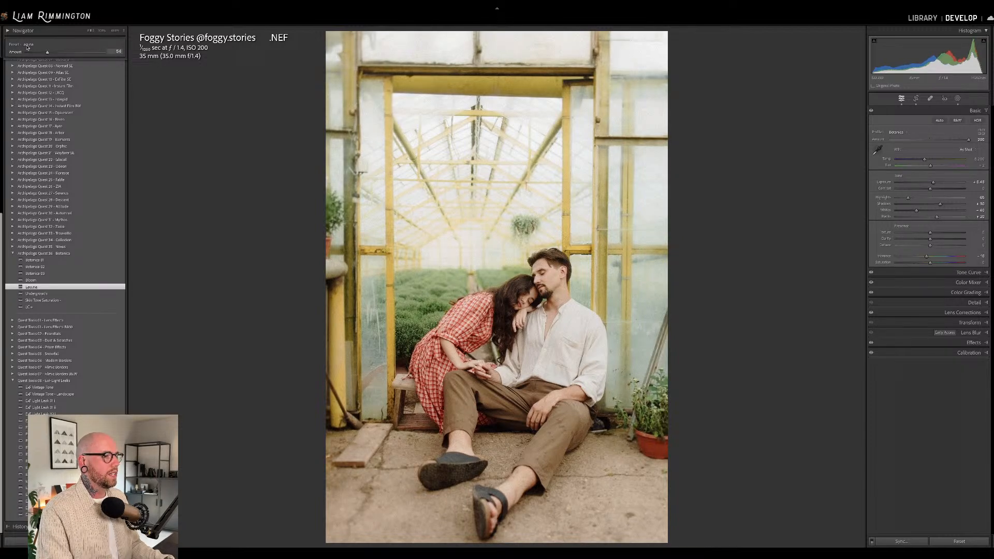
left_click_drag(28, 47, 56, 45)
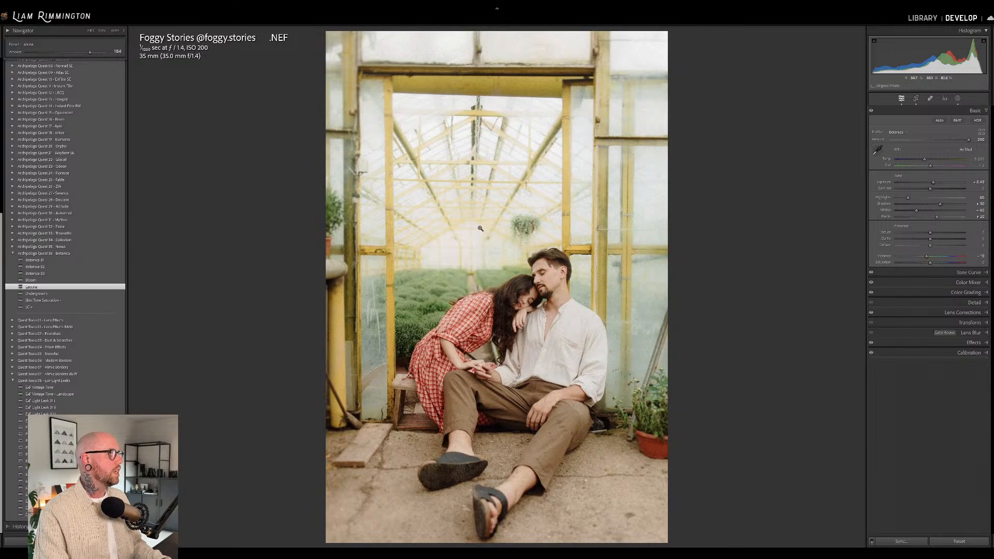
Apply the Undergrowth preset and set its amount to about 55
left_click(122, 293)
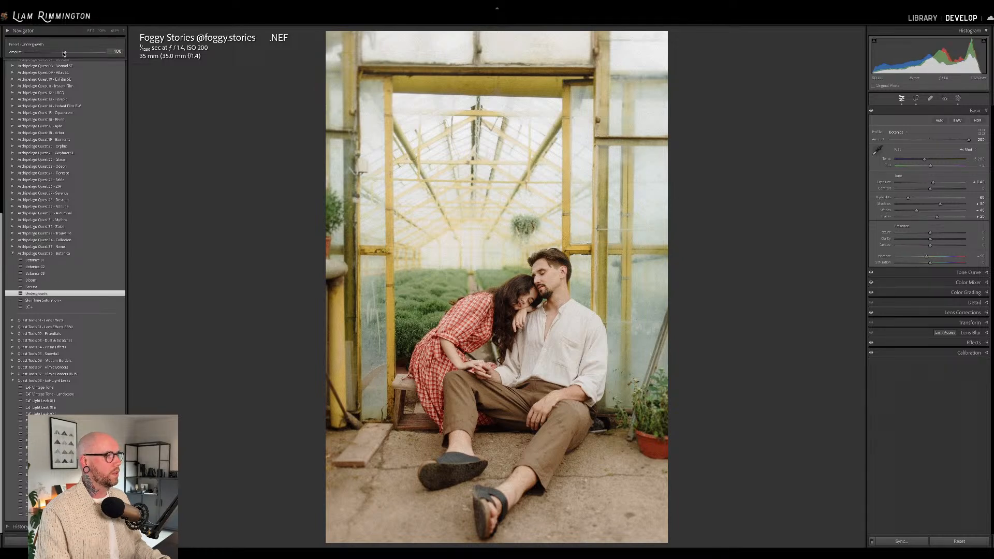
left_click_drag(65, 52, 140, 55)
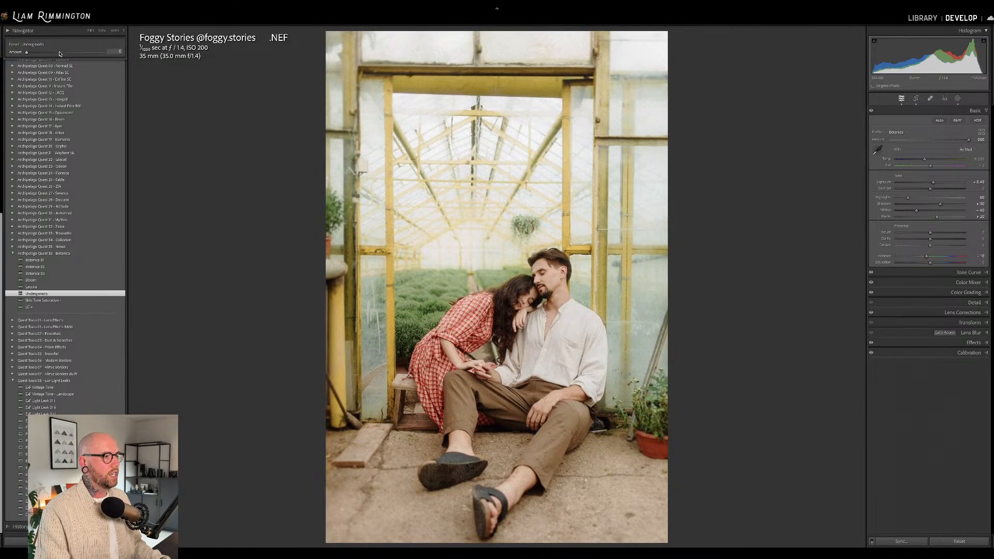
mouse_move(51, 52)
left_mouse_down()
mouse_move(37, 52)
mouse_move(77, 52)
mouse_move(48, 52)
left_mouse_up()
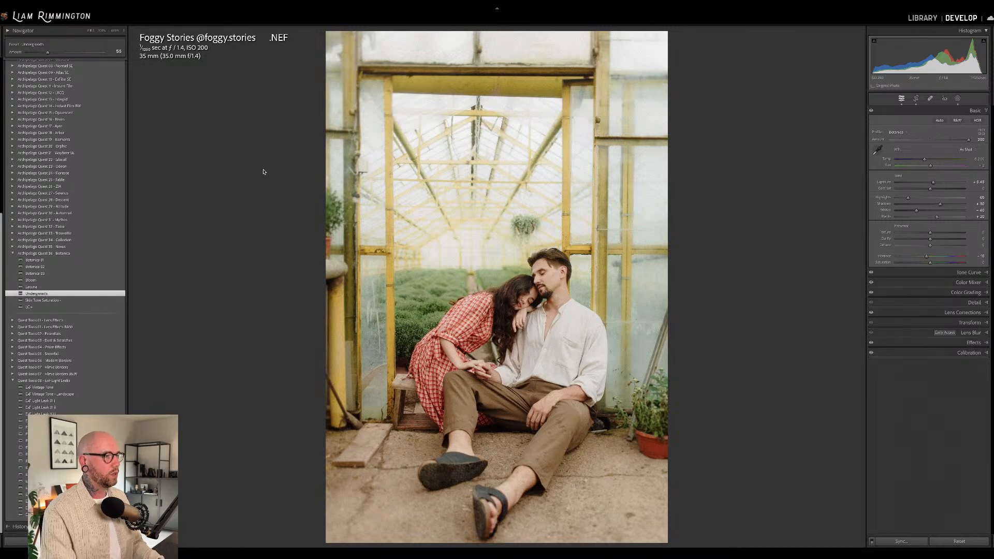
Inspect the couple up close and compare the edited photo with the original, both alternately and side by side
left_click(489, 211)
left_click_drag(460, 215, 320, 184)
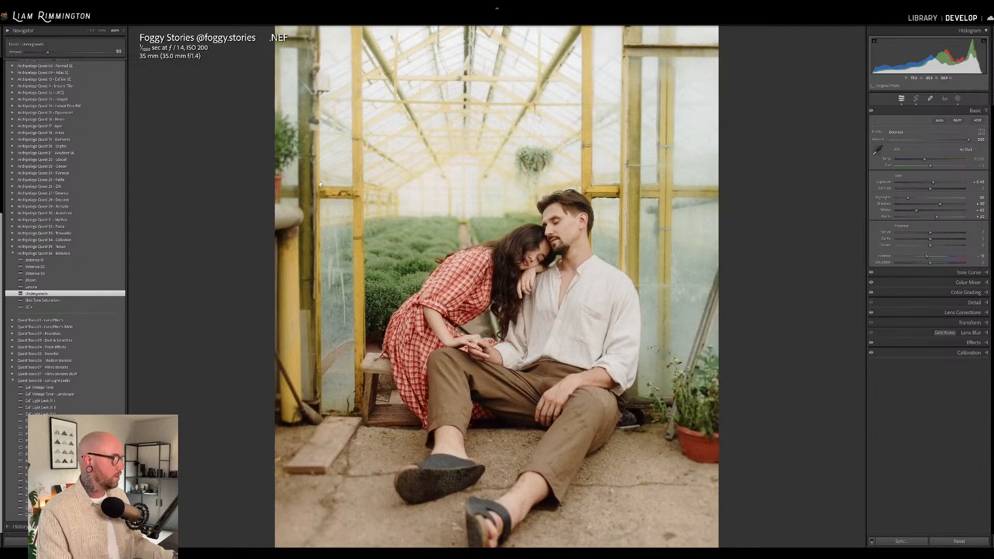
left_click(561, 249)
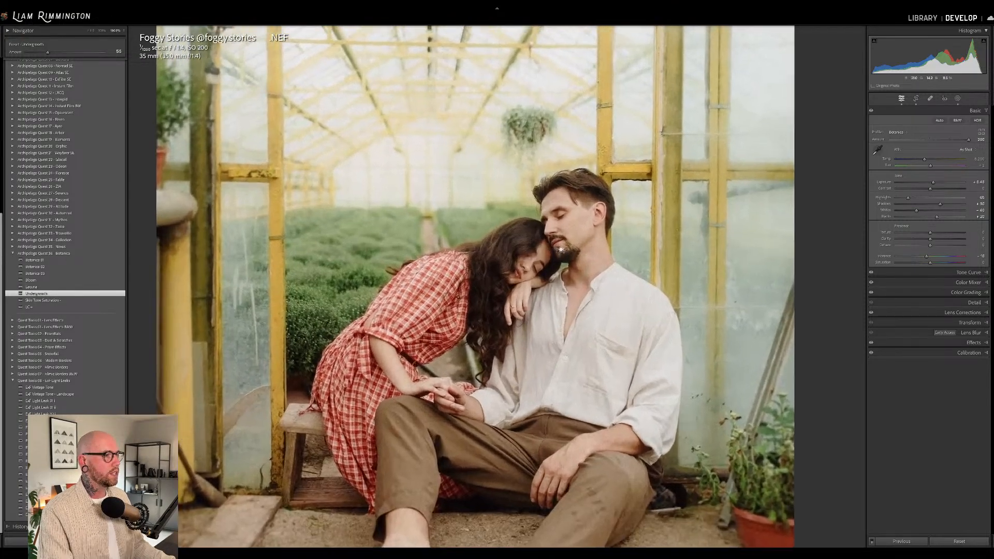
left_click_drag(561, 249, 569, 249)
left_click_drag(590, 285, 594, 235)
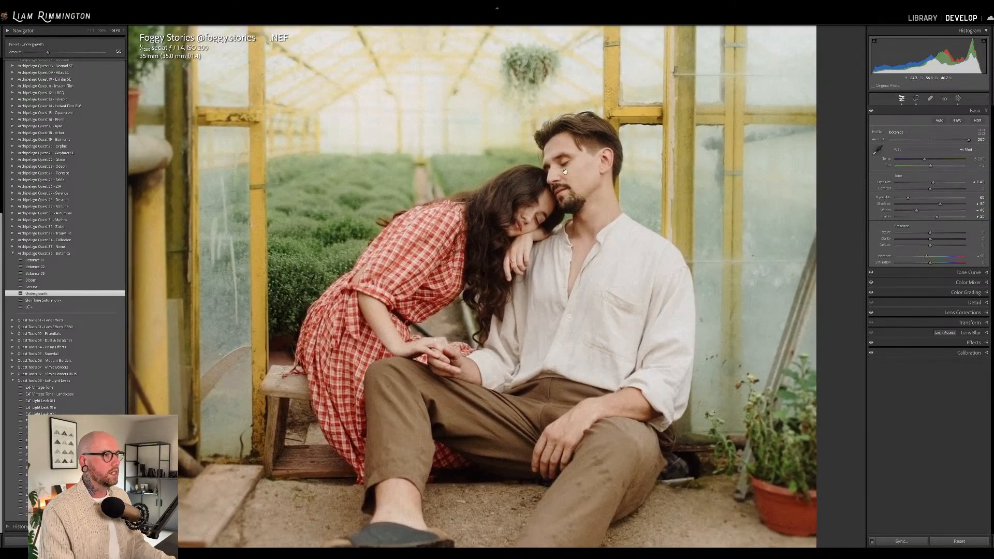
key("backslash")
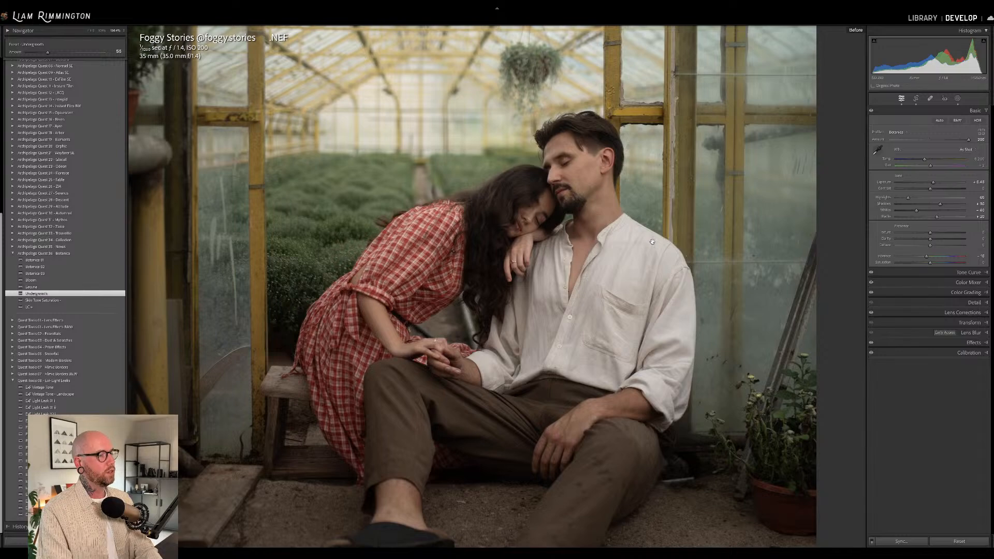
key("backslash")
left_click(653, 242)
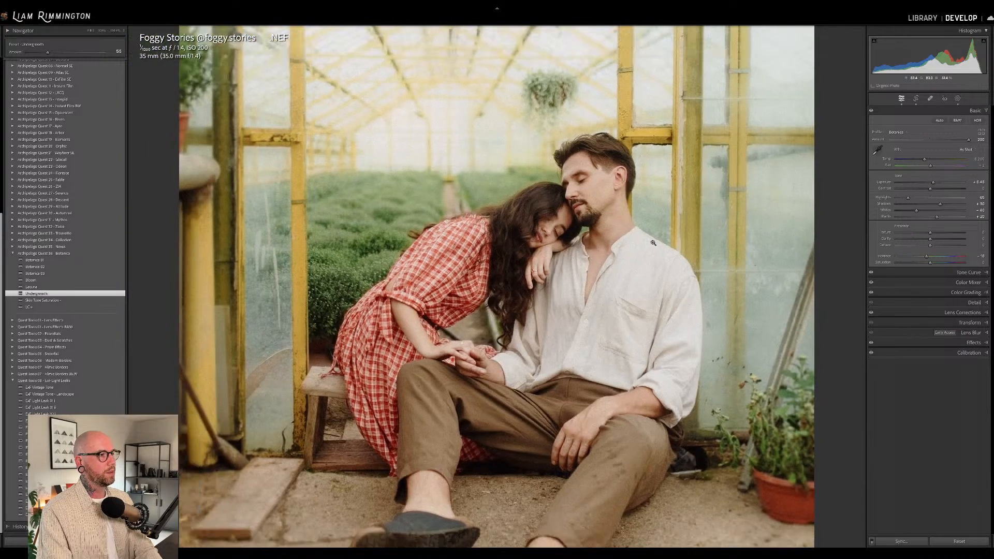
key("y")
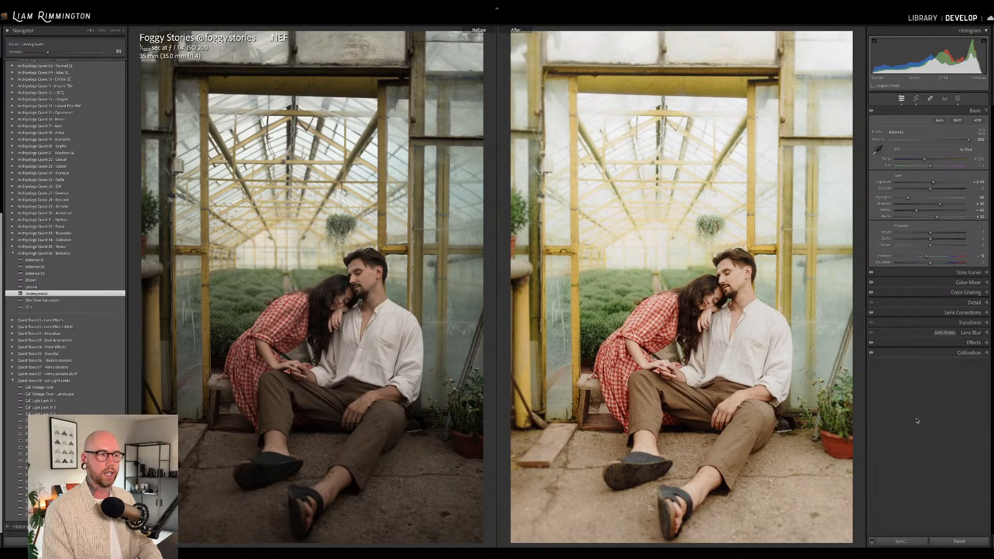
Review the greenhouse photo's masks, examining the Skin Tone Saturation mask's body and facial skin components, amount and point color settings
left_click(958, 98)
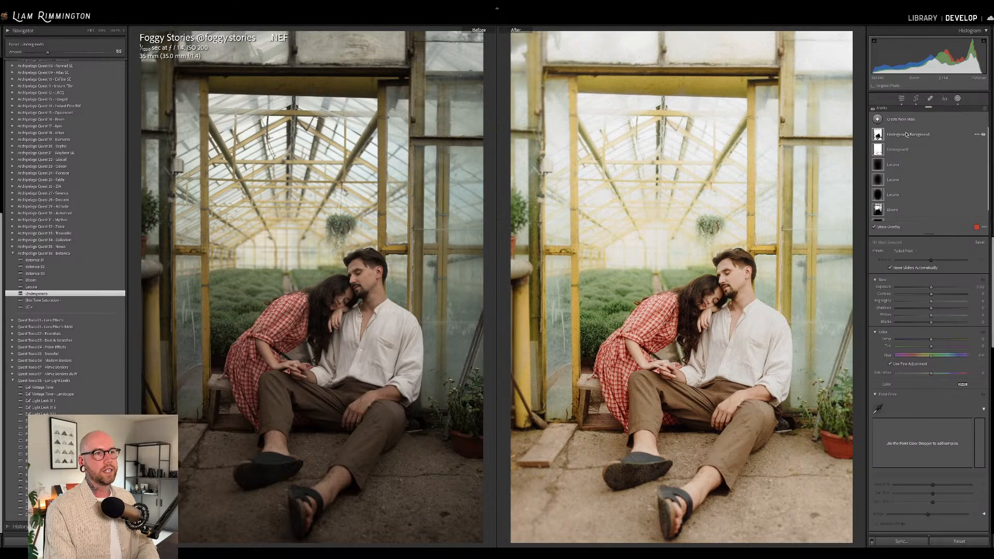
scroll(898, 187, "down", 1)
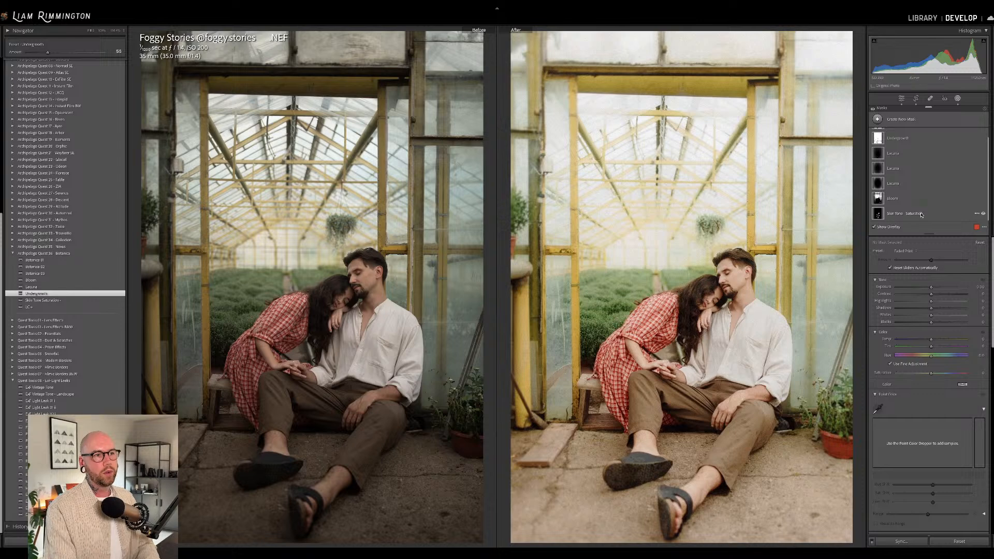
left_click(908, 214)
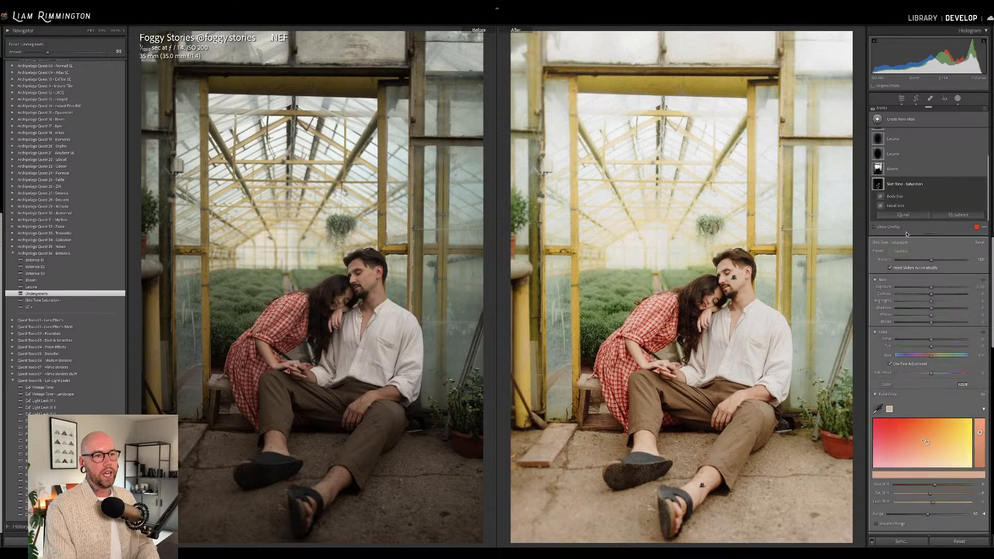
scroll(924, 343, "down", 3)
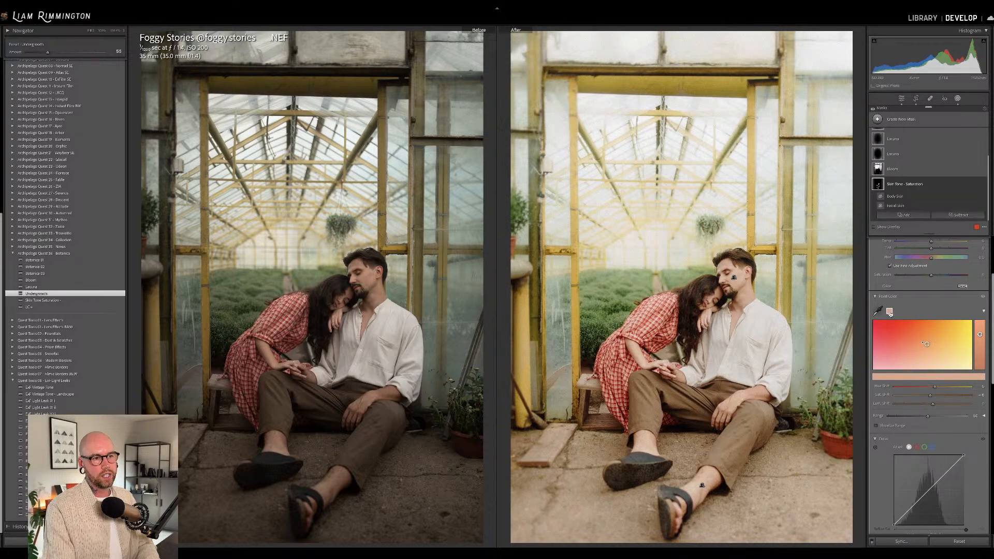
scroll(889, 316, "up", 3)
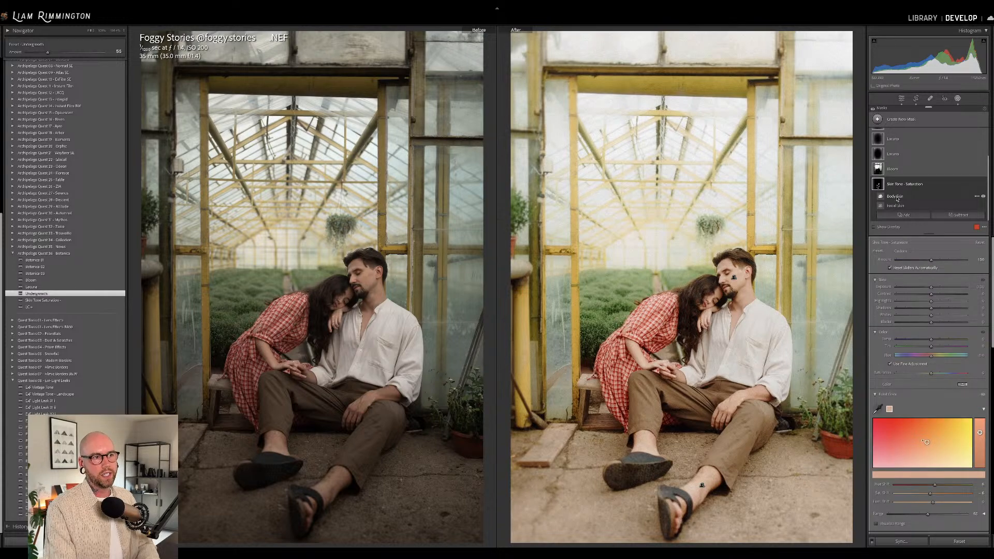
scroll(926, 337, "down", 4)
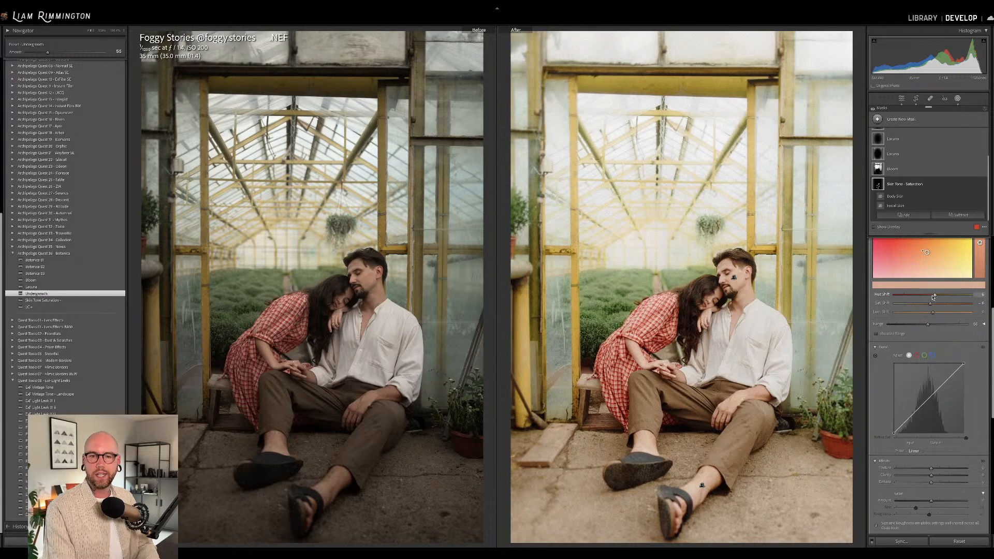
scroll(932, 290, "up", 4)
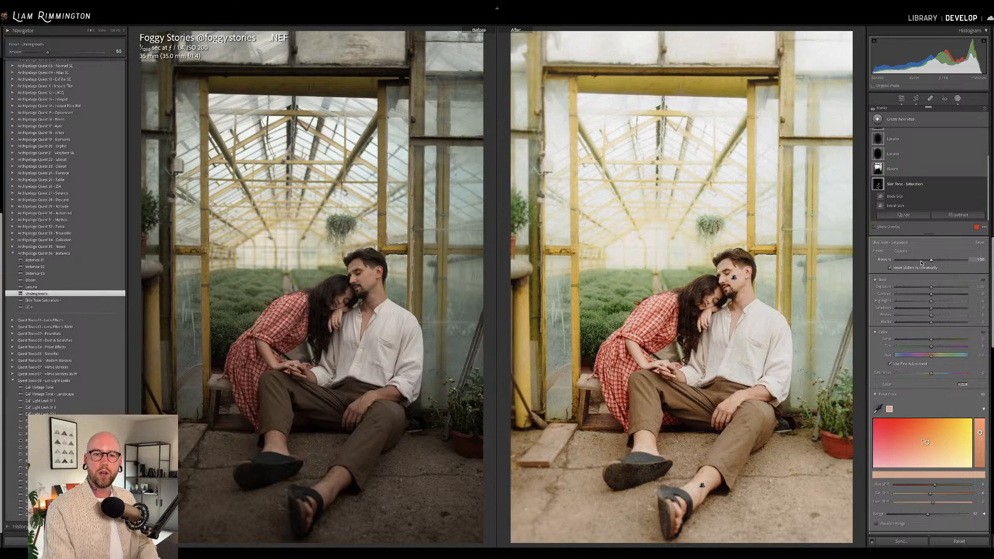
left_click(958, 99)
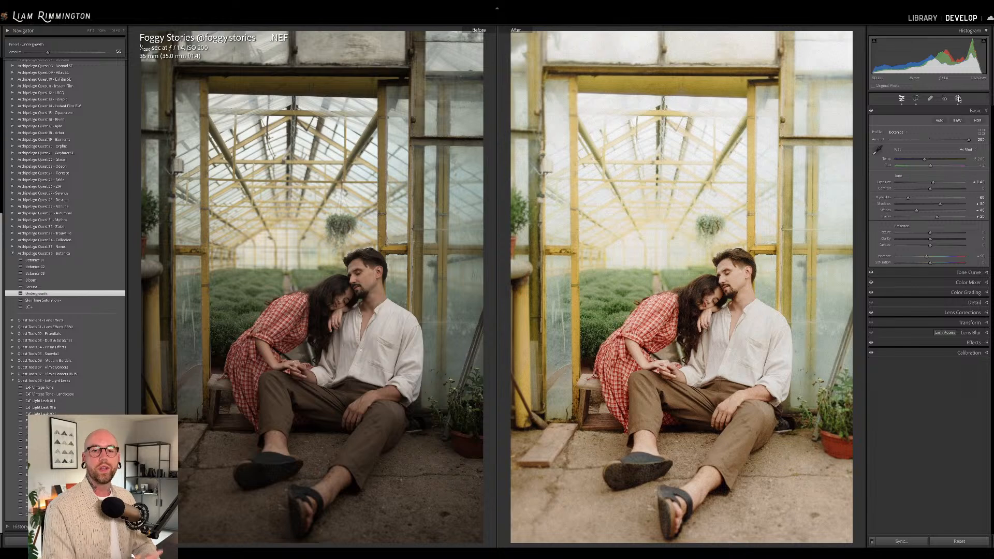
Switch to the portrait of the woman in the red turtleneck and prepare it with slightly higher exposure, the LC+ preset and a warmer temperature
key("y")
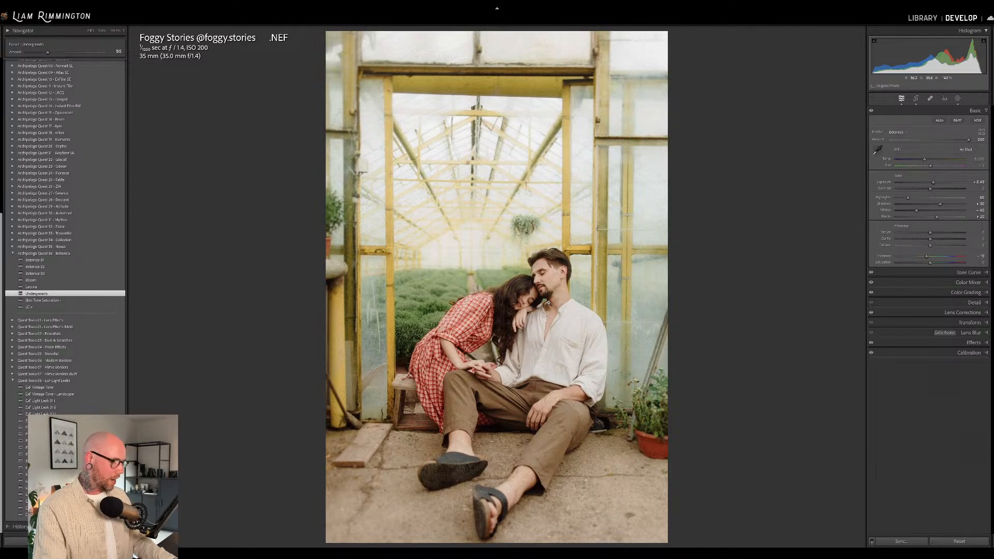
key("Right")
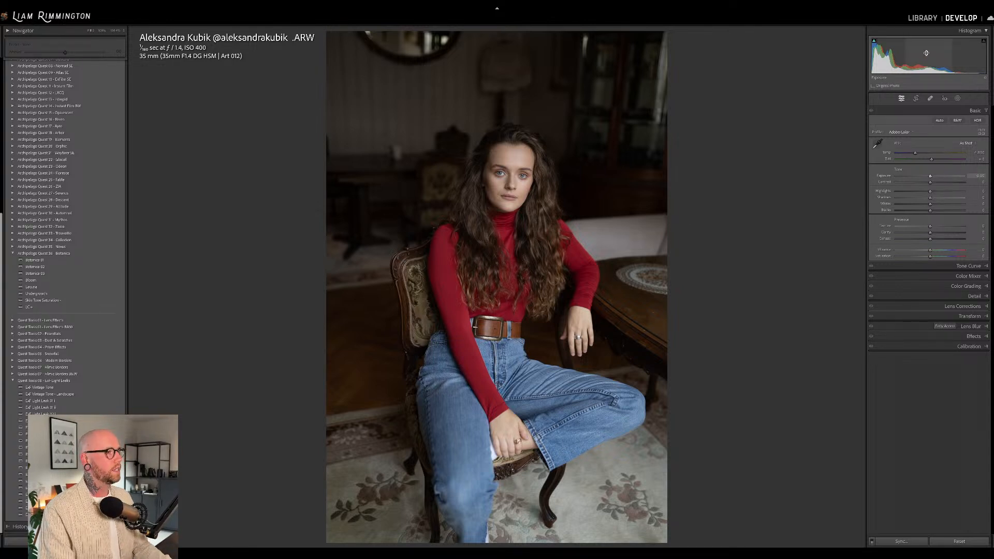
left_click_drag(926, 53, 929, 53)
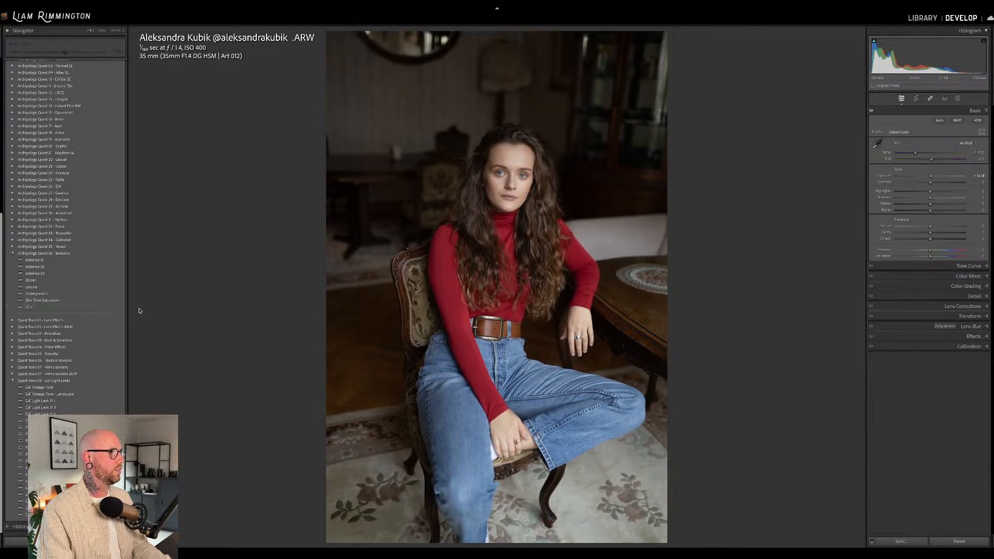
left_click(102, 308)
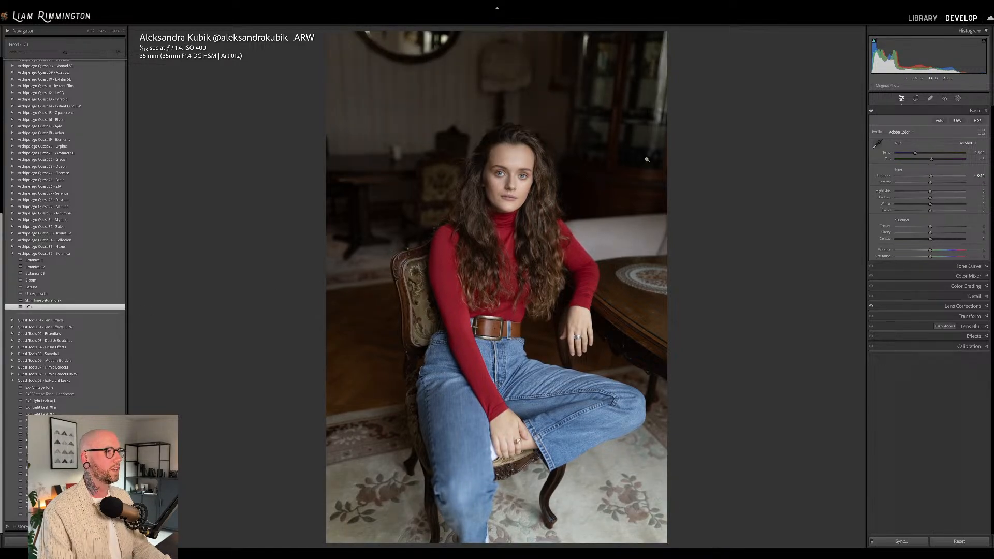
left_click_drag(915, 153, 921, 157)
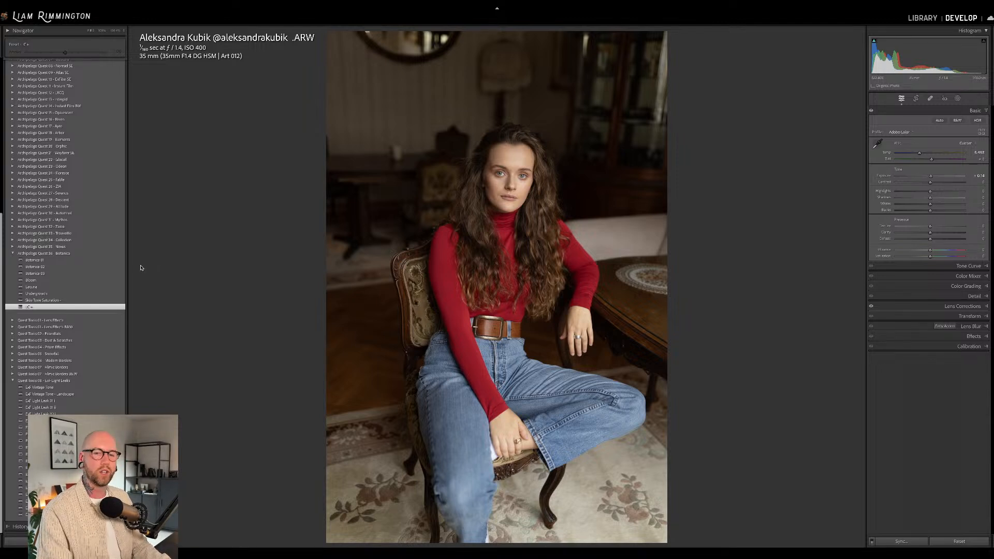
Apply the Botanica 02 preset to the portrait, raise the exposure slightly and compare the result with the original
left_click(115, 268)
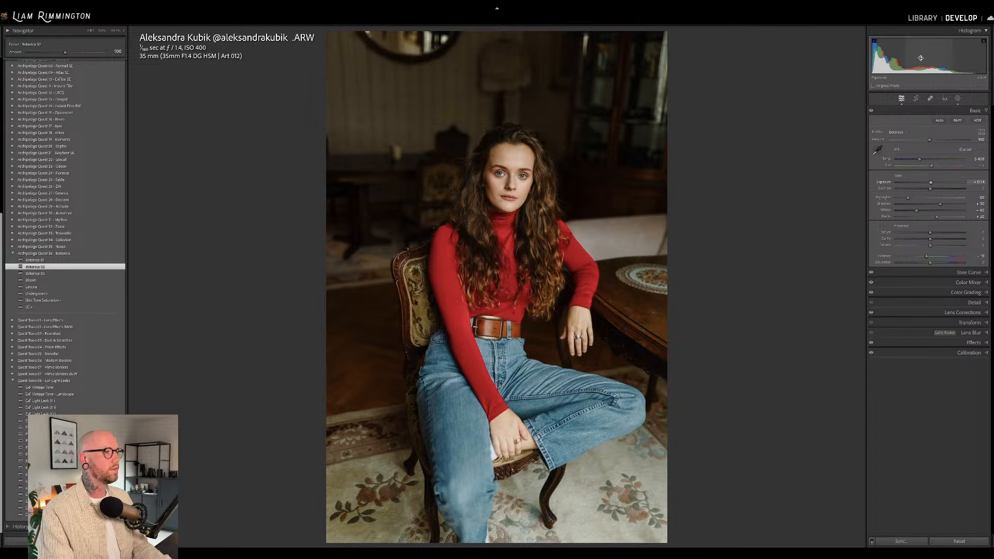
left_click_drag(921, 67, 927, 67)
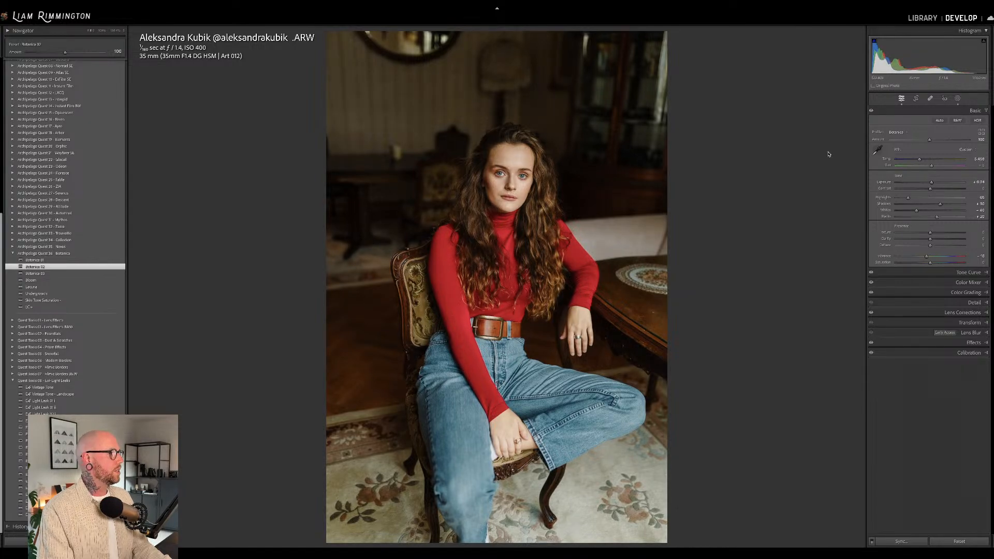
key("backslash")
key("backslash")
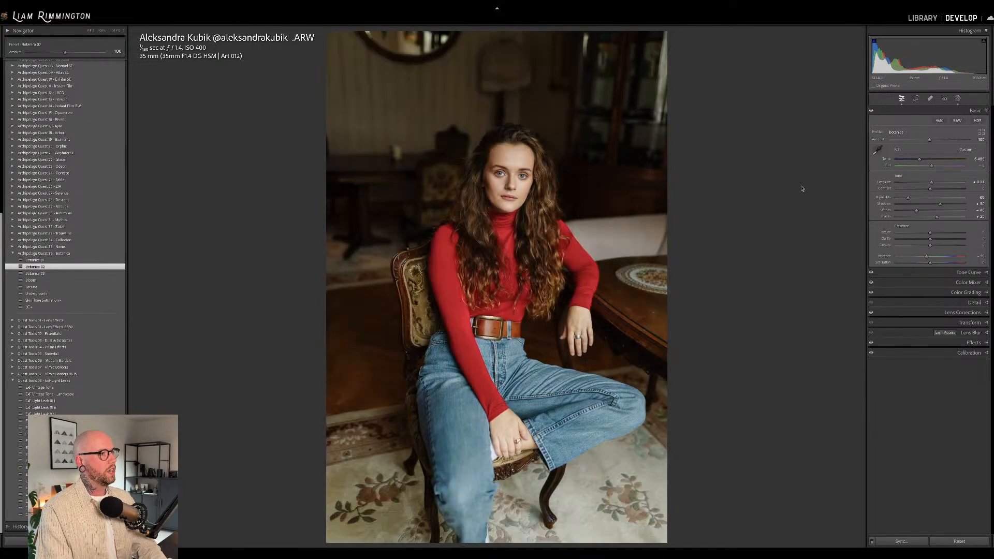
key("backslash")
key("backslash")
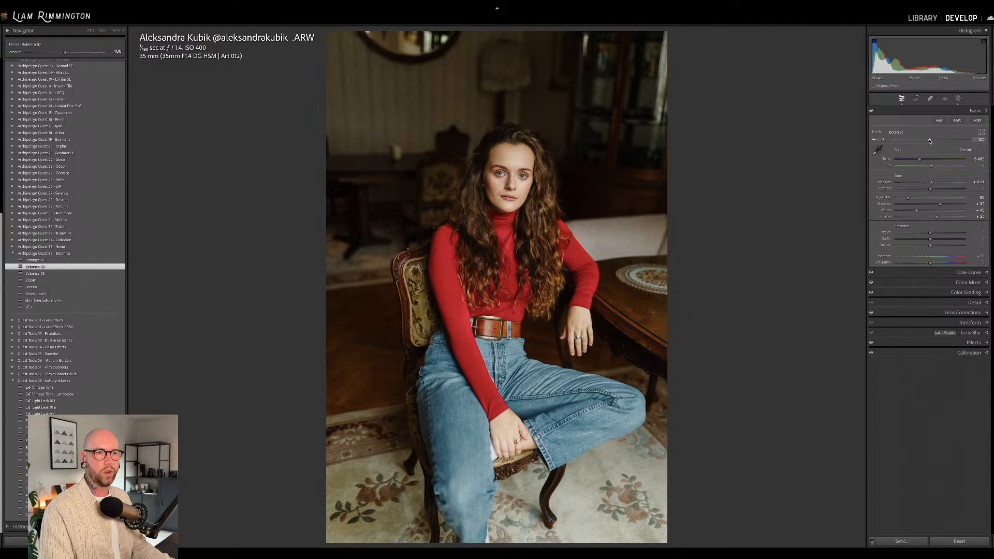
Raise the Botanica profile amount to about 113 and apply the Lacuna preset at an amount of 200
mouse_move(929, 141)
left_mouse_down()
mouse_move(887, 143)
mouse_move(993, 146)
mouse_move(887, 149)
mouse_move(935, 150)
left_mouse_up()
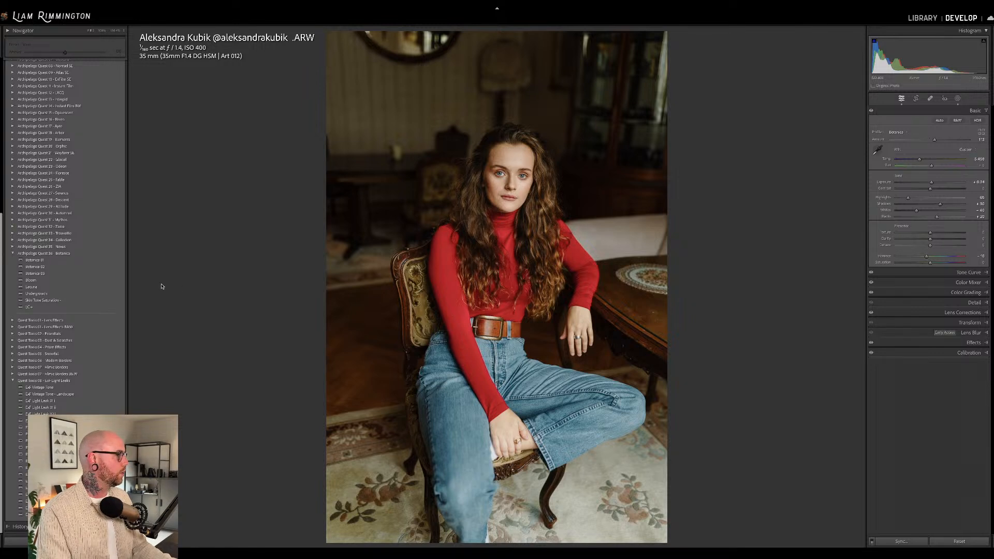
left_click(121, 287)
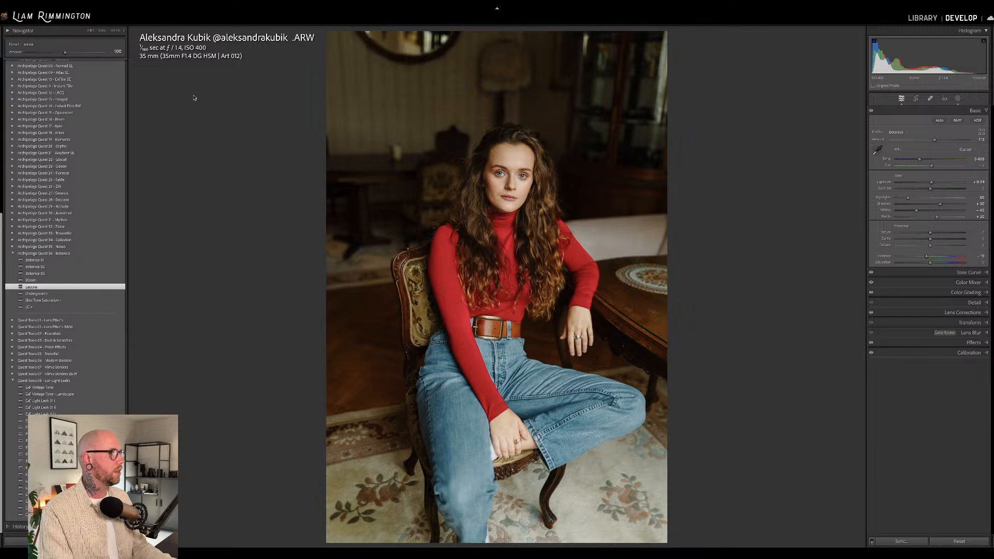
left_click_drag(65, 52, 71, 54)
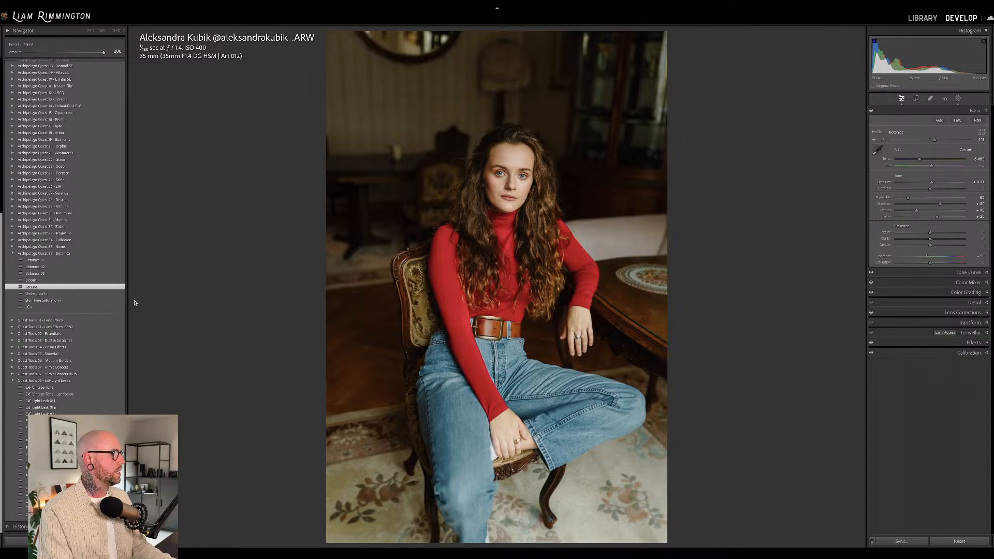
Apply the Skin Tone Saturation - preset, judge its effect on the woman's face at different strengths, and set its amount to about 73
left_click(117, 301)
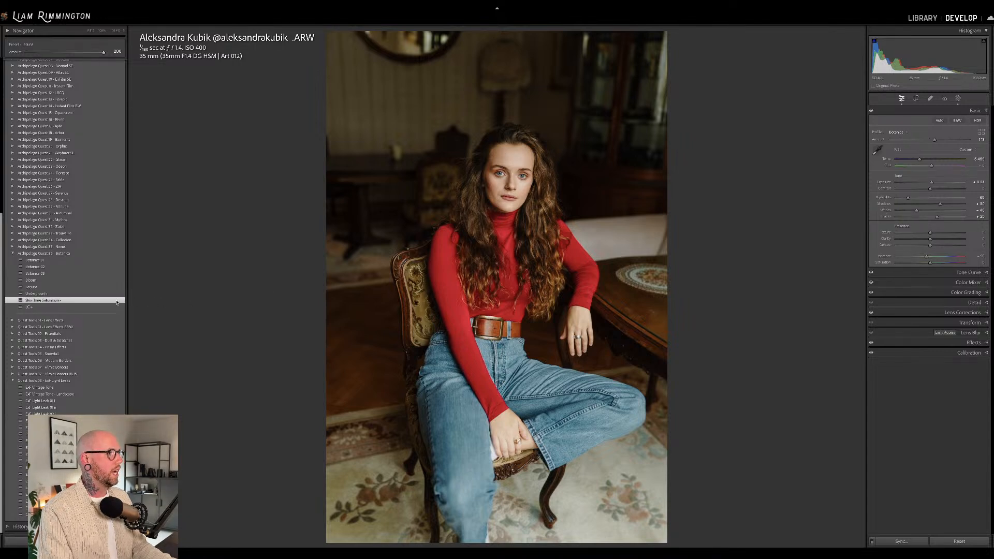
key("ctrl+z")
left_click(512, 166)
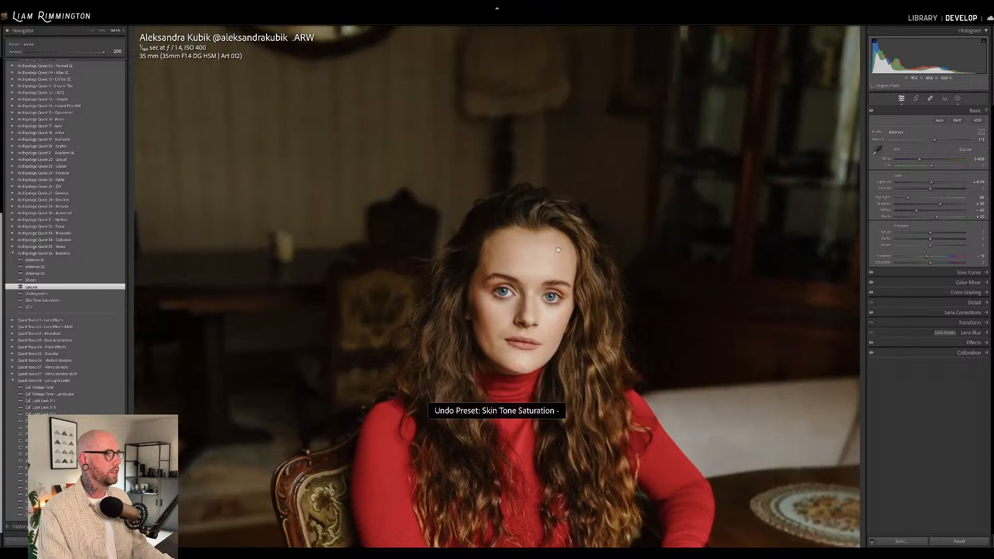
left_click_drag(558, 250, 595, 193)
key("ctrl+y")
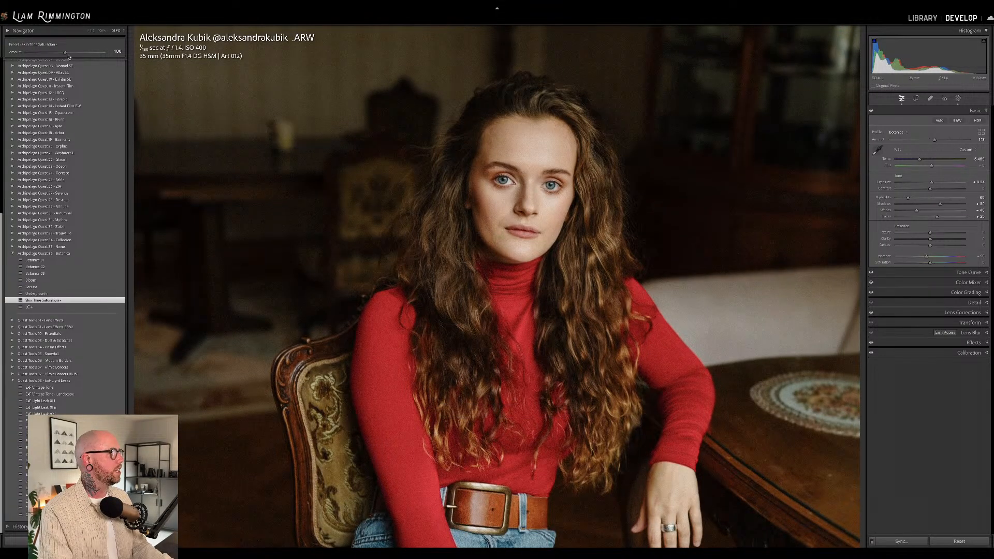
left_click_drag(65, 52, 13, 53)
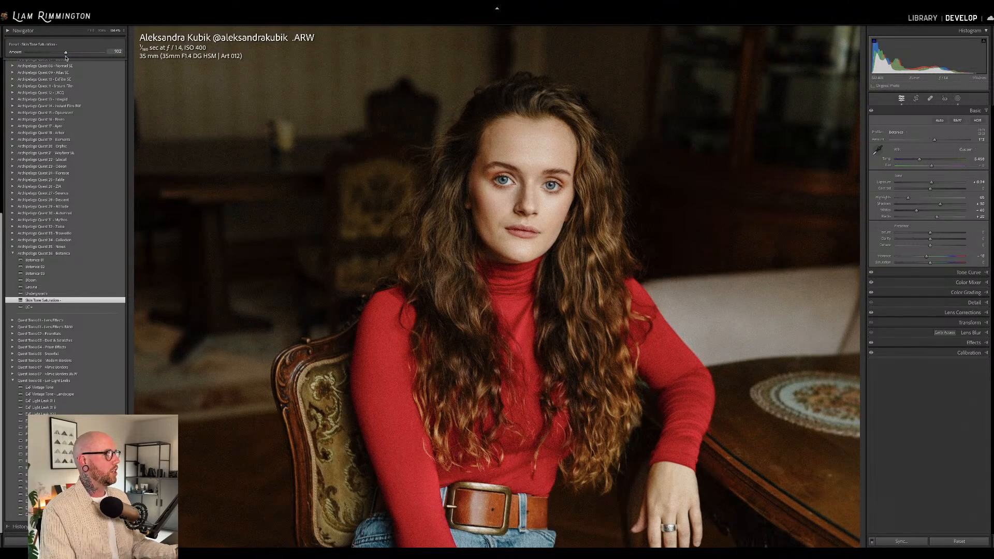
left_click_drag(67, 58, 36, 56)
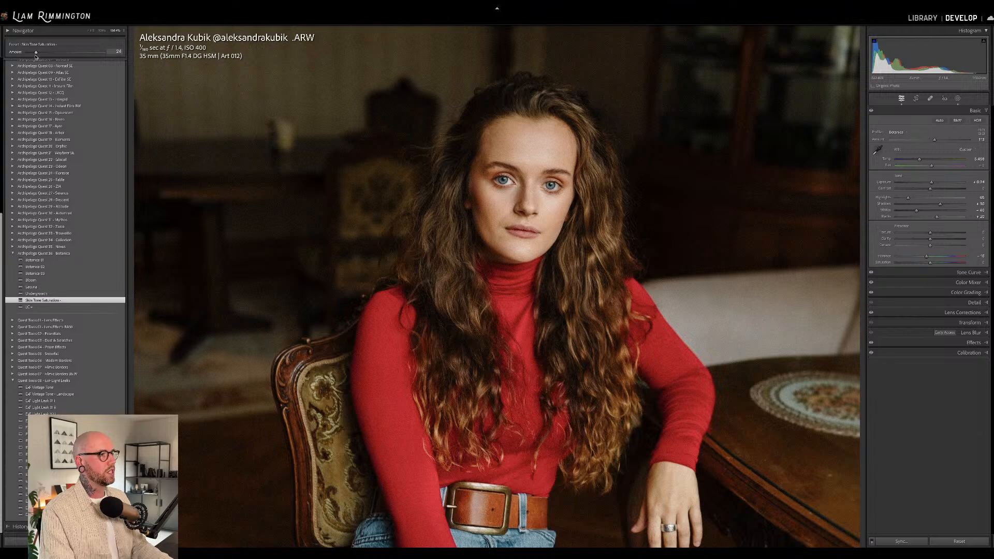
key("z")
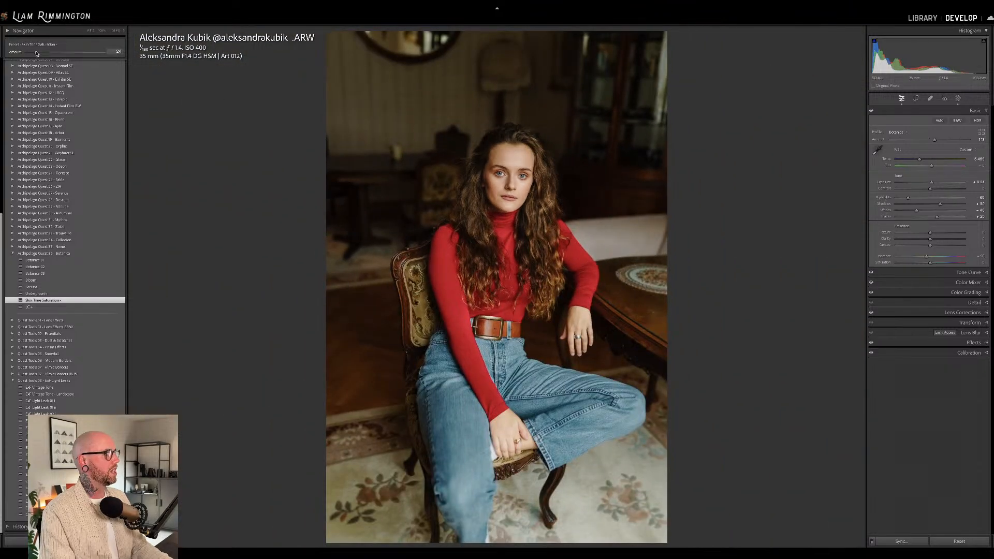
left_click_drag(64, 59, 55, 60)
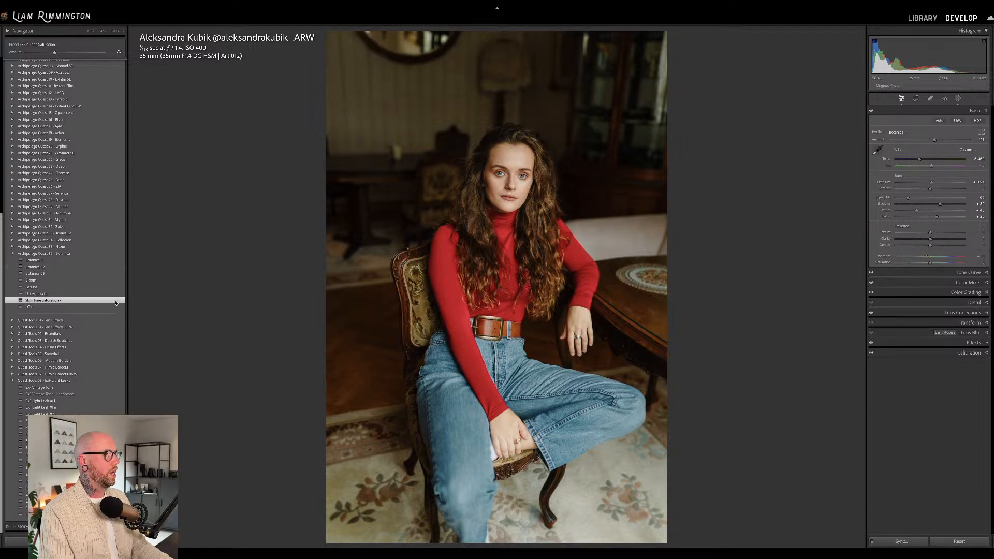
Reapply the Botanica 02 preset, check the photo's mask list, and set the profile amount to about 115
left_click(116, 267)
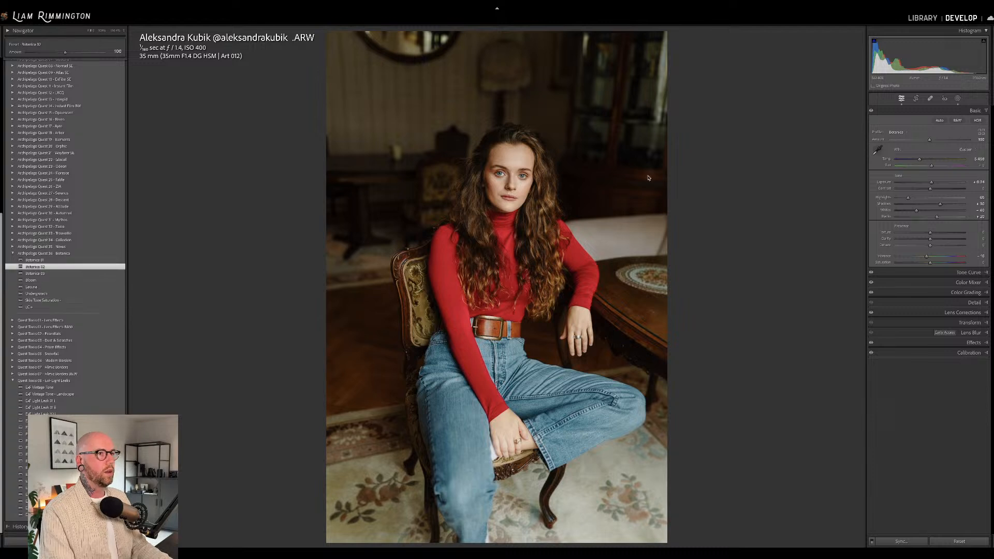
left_click(958, 99)
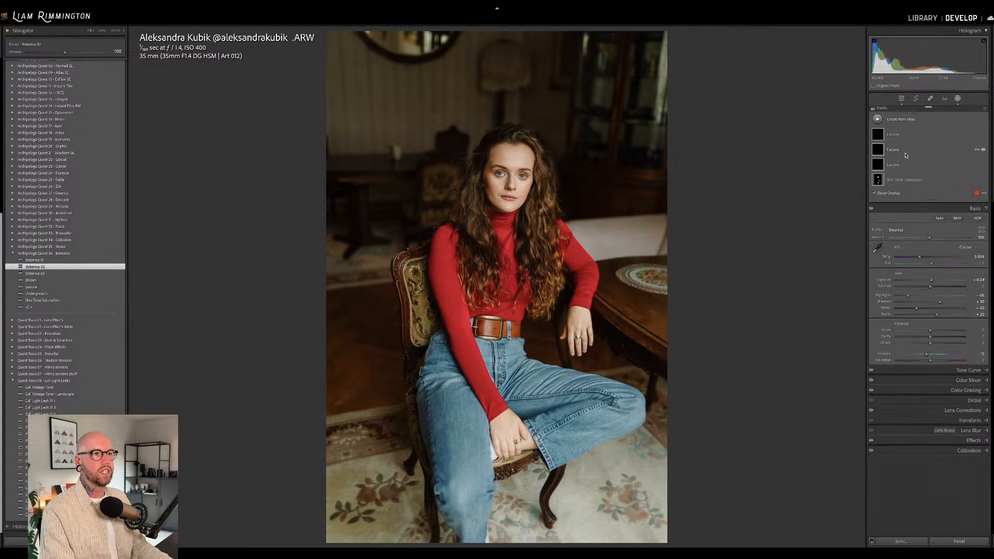
left_click(957, 99)
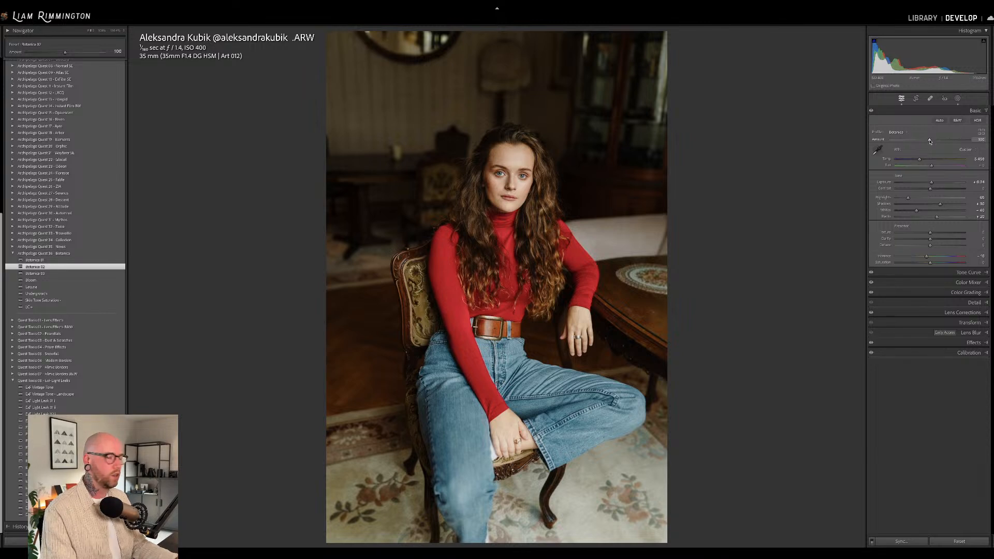
left_click_drag(929, 141, 936, 143)
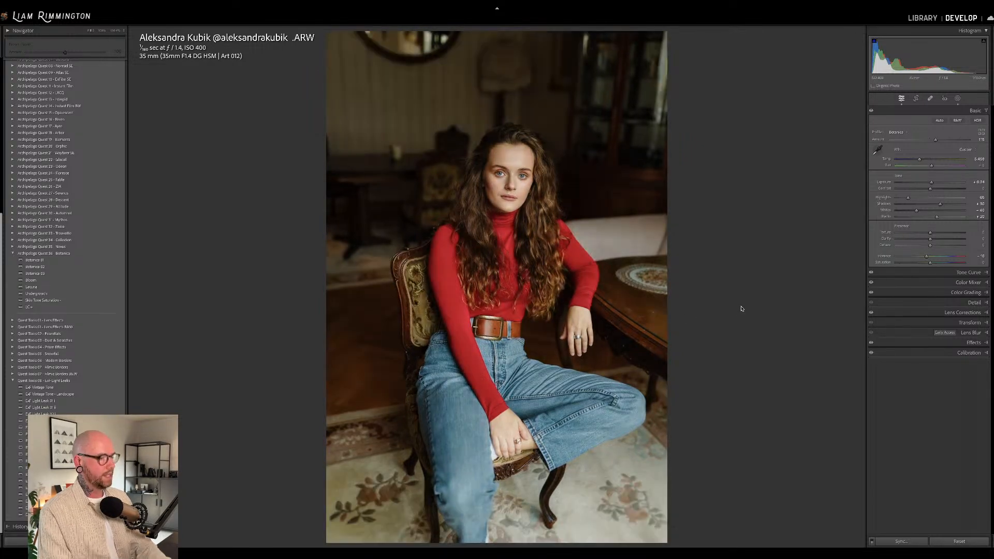
Compare the edited red turtleneck portrait with its original, both side by side and alternately
key("y")
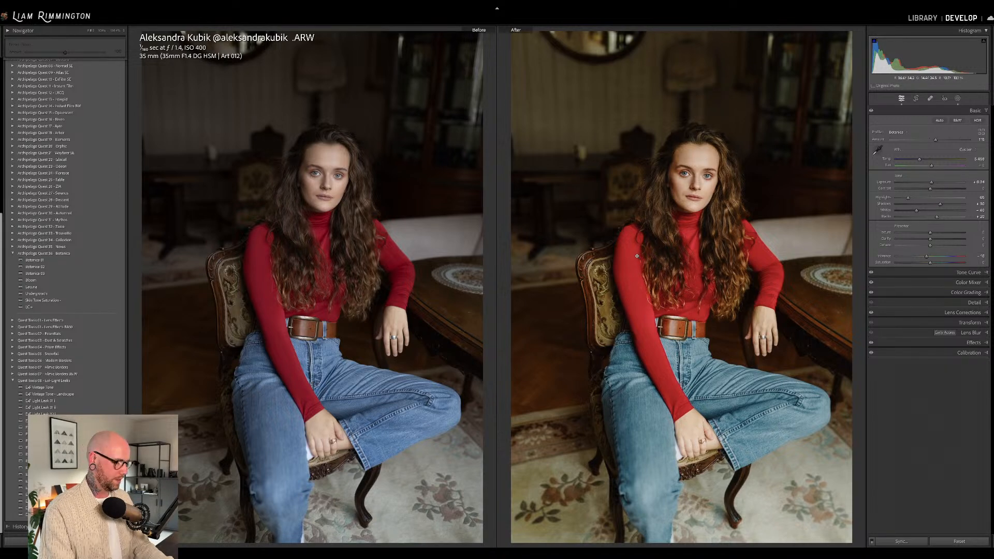
key("y")
key("backslash")
key("backslash")
key("backslash")
key("backslash")
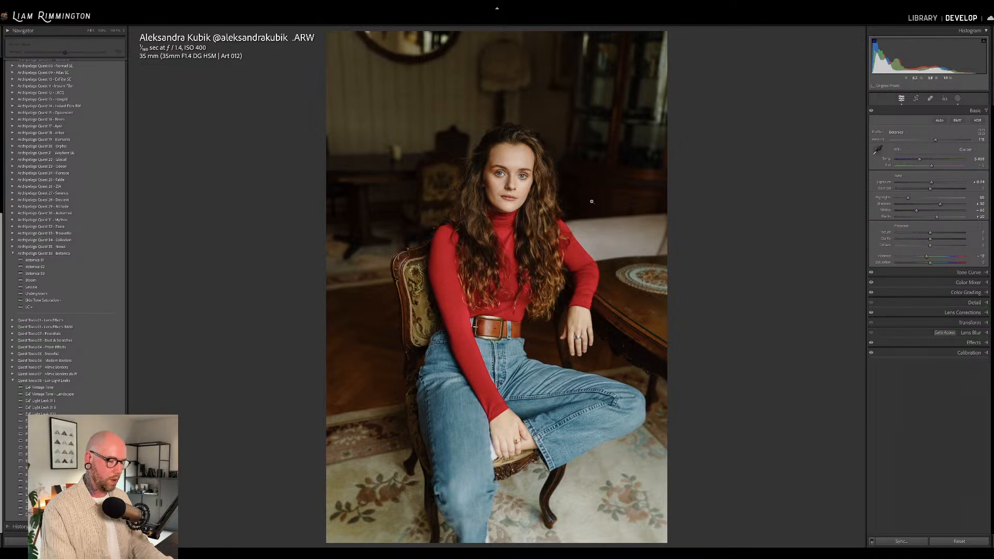
Switch to the portrait of the woman among the wisteria flowers and raise its exposure slightly
key("Right")
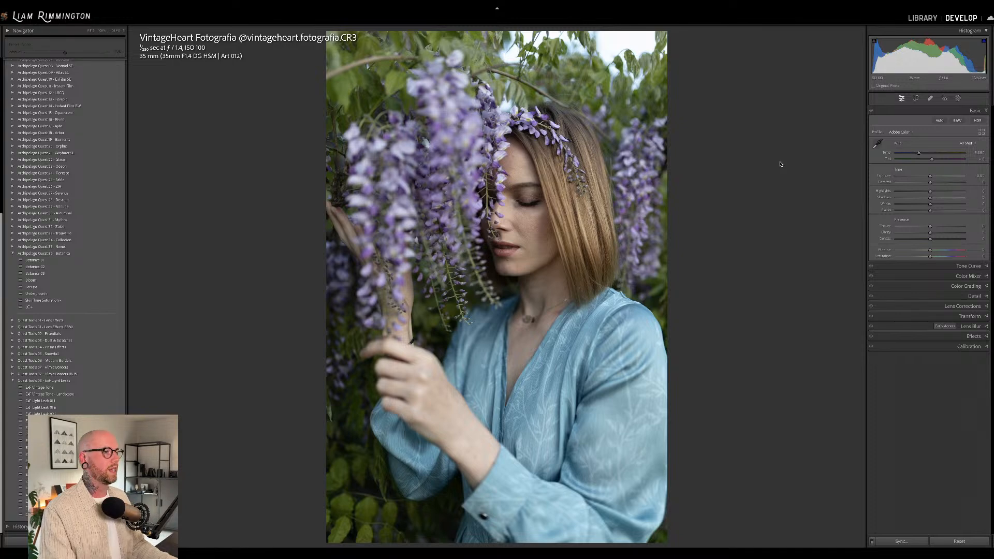
left_click_drag(930, 53, 936, 53)
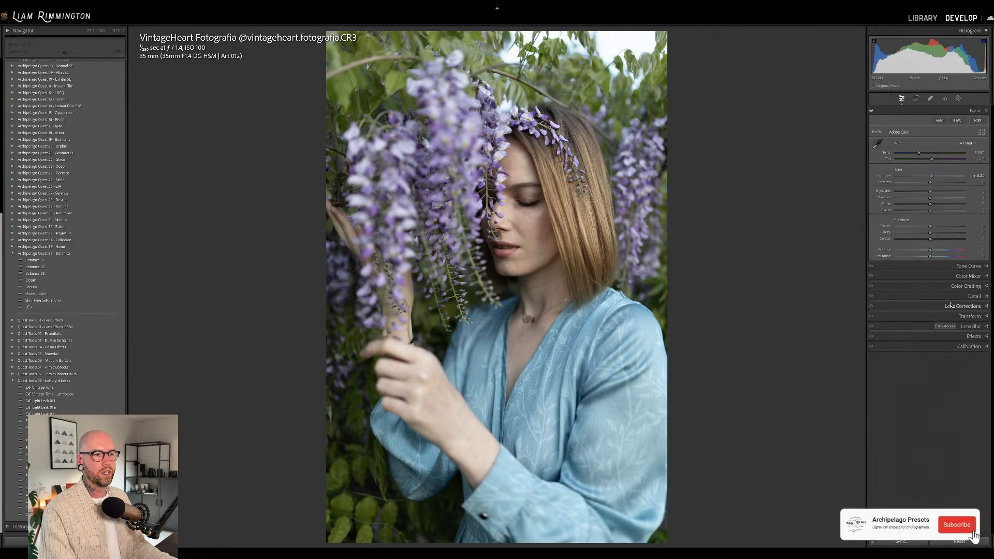
Check the lens profile corrections of the wisteria portrait and warm its white balance
left_click(911, 306)
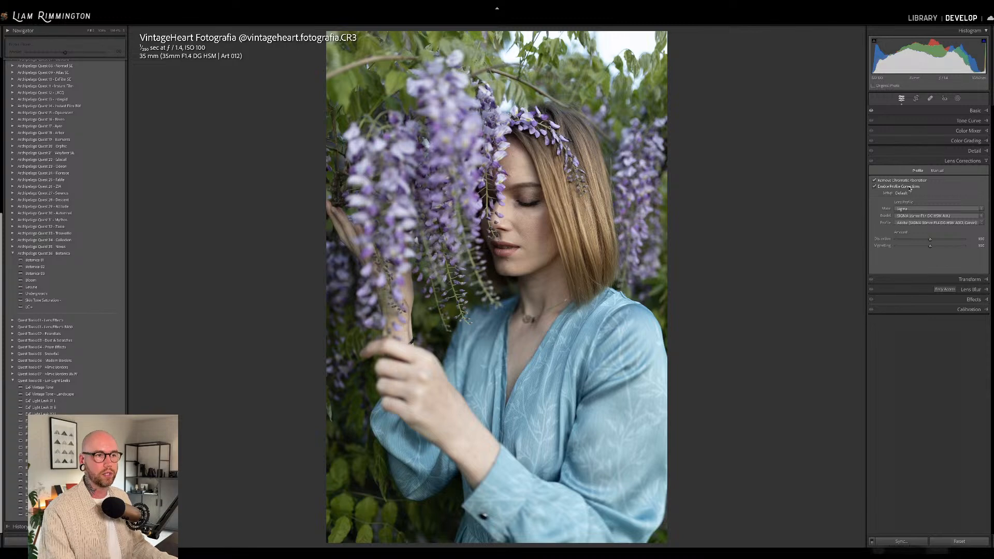
left_click(974, 110)
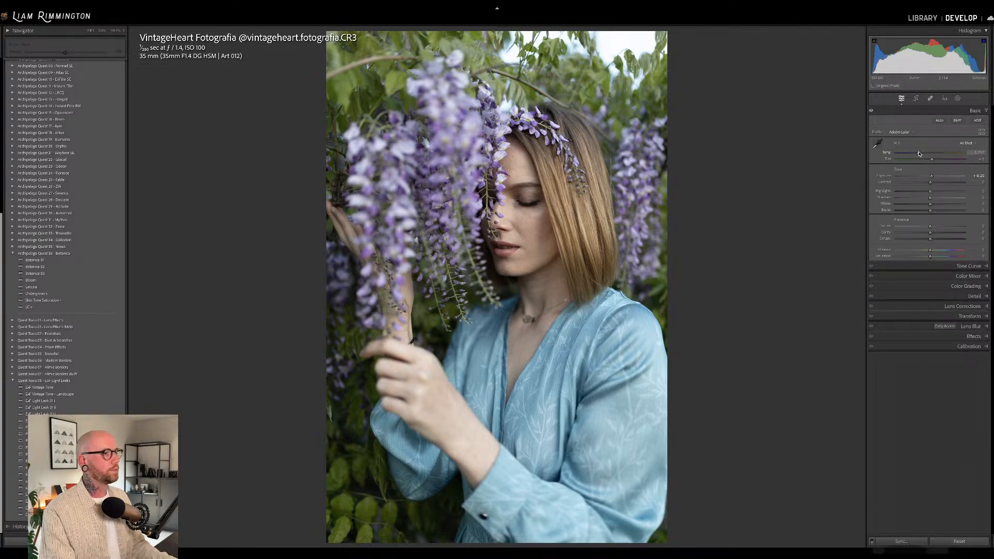
mouse_move(919, 153)
left_mouse_down()
mouse_move(935, 162)
mouse_move(930, 153)
left_mouse_up()
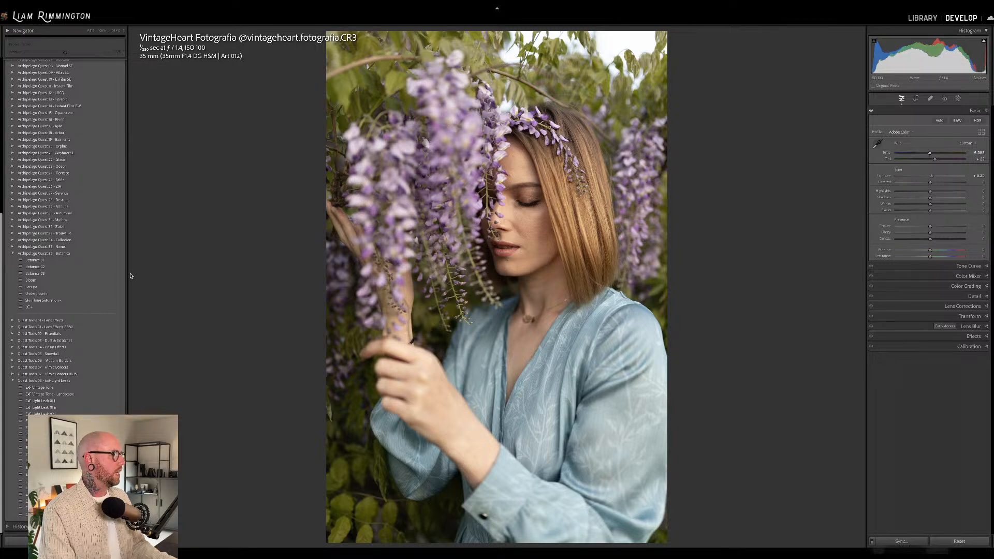
Apply the Botanica 03 preset, judge its black-and-white profile at amounts 0 and 200, and reset the profile amount to 100
left_click(114, 274)
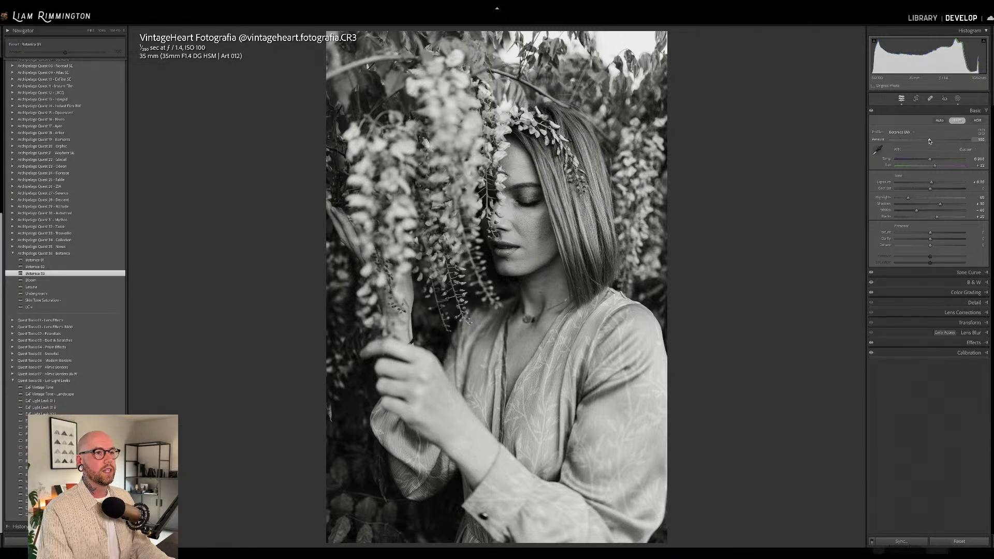
left_click_drag(929, 141, 877, 144)
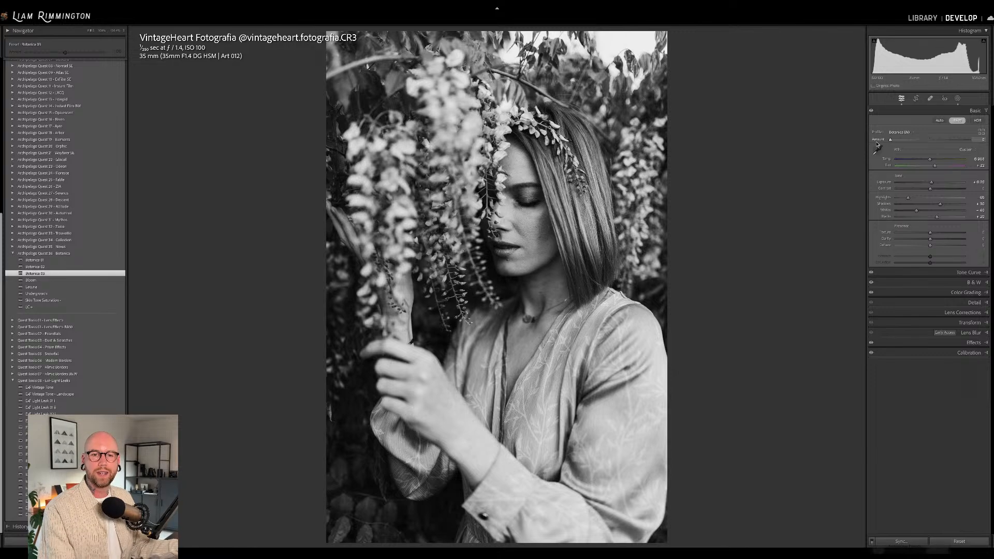
left_click_drag(889, 140, 988, 144)
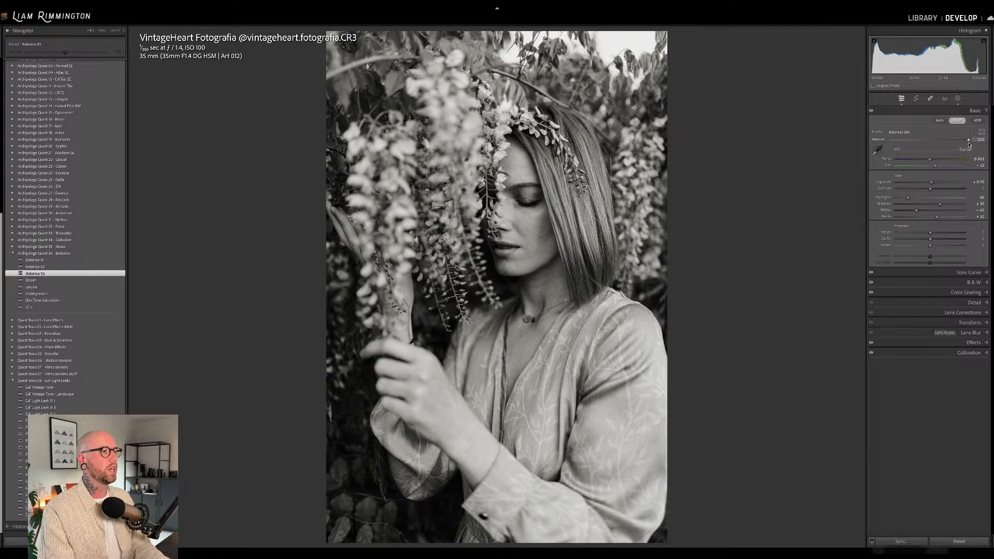
left_click_drag(969, 141, 878, 147)
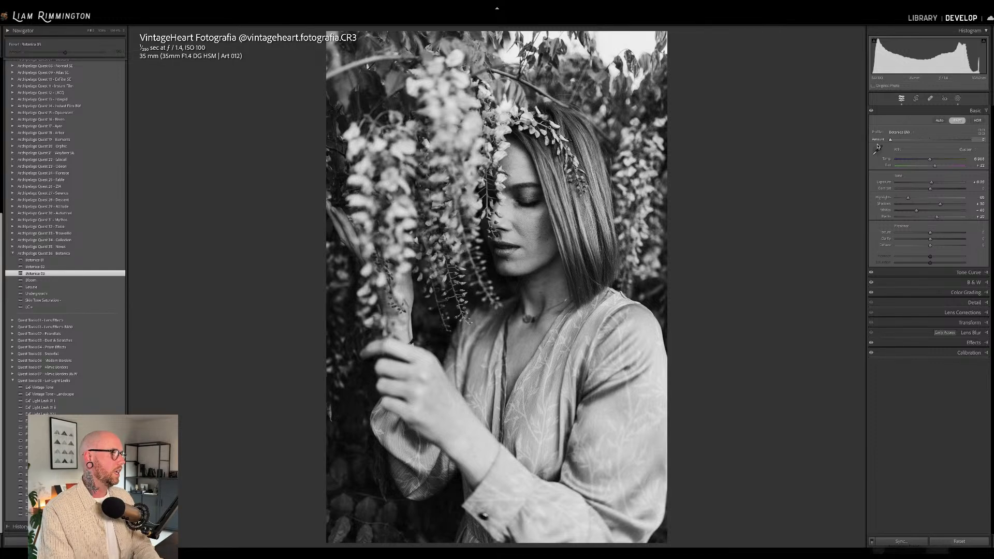
left_click_drag(878, 147, 879, 146)
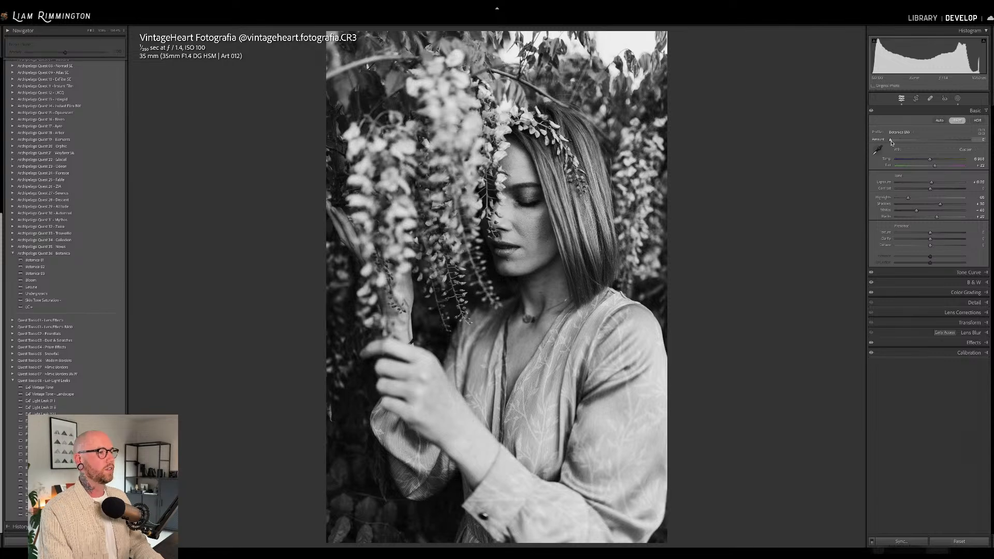
left_click_drag(891, 143, 982, 145)
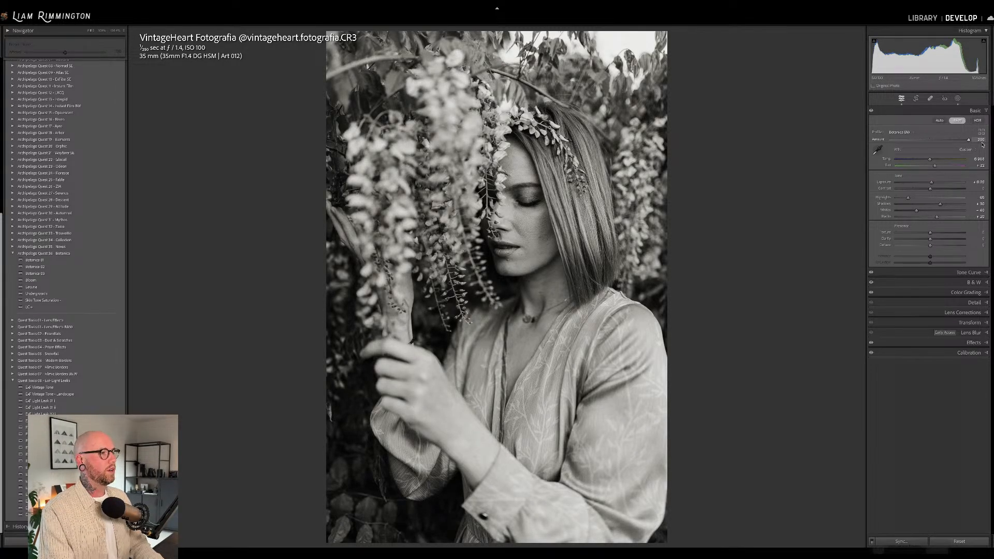
left_click_drag(967, 143, 942, 146)
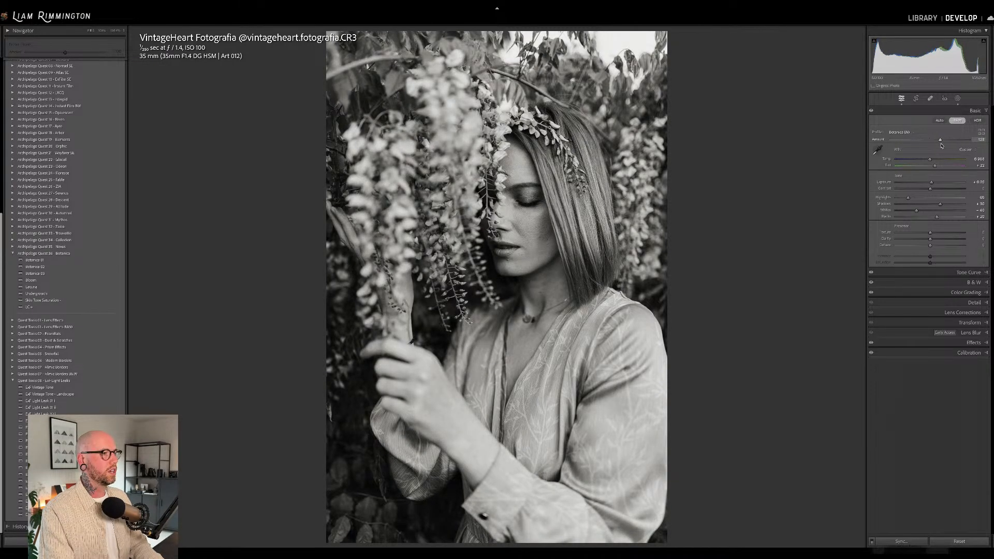
double_click(942, 145)
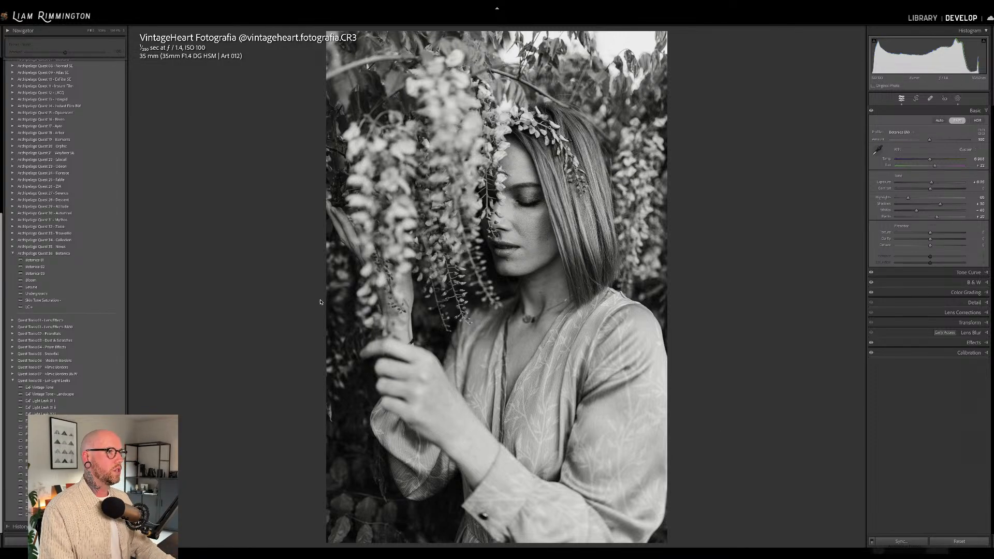
Add the Bloom preset with a raised amount, and apply the preset listed between Bloom and Undergrowth at an amount of 200
left_click(96, 284)
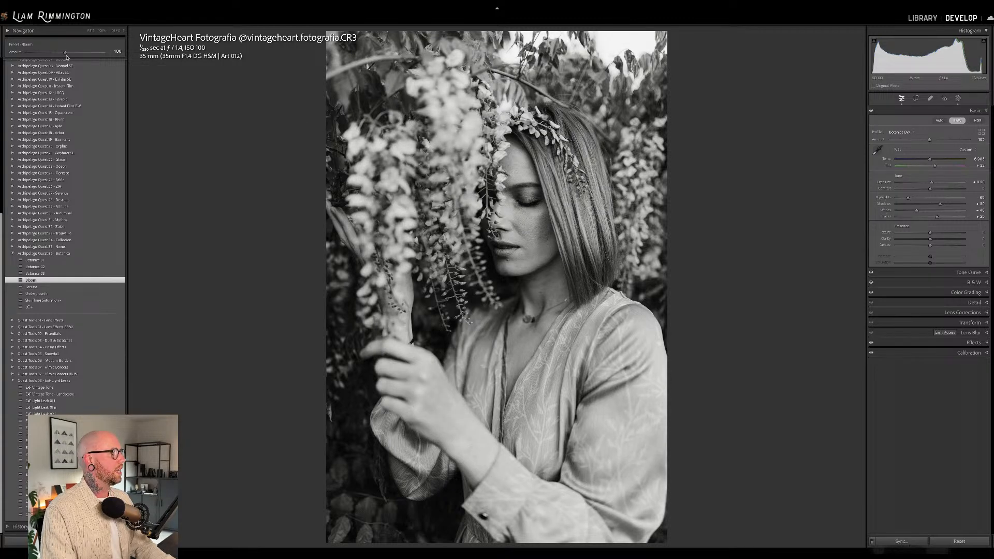
mouse_move(66, 56)
left_mouse_down()
mouse_move(112, 59)
mouse_move(81, 60)
left_mouse_up()
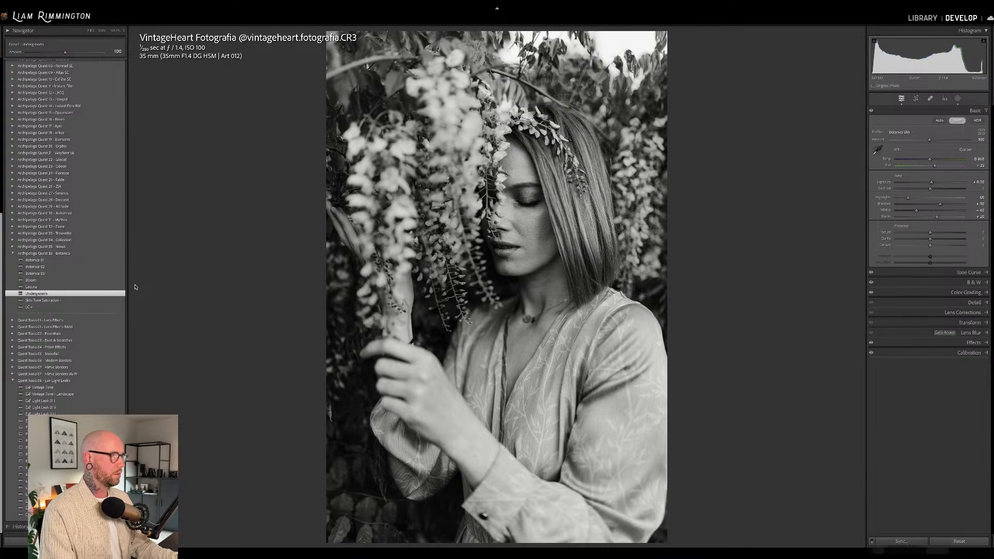
key("super+z")
left_click(114, 287)
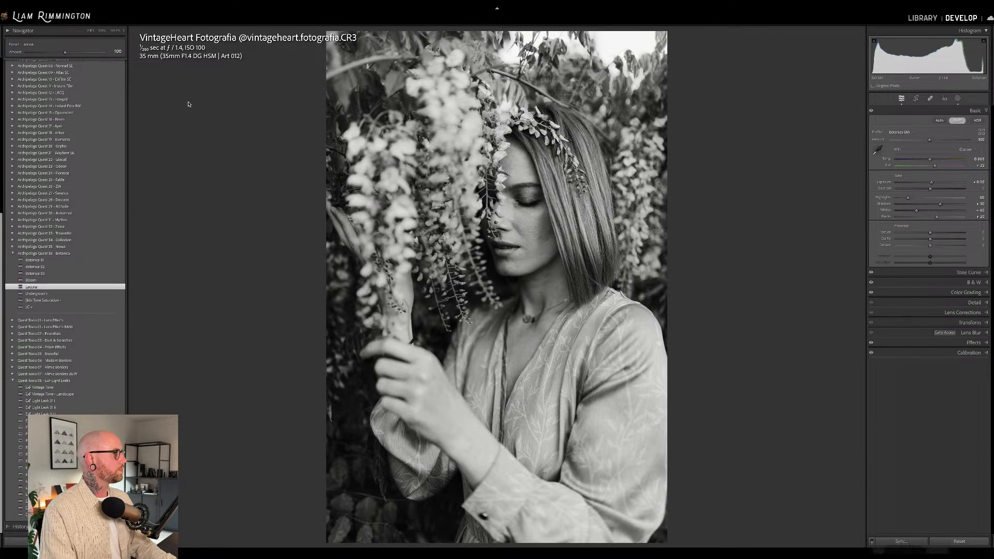
left_click_drag(67, 52, 142, 54)
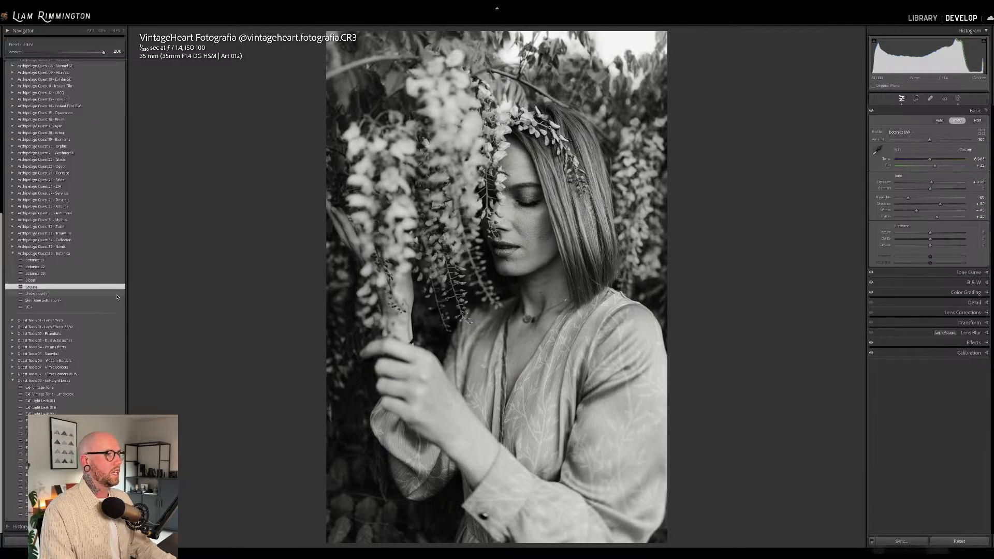
Apply the Undergrowth preset with an amount of about 182 and raise the photo's exposure slightly
left_click(117, 294)
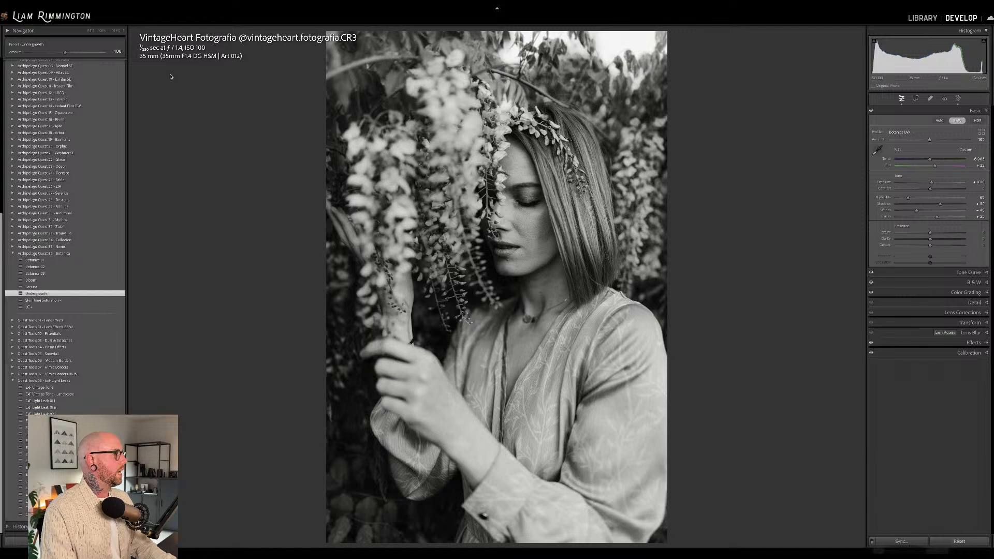
left_click_drag(28, 55, 193, 57)
mouse_move(107, 59)
left_mouse_down()
mouse_move(46, 55)
mouse_move(107, 55)
mouse_move(96, 54)
left_mouse_up()
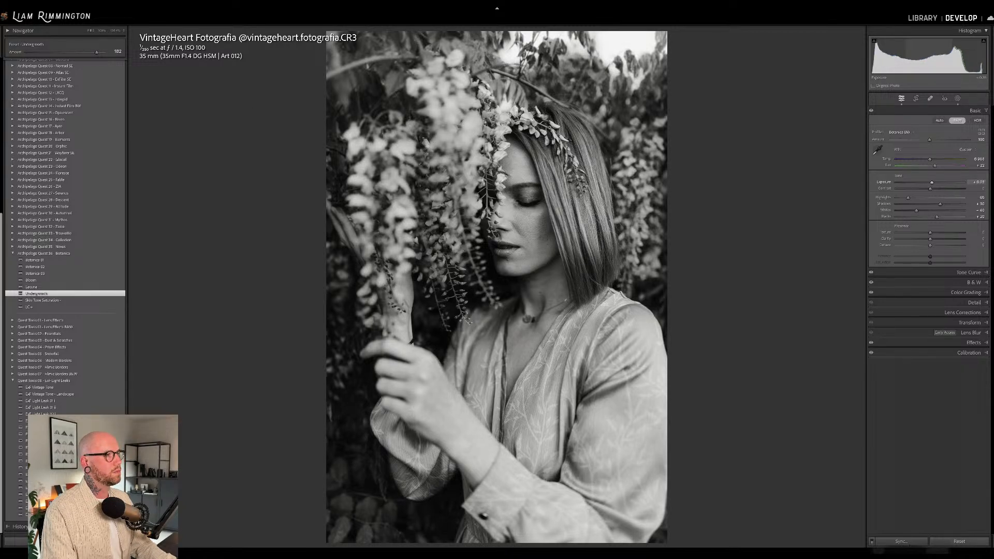
left_click_drag(931, 182, 932, 182)
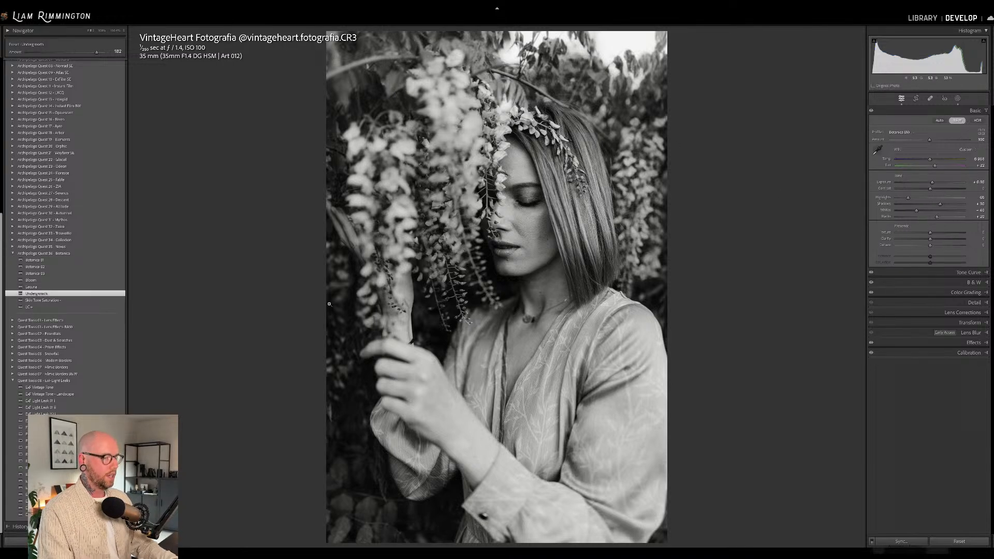
Compare the black-and-white wisteria portrait with its original, both alternately and side by side
key("backslash")
key("backslash")
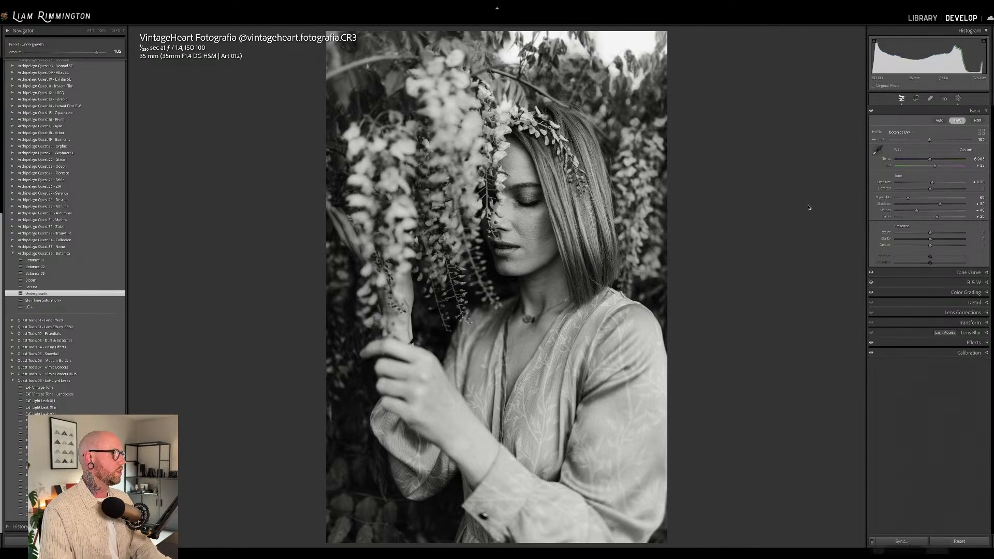
key("y")
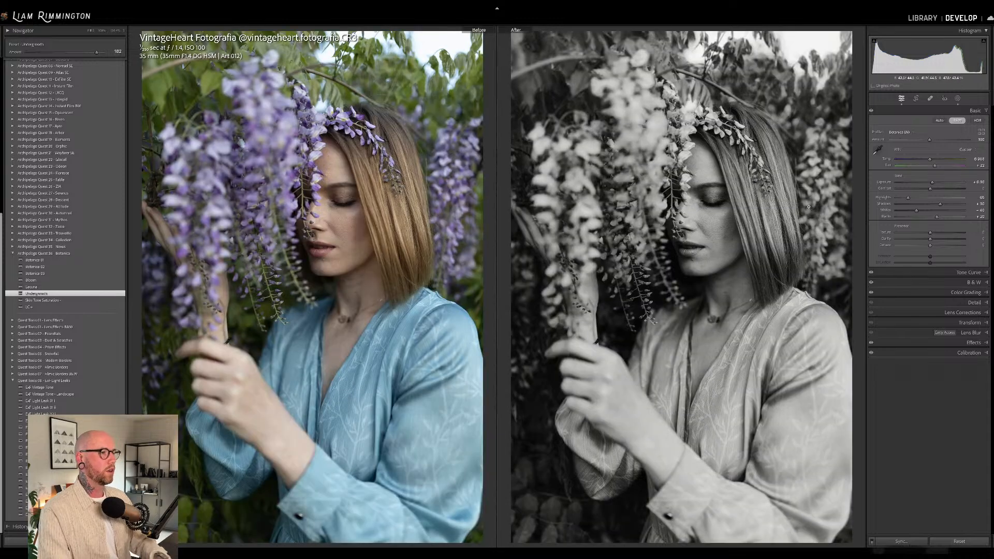
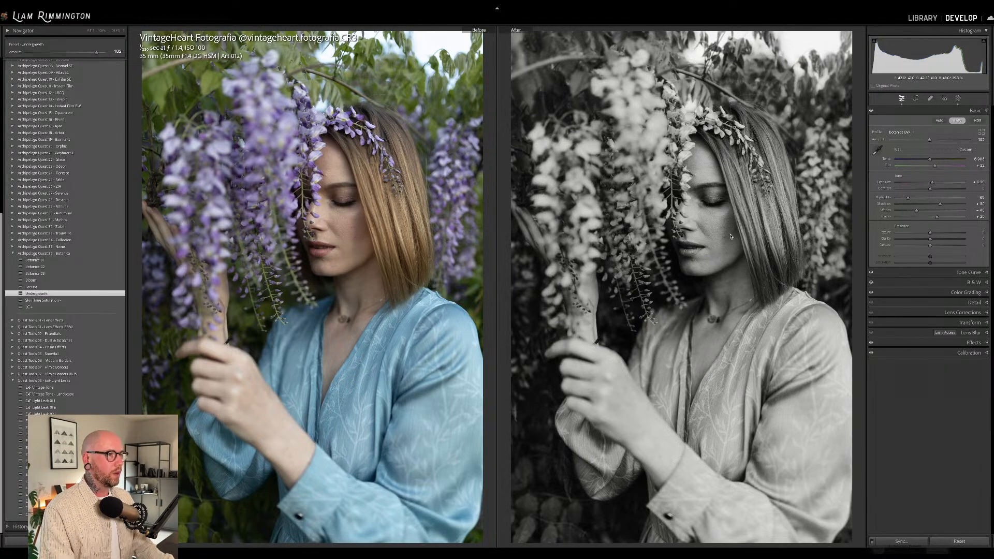
Review the edited portraits in the photo grid and open the portrait of the man among the yellow flowers for editing
key("g")
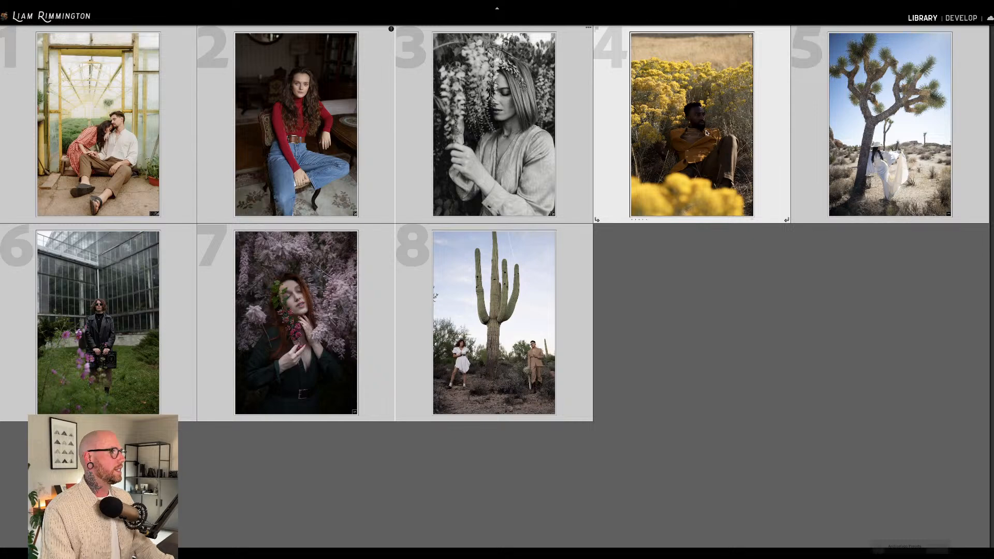
left_click(60, 128)
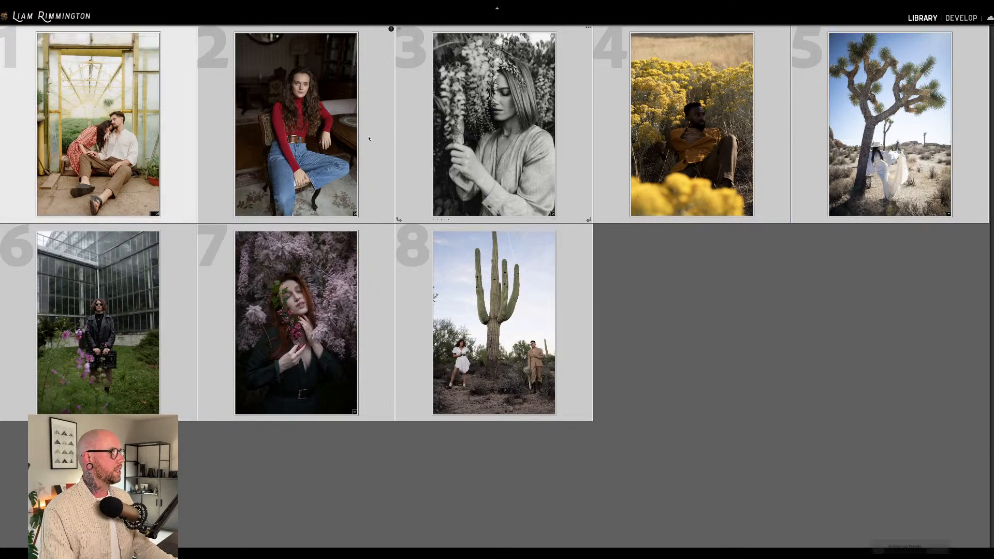
left_click(314, 137)
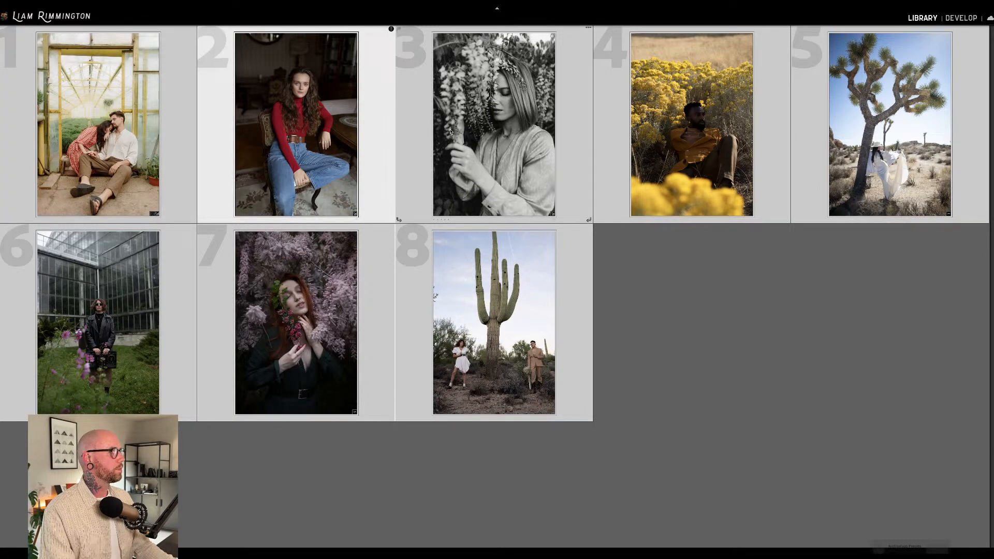
left_click(480, 89)
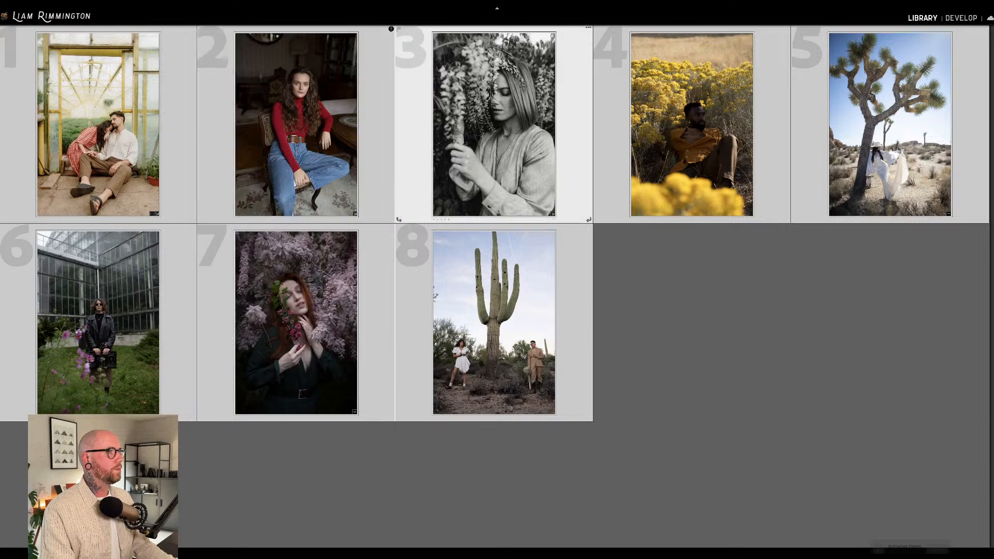
left_click(712, 120)
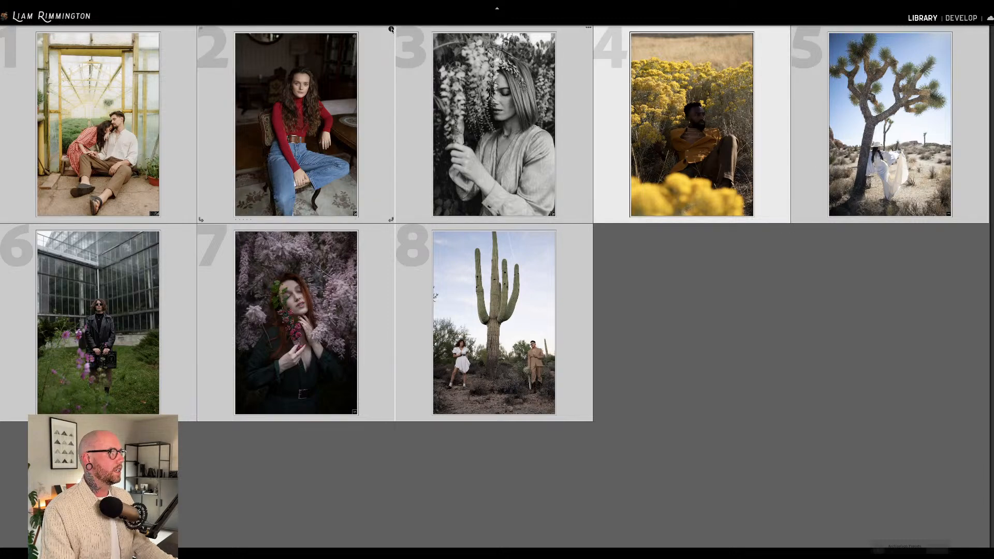
left_click(392, 29)
left_click(509, 185)
key("d")
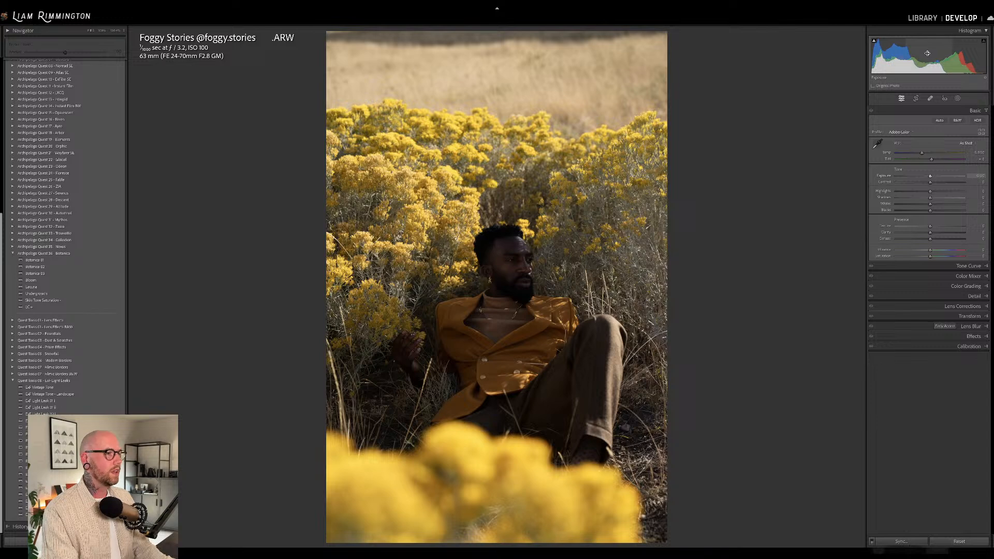
Brighten the man's portrait strongly with the exposure and warm its colour temperature
left_click_drag(927, 54, 952, 54)
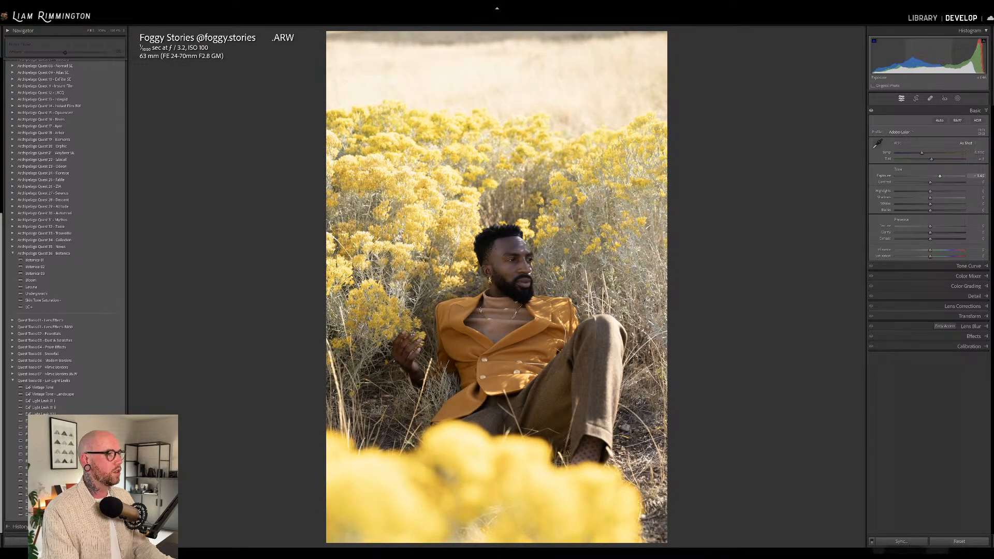
left_click_drag(922, 153, 934, 159)
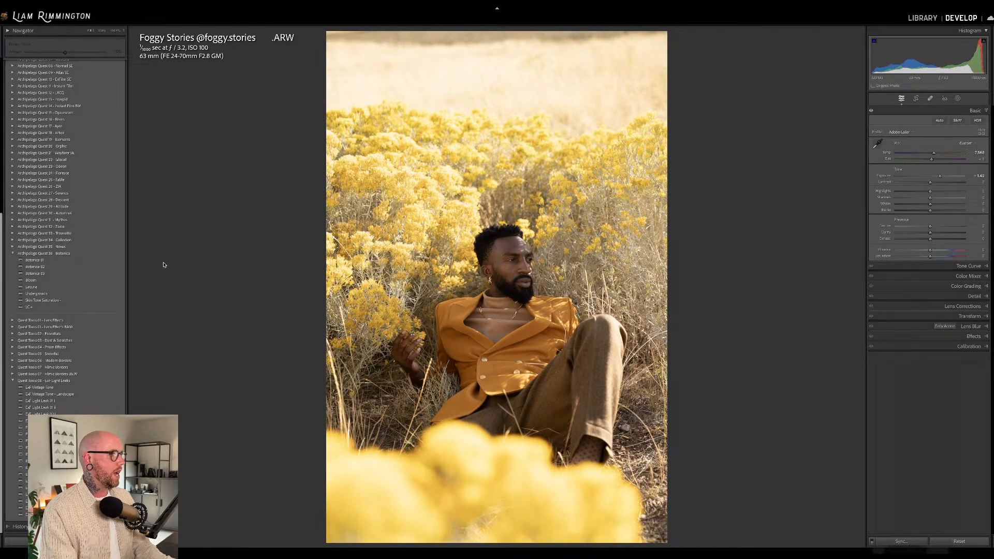
Apply the Botanica 01 preset to the man's portrait, raise the exposure slightly, and set the profile amount to 200
left_click(105, 261)
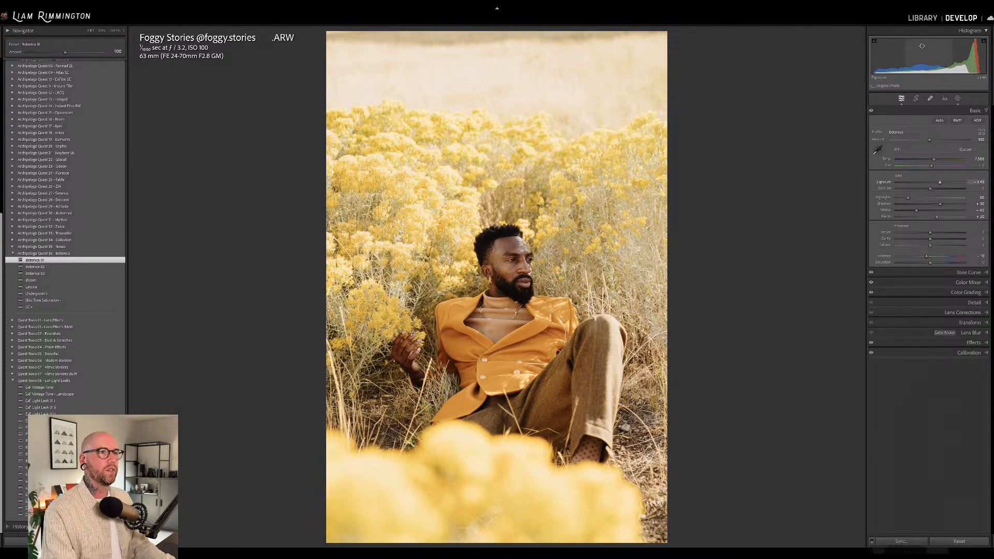
left_click_drag(940, 182, 940, 182)
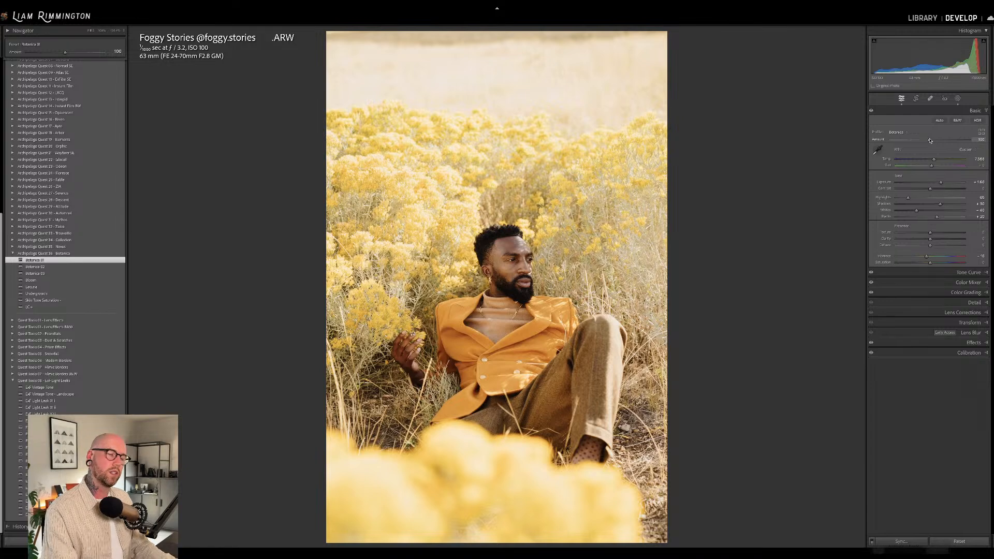
left_click_drag(930, 140, 968, 140)
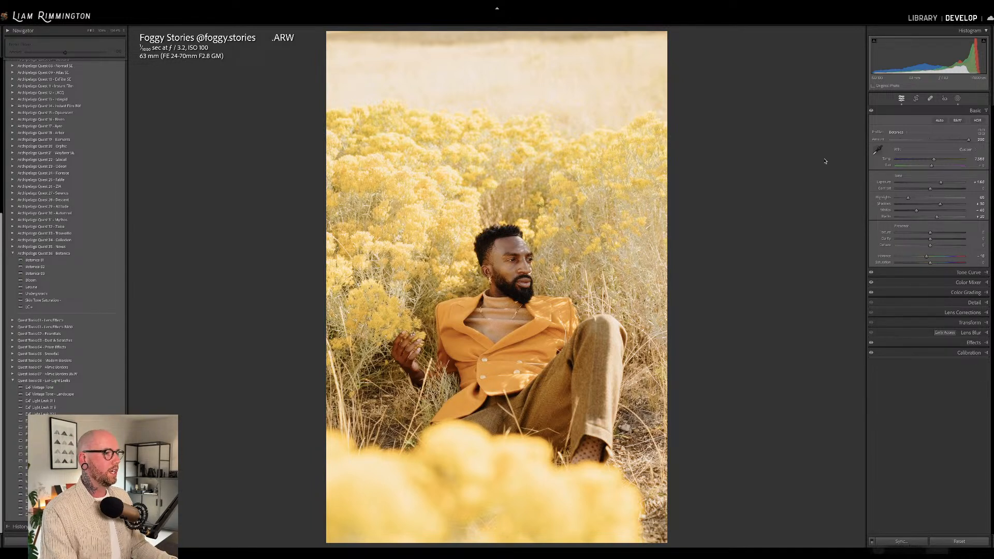
Compare the man's portrait with its original and lower the exposure slightly
key("backslash")
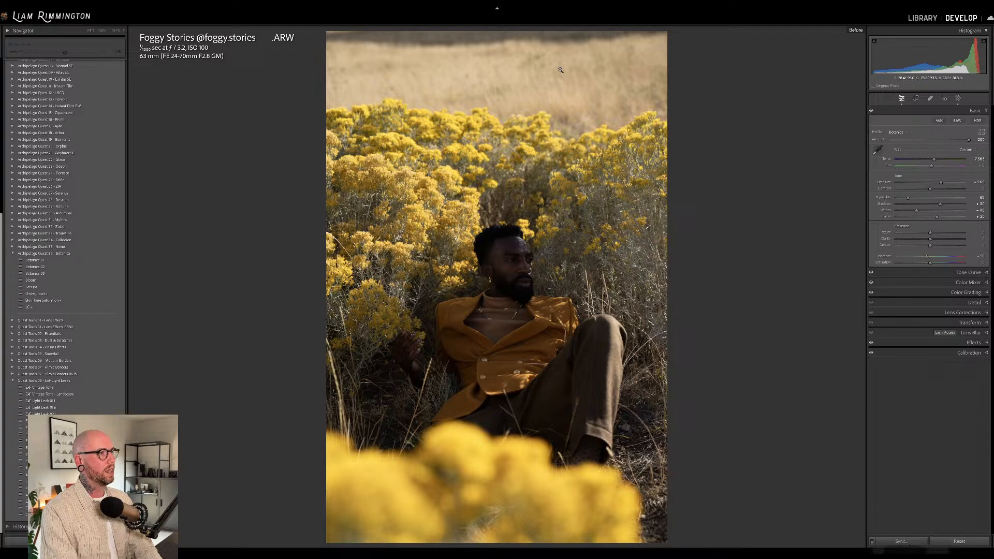
key("backslash")
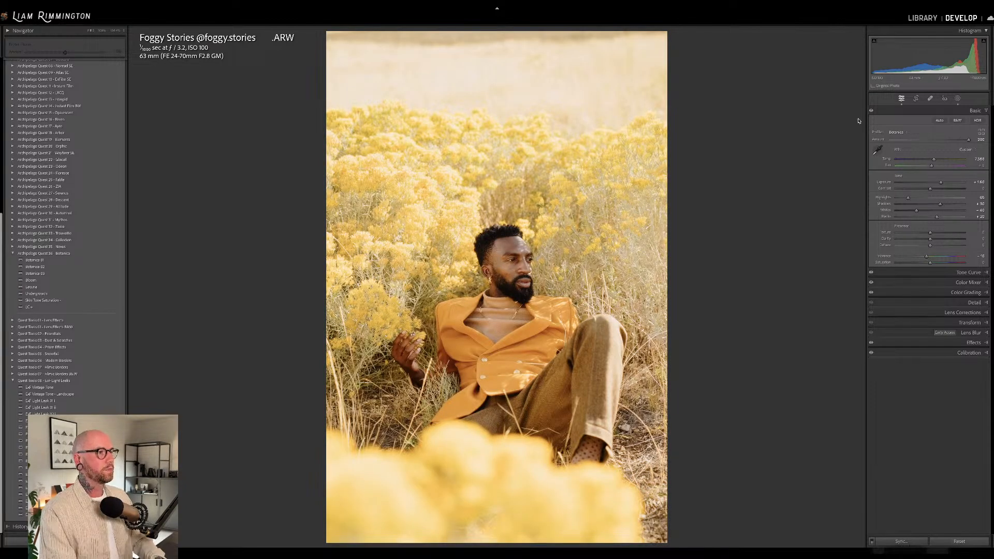
left_click_drag(926, 52, 919, 51)
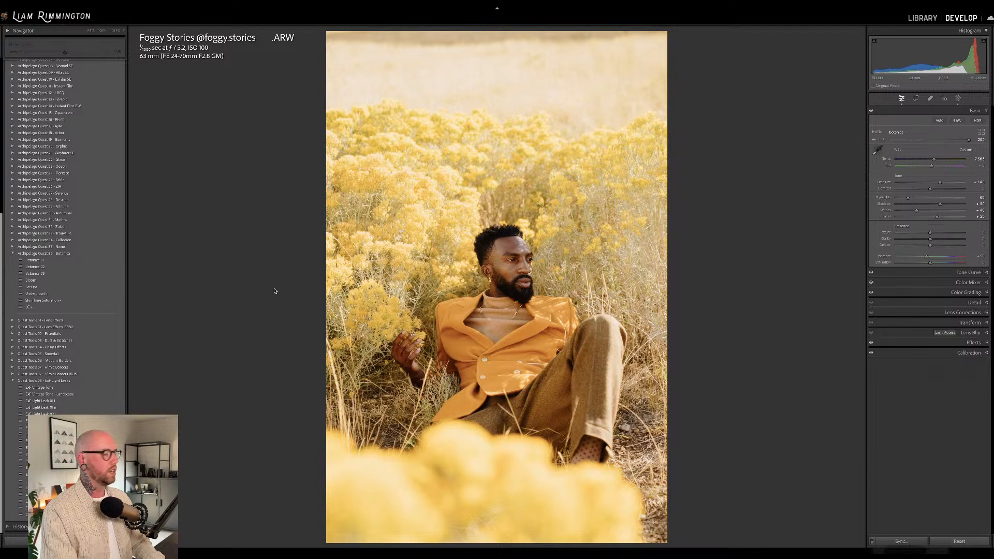
Apply the Undergrowth preset to the man's portrait at an amount of 200 and raise the exposure slightly
left_click(122, 293)
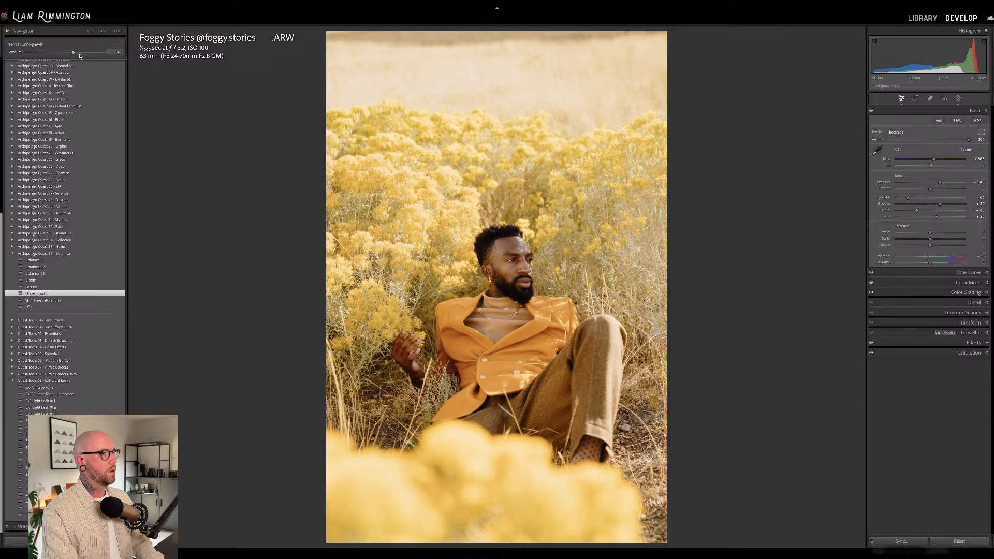
left_click_drag(80, 56, 115, 62)
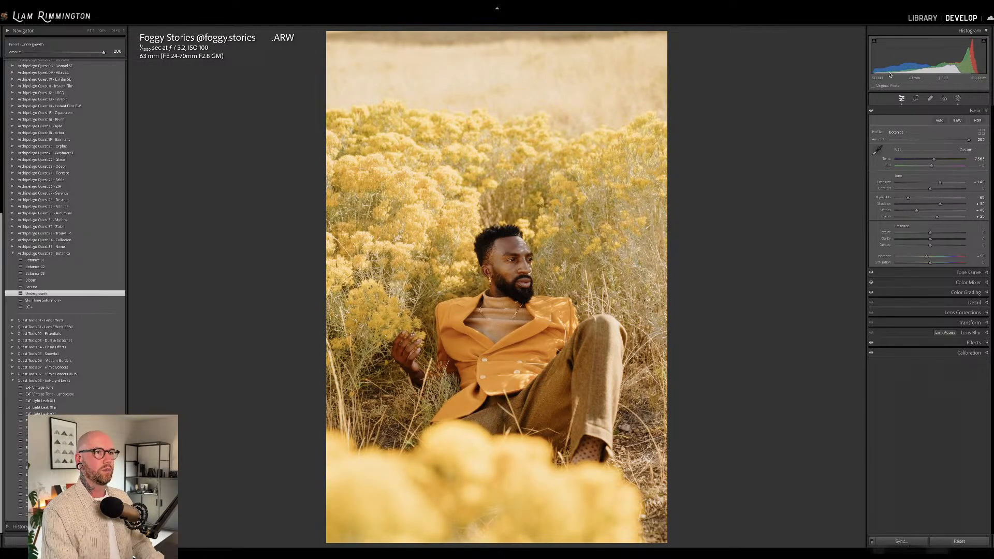
left_click_drag(927, 52, 935, 52)
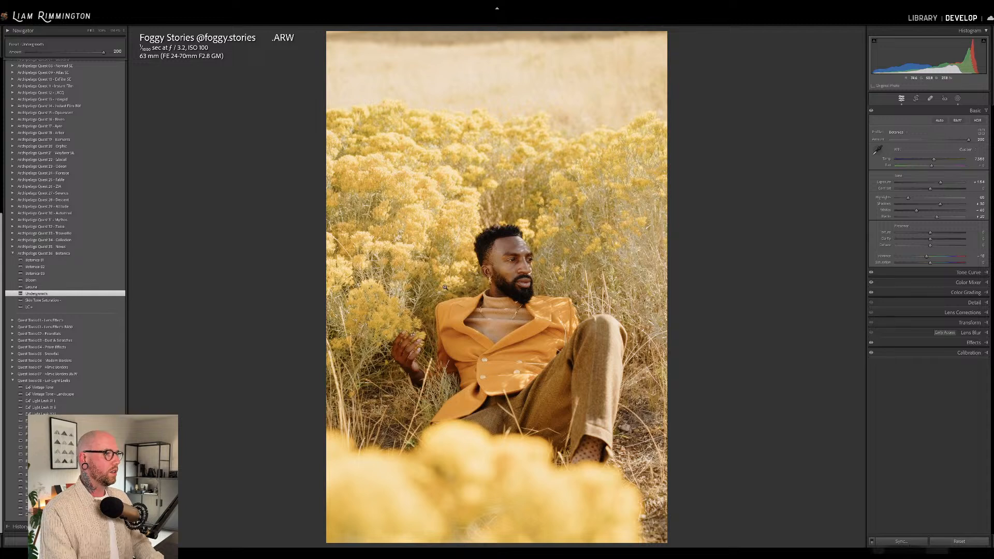
Add the Skin Tone Saturation preset at an amount of 124 and the Lacuna preset at 200 to the man's portrait
left_click(107, 301)
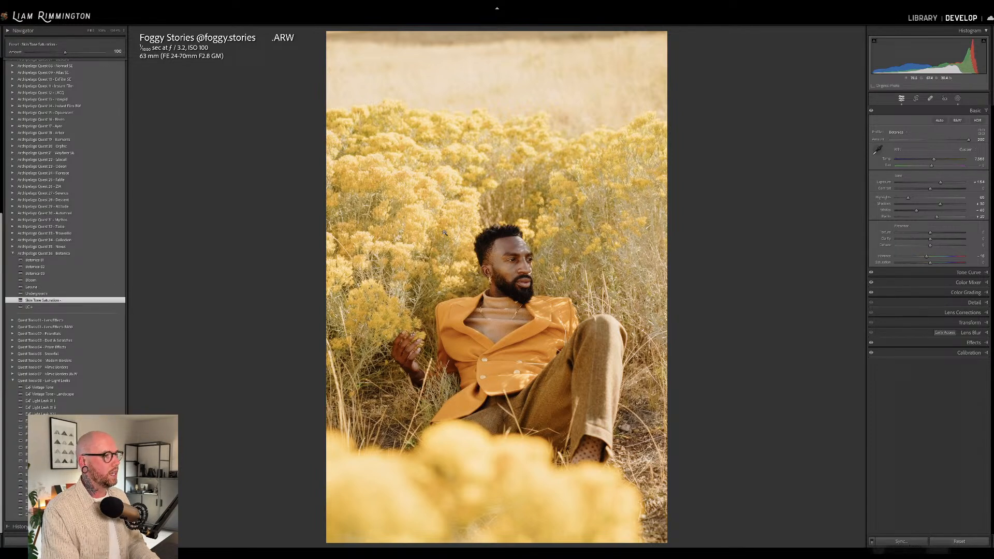
mouse_move(65, 52)
left_mouse_down()
mouse_move(88, 55)
mouse_move(70, 56)
left_mouse_up()
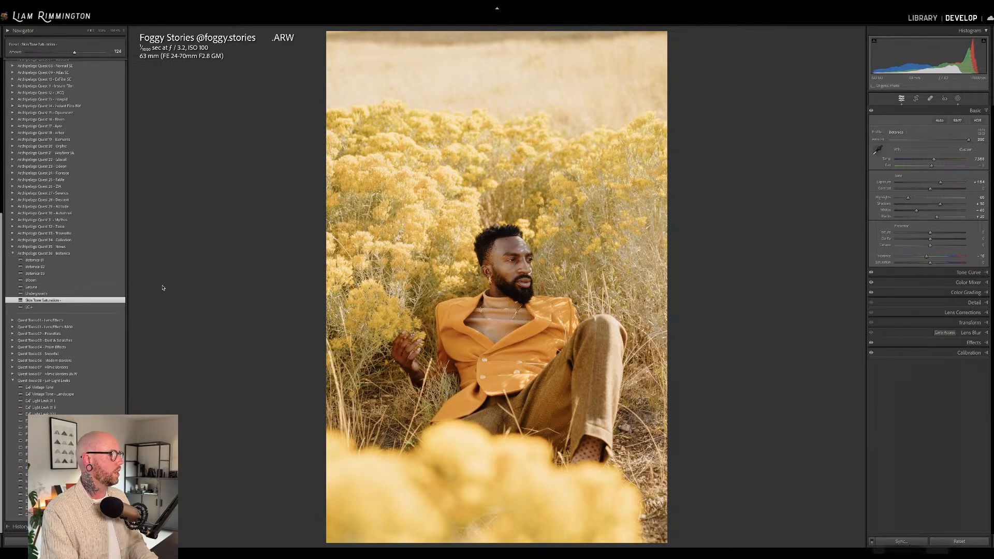
left_click(110, 287)
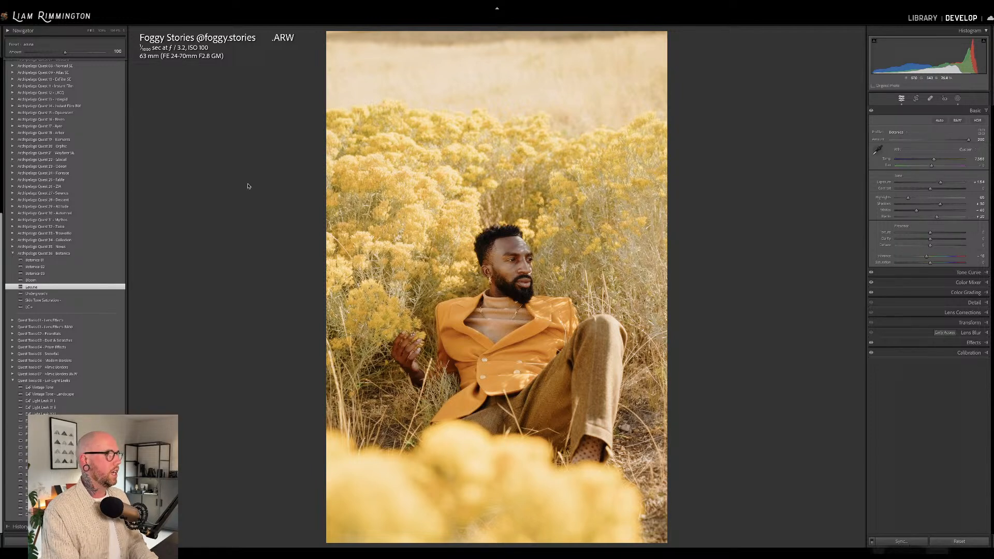
left_click_drag(65, 53, 105, 52)
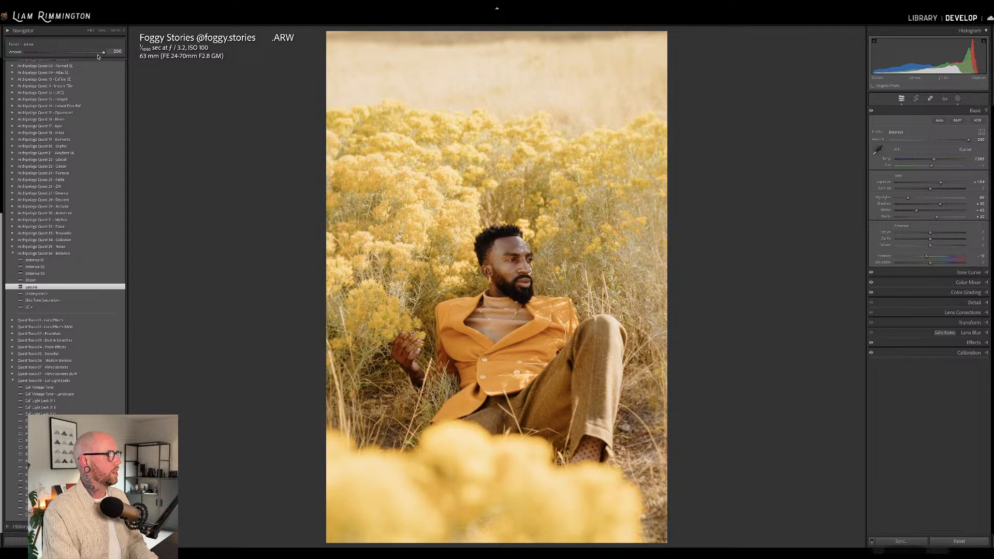
left_click_drag(104, 53, 8, 57)
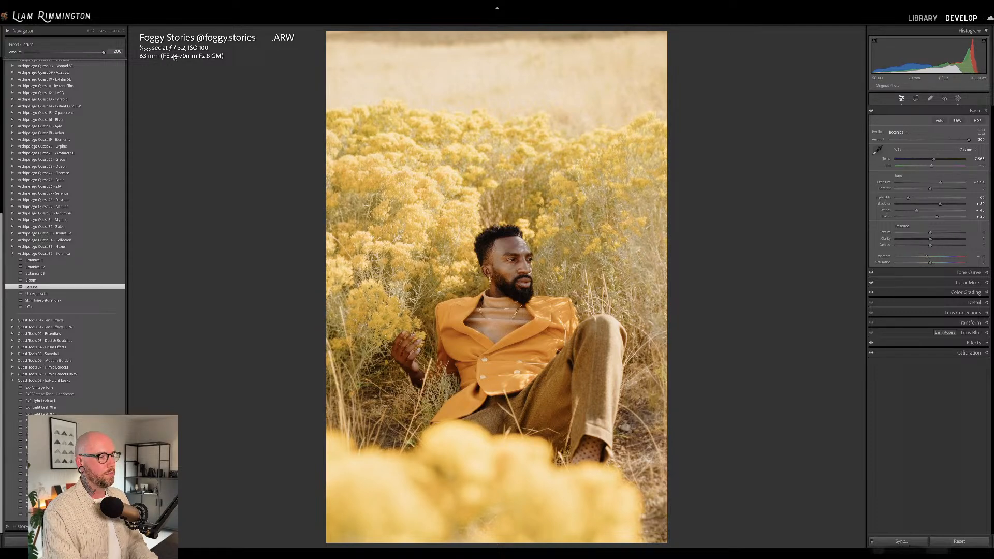
left_click_drag(27, 52, 207, 47)
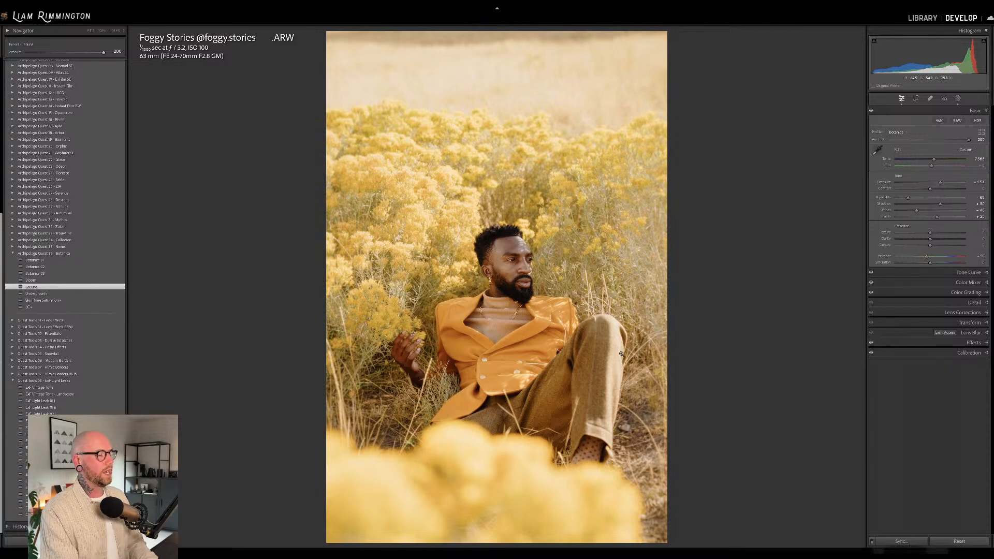
Show the man's portrait beside its original and apply the Quintessence preset from the Mythos pack at an amount of 134
key("backslash")
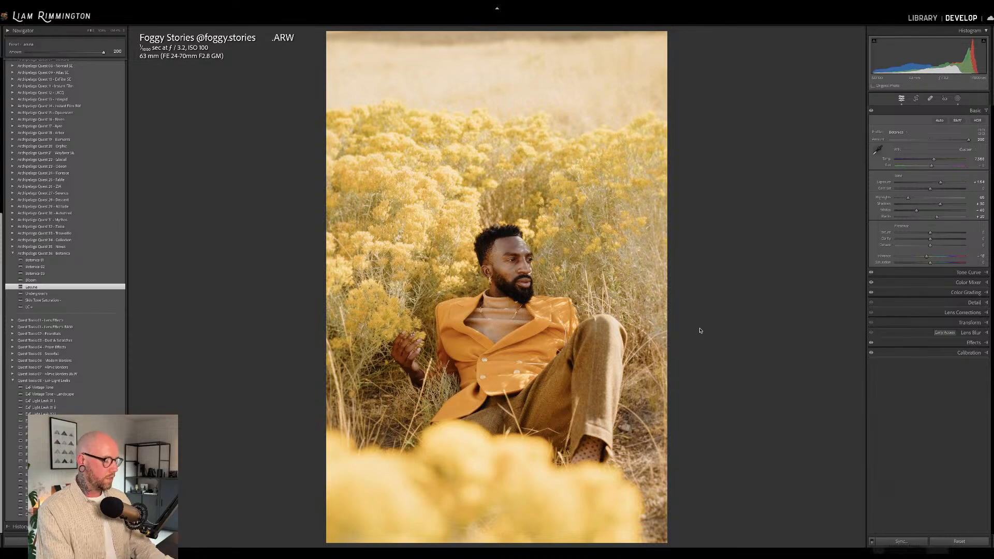
key("y")
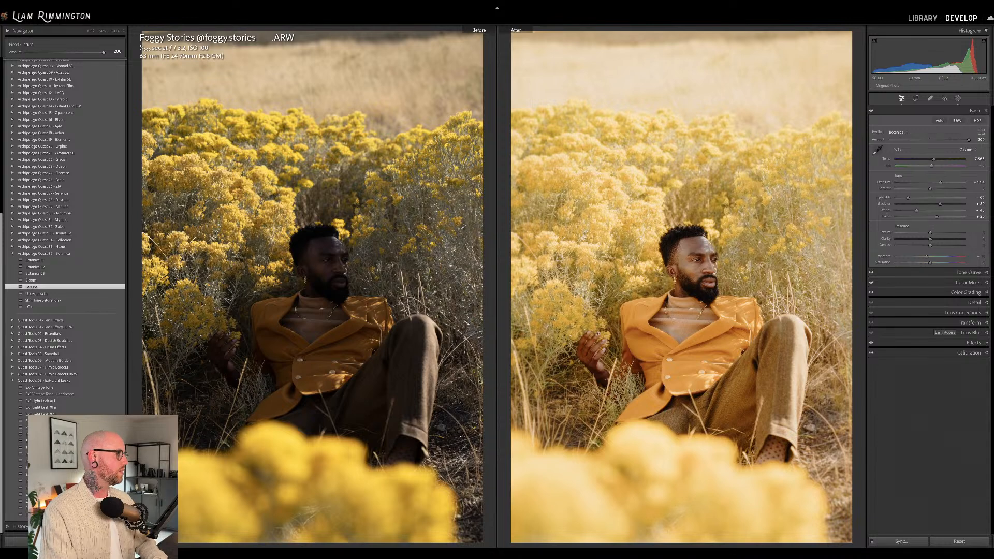
left_click(13, 220)
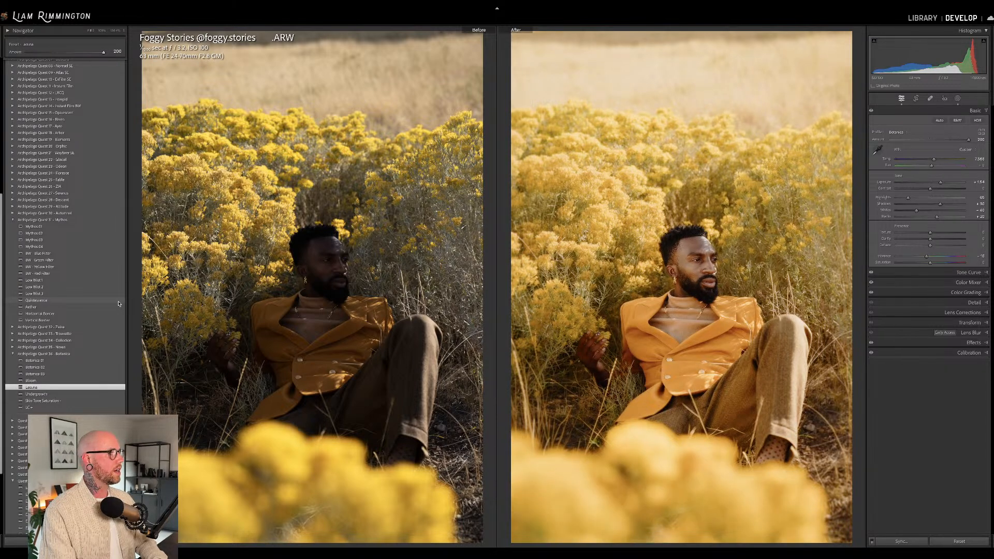
left_click(118, 302)
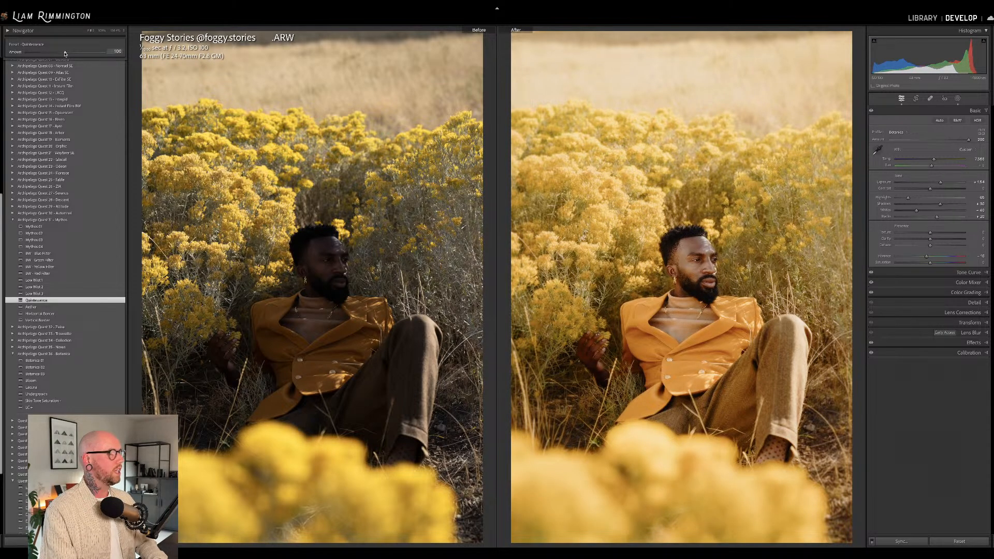
left_click_drag(65, 54, 15, 56)
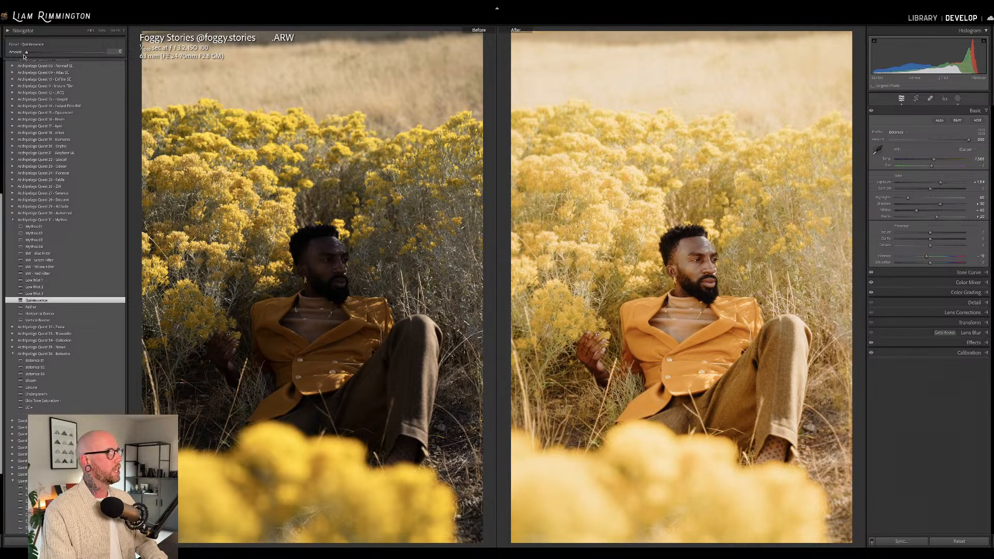
left_click_drag(24, 56, 78, 63)
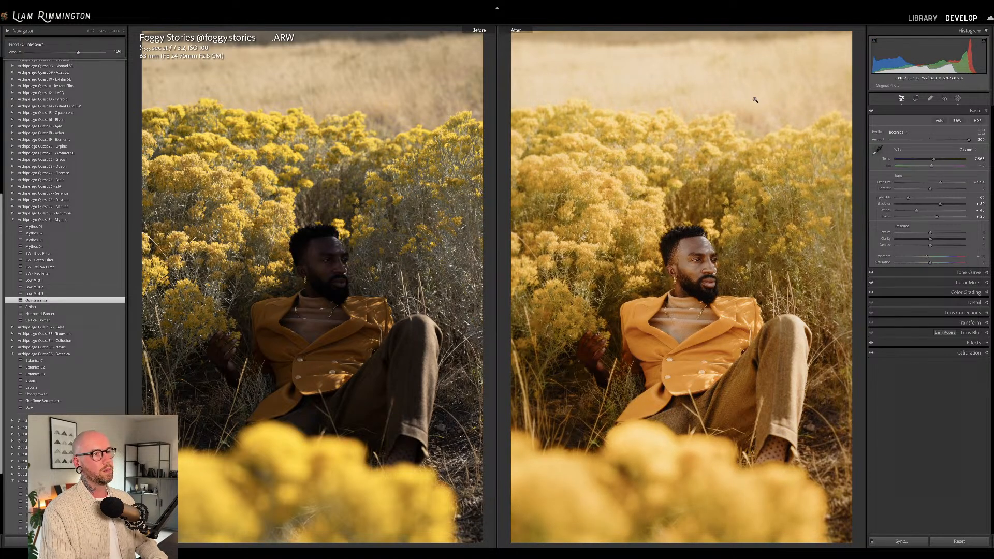
Fine-tune the man's portrait to a slightly brighter exposure, close the side-by-side comparison and Mythos pack, and check the full-size original
left_click_drag(934, 56, 940, 56)
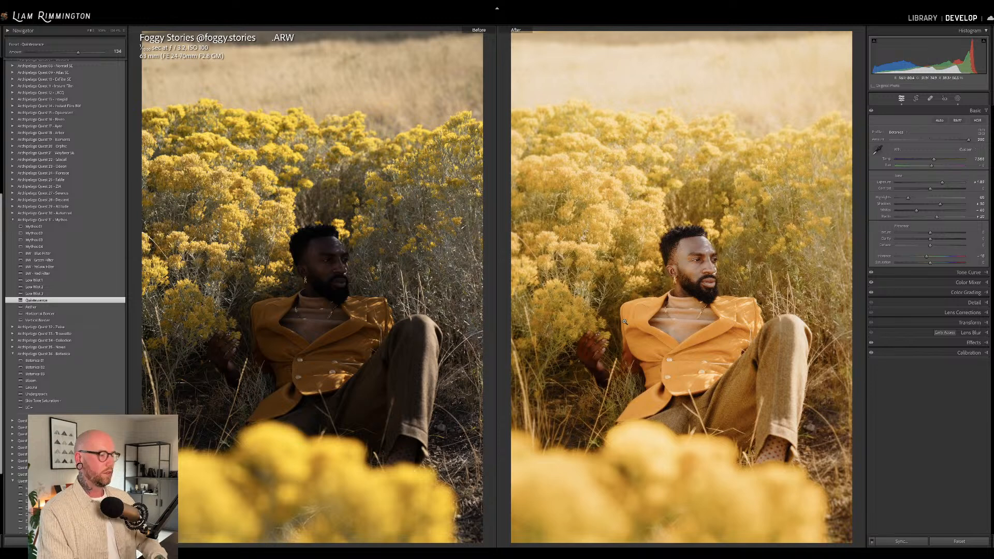
key("y")
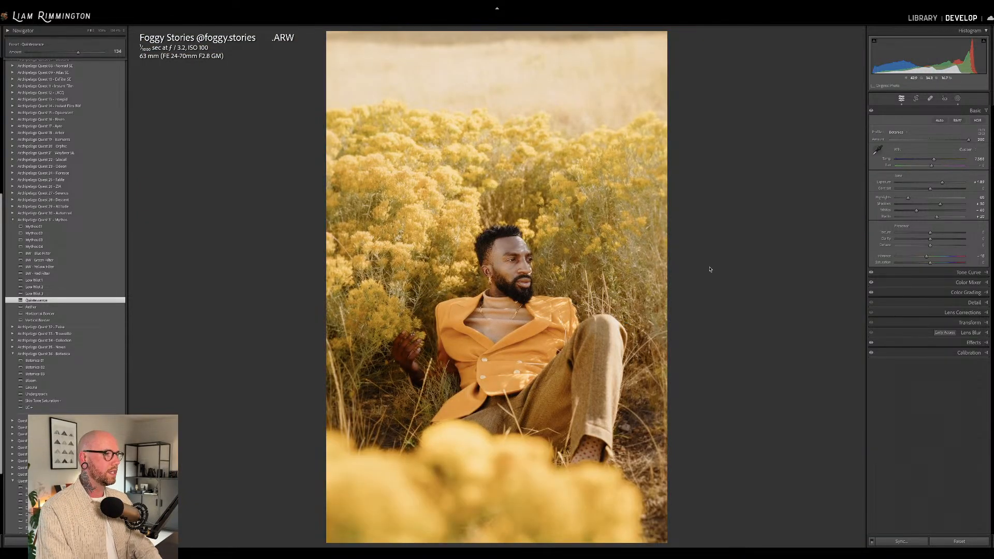
left_click_drag(923, 44, 920, 45)
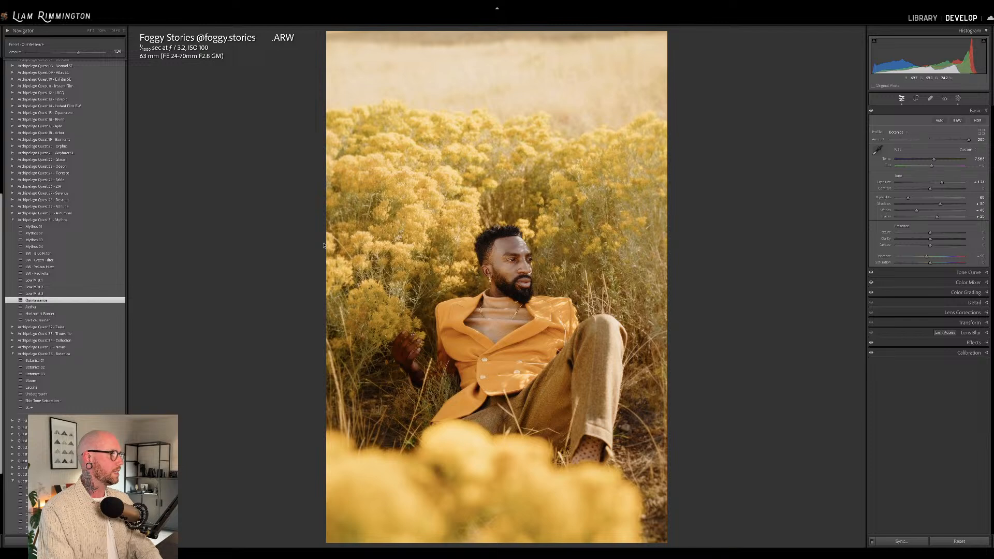
left_click(11, 220)
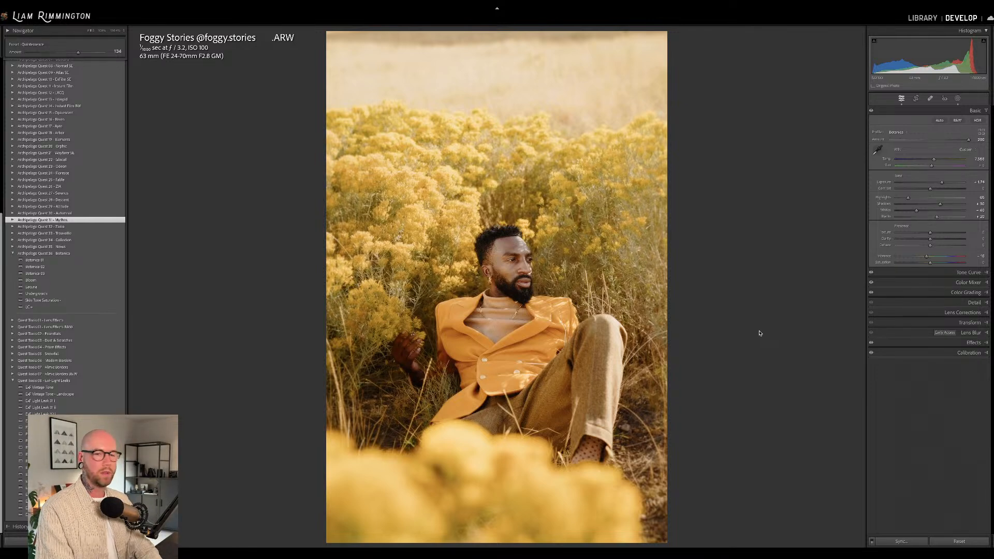
key("backslash")
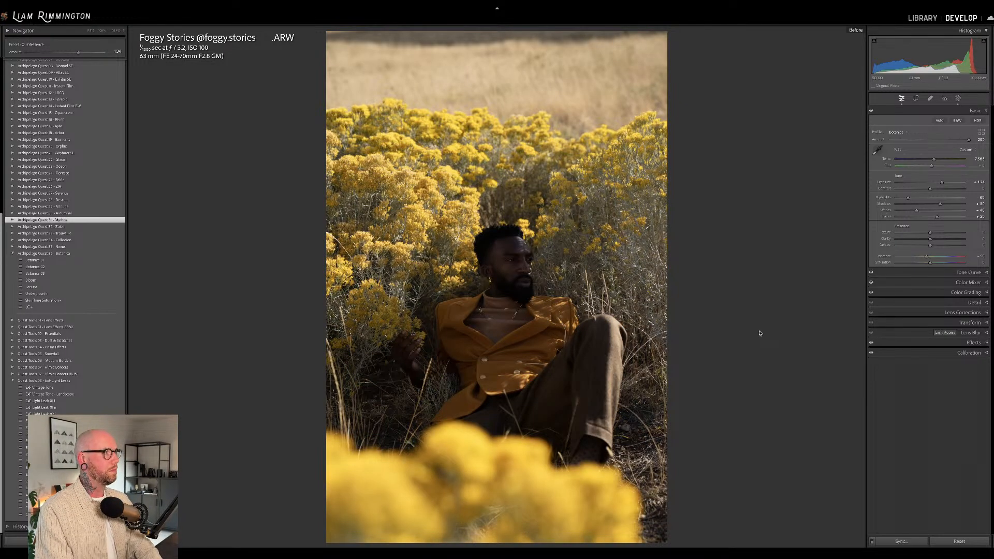
key("backslash")
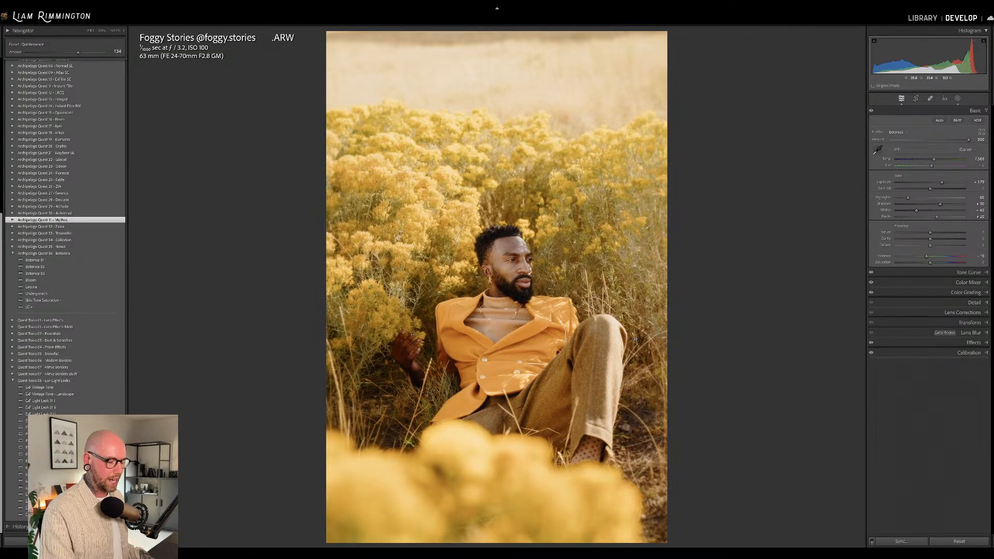
Open the next photo of the woman under the Joshua tree, warm its colour temperature, and apply the LC+ preset
key("Right")
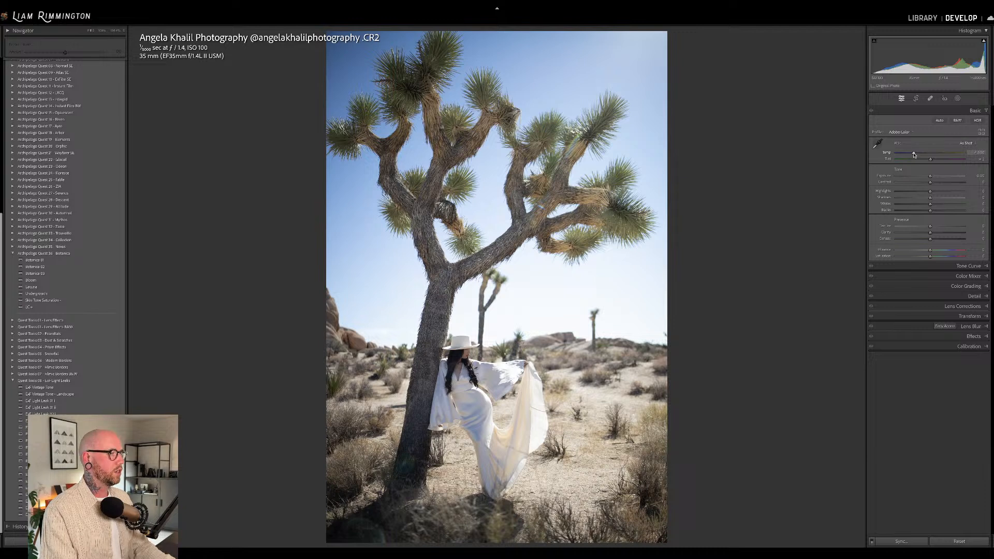
left_click_drag(914, 154, 930, 158)
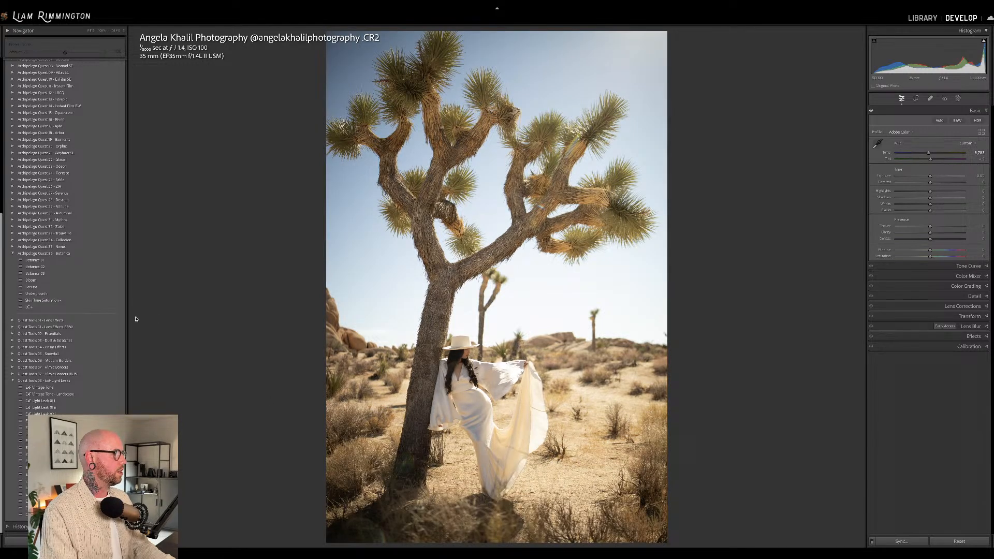
left_click(98, 306)
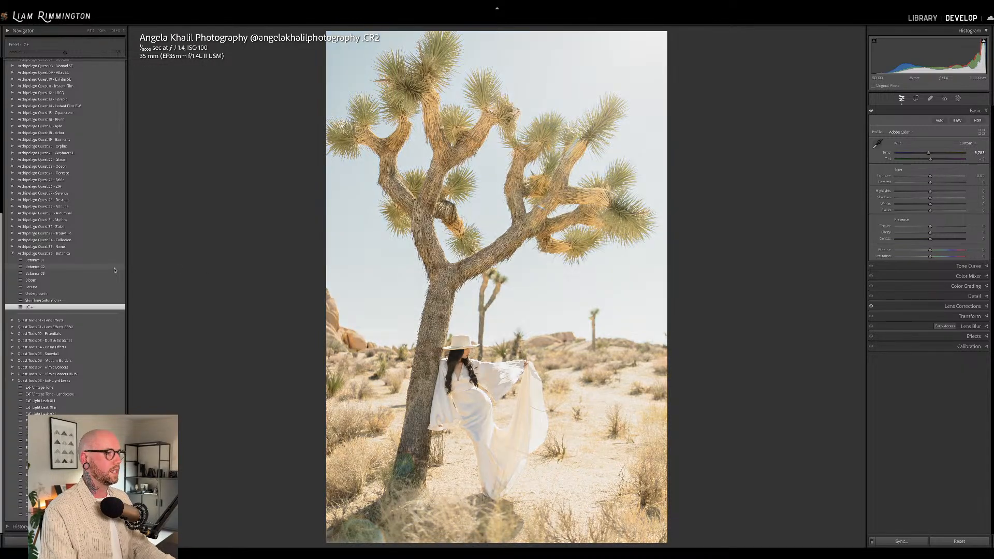
Apply the Botanica 02 preset to the Joshua tree portrait and set the profile amount to 200, testing it at 0
left_click(115, 268)
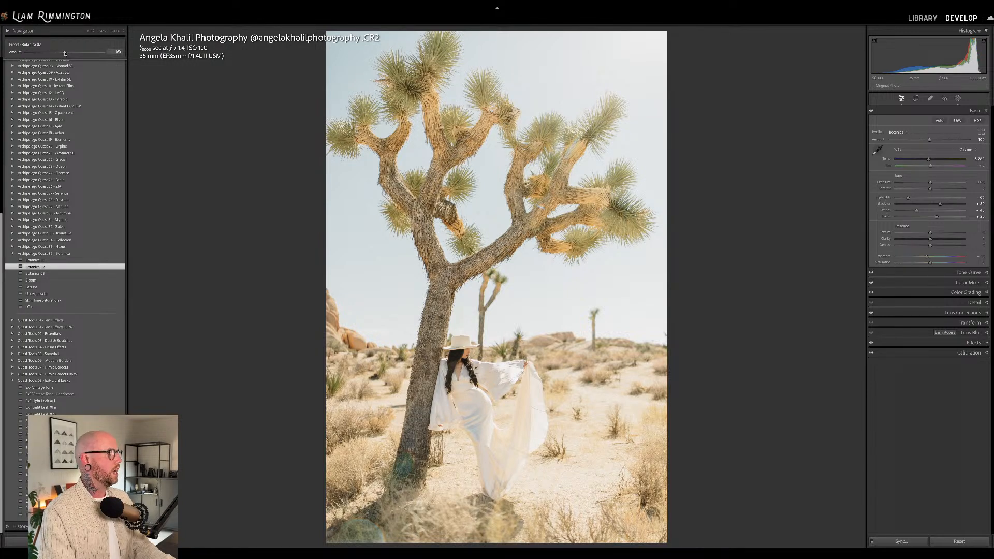
key("ctrl+z")
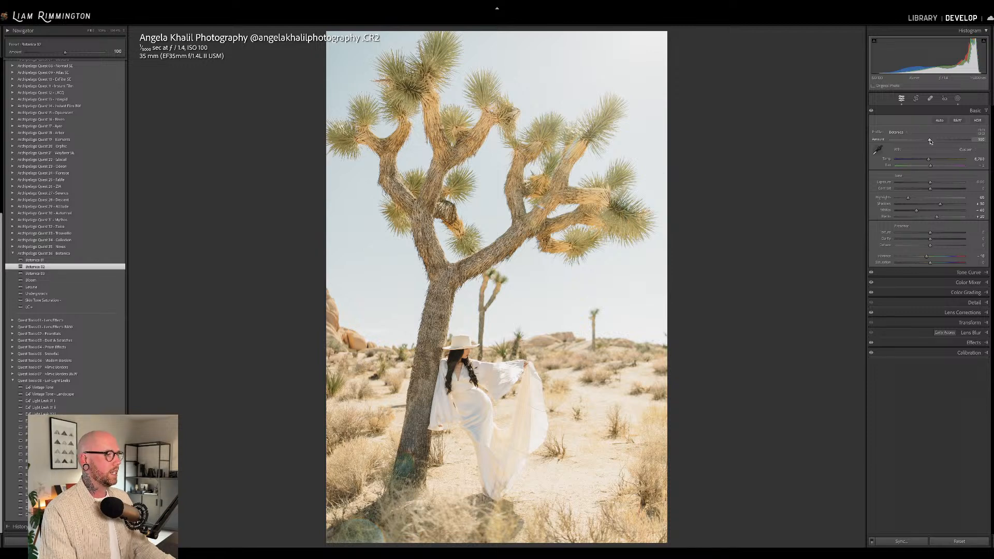
left_click_drag(930, 141, 875, 147)
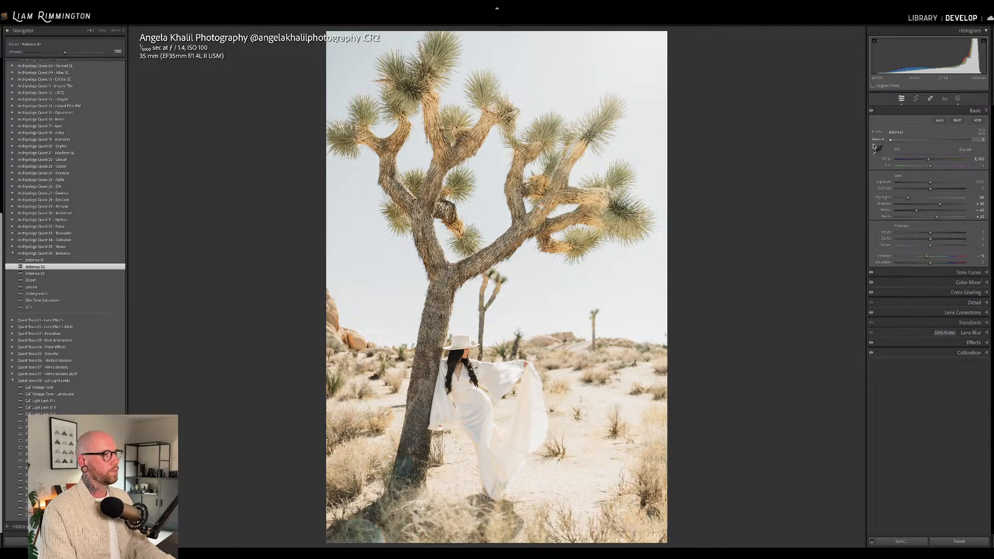
left_click_drag(873, 147, 968, 140)
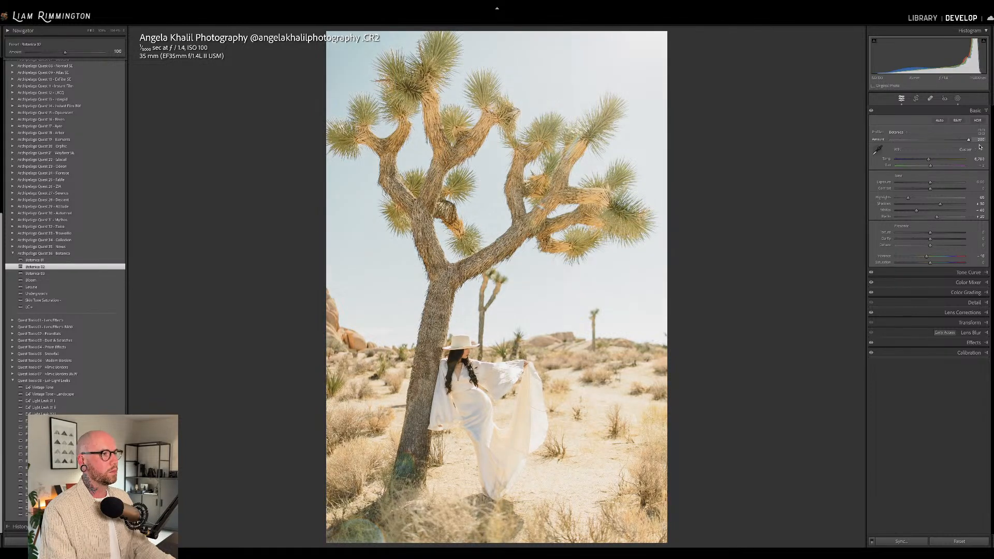
mouse_move(951, 147)
left_mouse_down()
mouse_move(869, 150)
mouse_move(968, 140)
left_mouse_up()
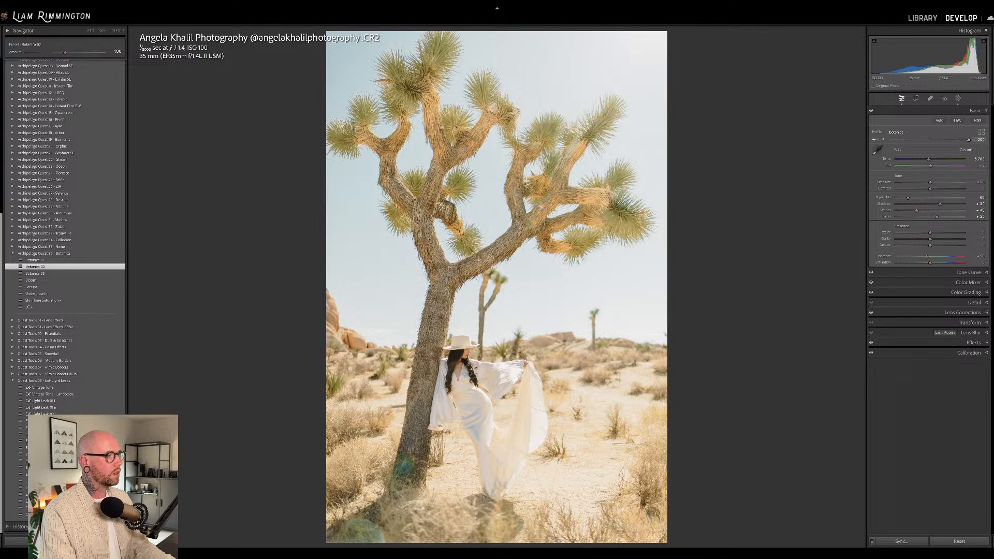
left_click_drag(969, 140, 882, 141)
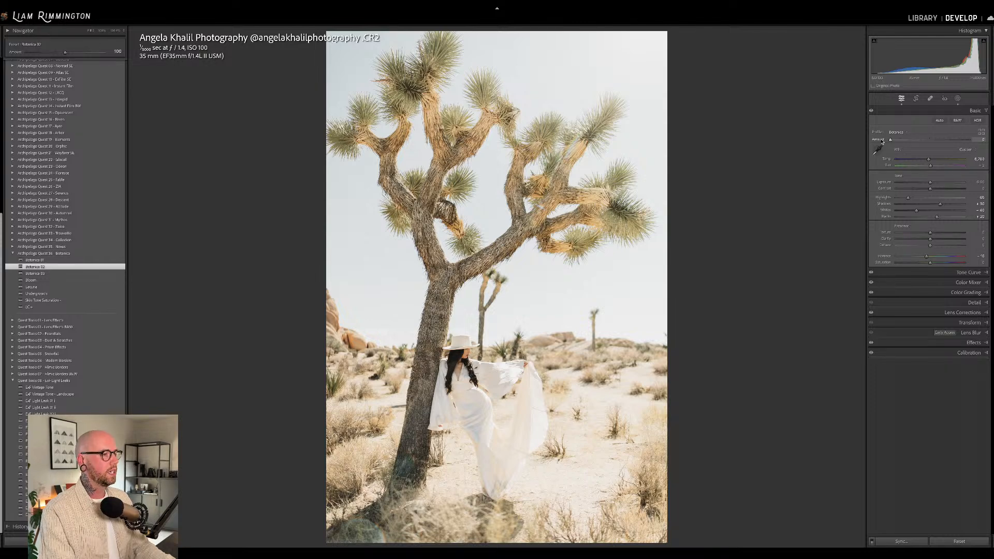
left_click_drag(937, 147, 968, 146)
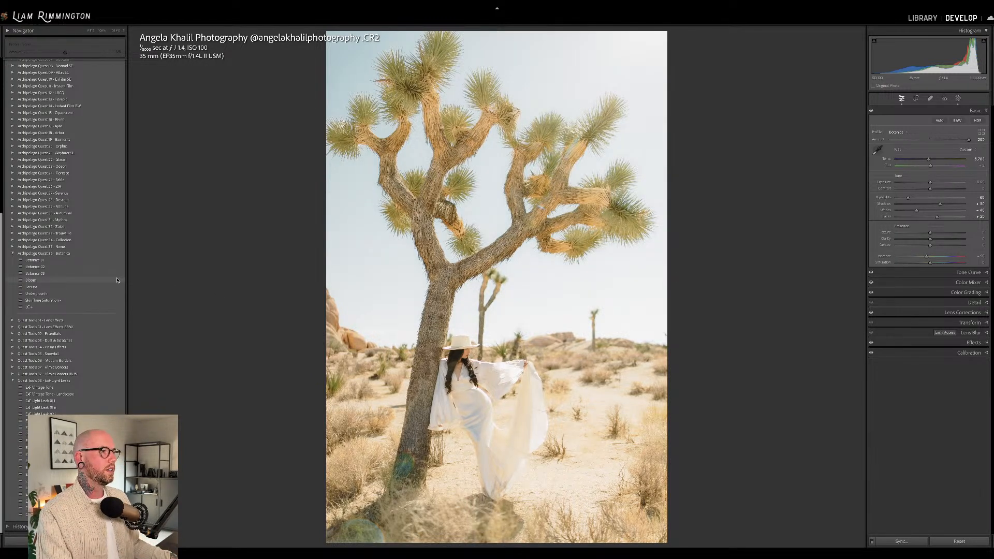
Add the Bloom and Lacuna presets to the Joshua tree portrait, each at an amount of 52
left_click(117, 280)
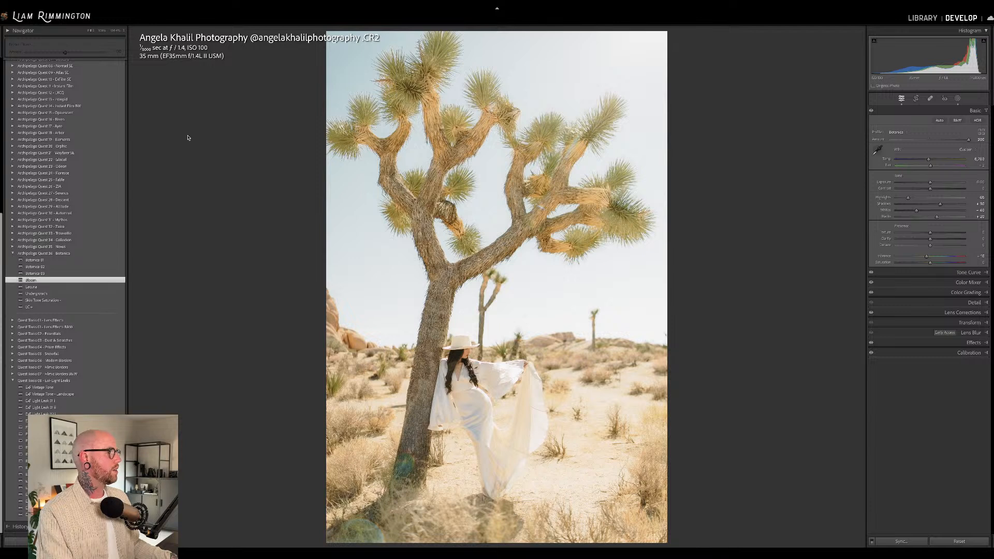
mouse_move(64, 53)
left_mouse_down()
mouse_move(134, 62)
mouse_move(22, 60)
mouse_move(80, 68)
mouse_move(57, 67)
mouse_move(72, 58)
left_mouse_up()
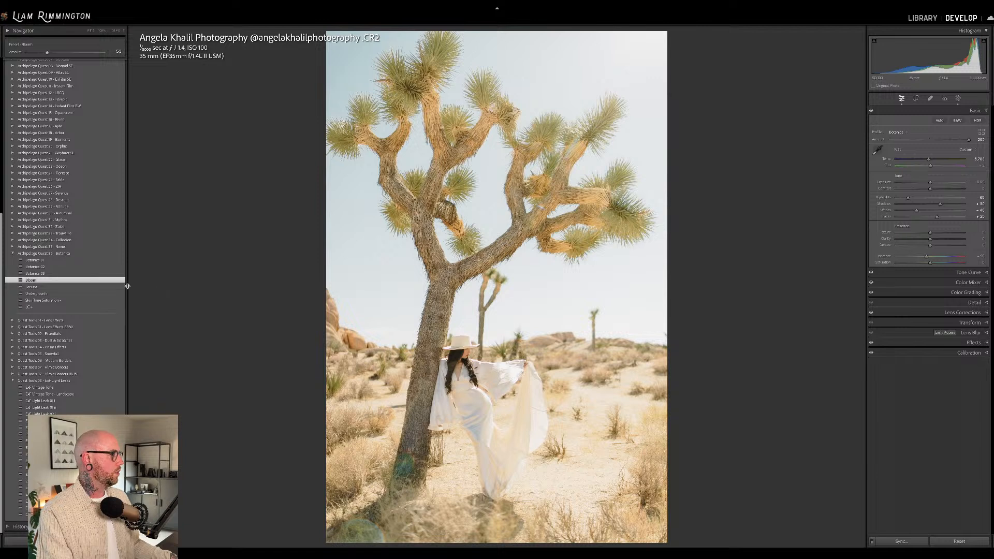
key("Down")
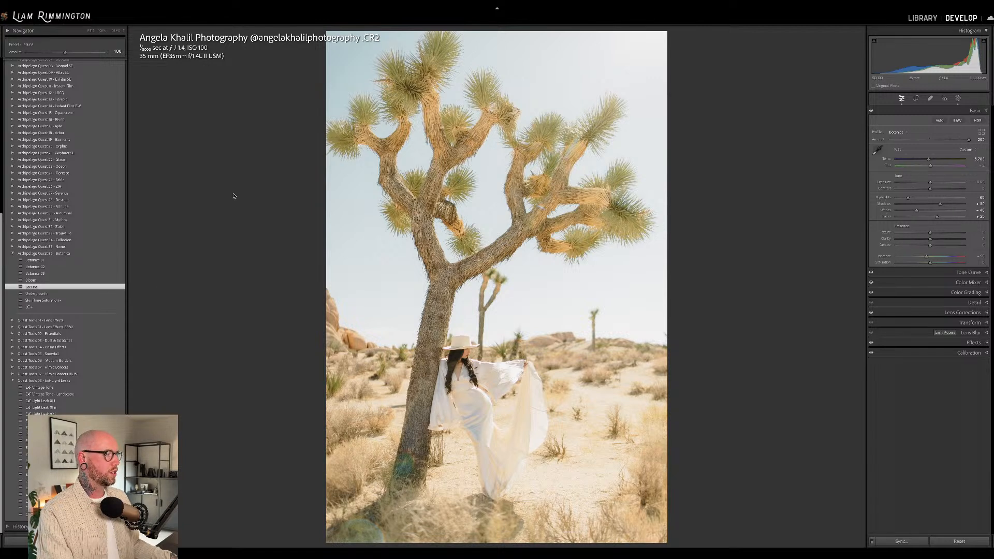
left_click_drag(65, 53, 47, 53)
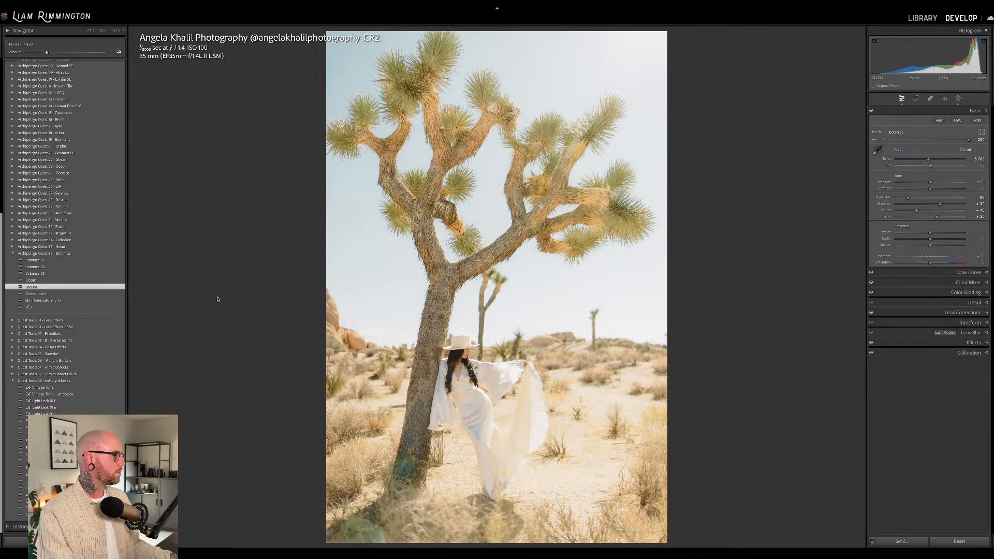
Add the Undergrowth preset at a slightly reduced amount to the Joshua tree portrait and compare the result with the original
left_click(109, 294)
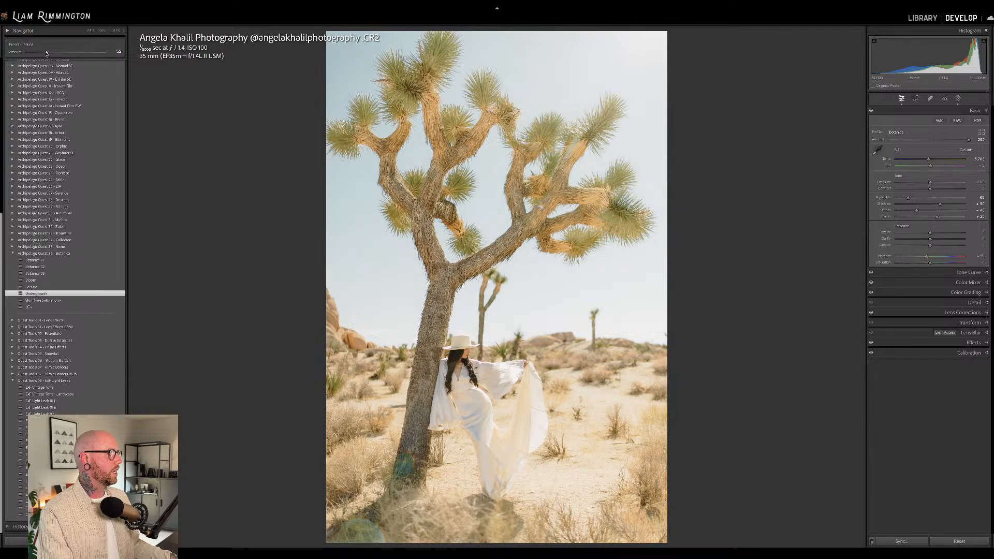
mouse_move(46, 52)
left_mouse_down()
mouse_move(66, 53)
mouse_move(35, 55)
mouse_move(60, 54)
left_mouse_up()
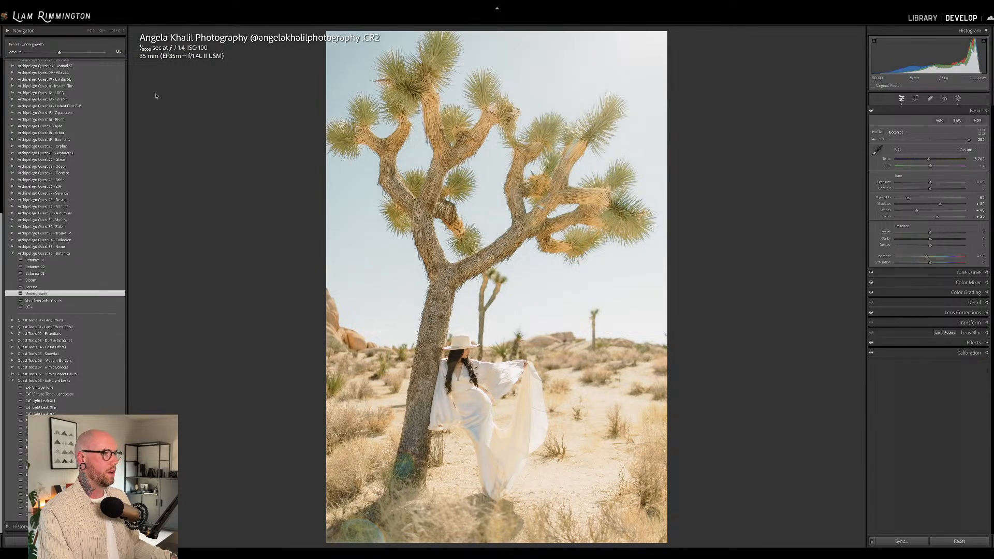
key("backslash")
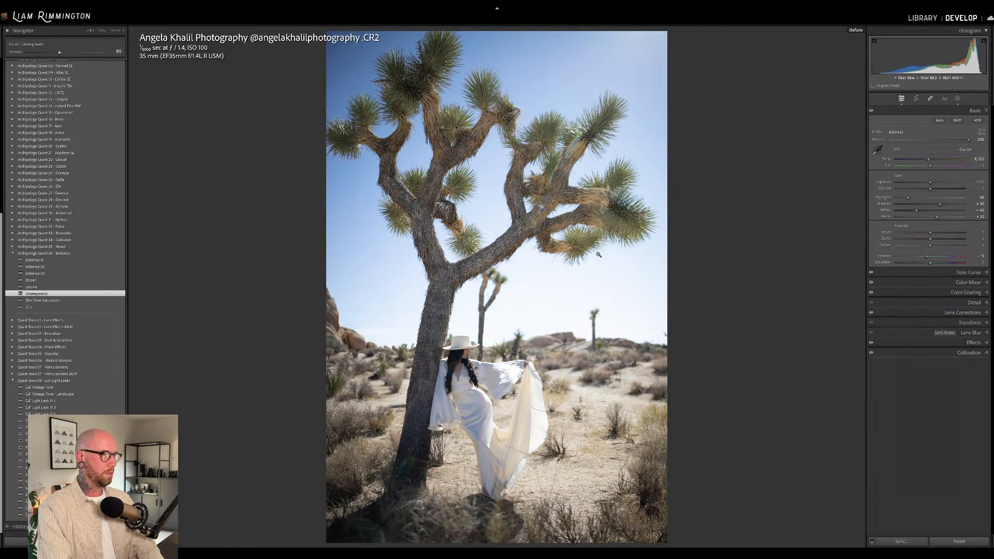
key("backslash")
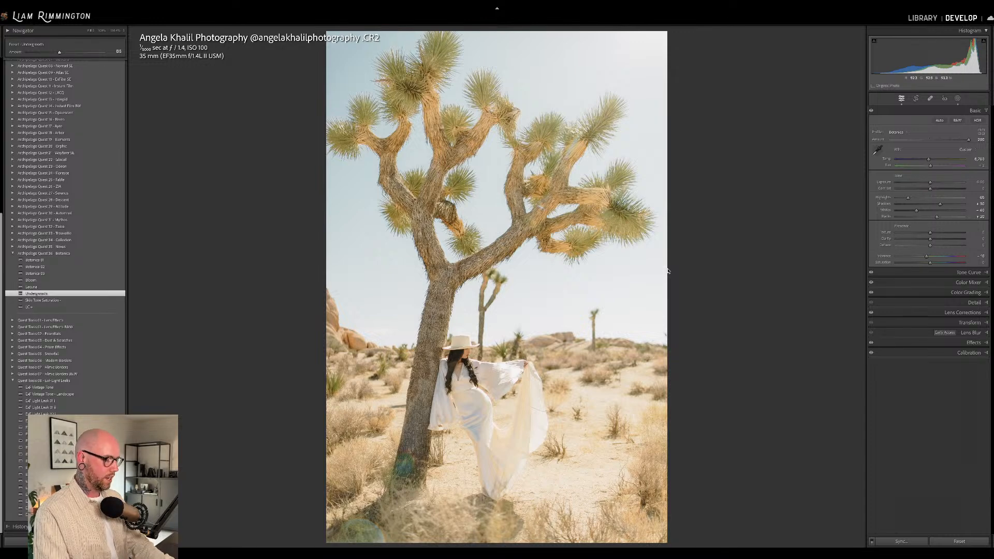
key("y")
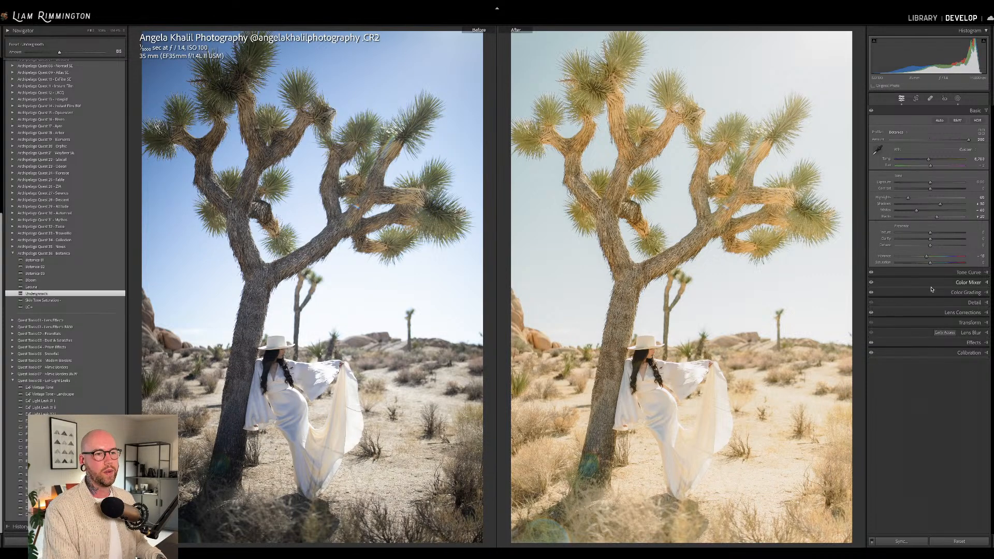
Try the lens profile's vignetting correction at 0 on the Joshua tree portrait and undo the change
left_click(962, 312)
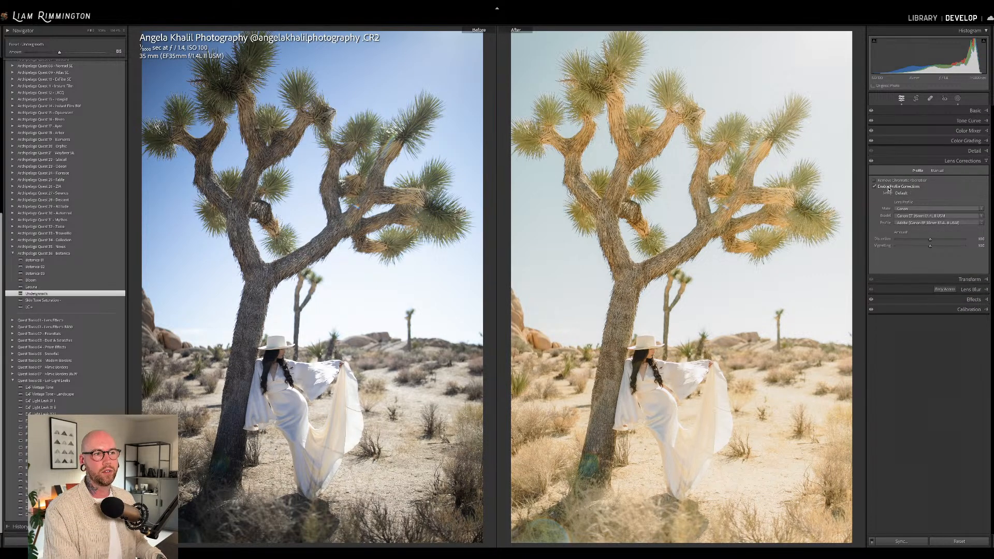
left_click_drag(930, 247, 885, 249)
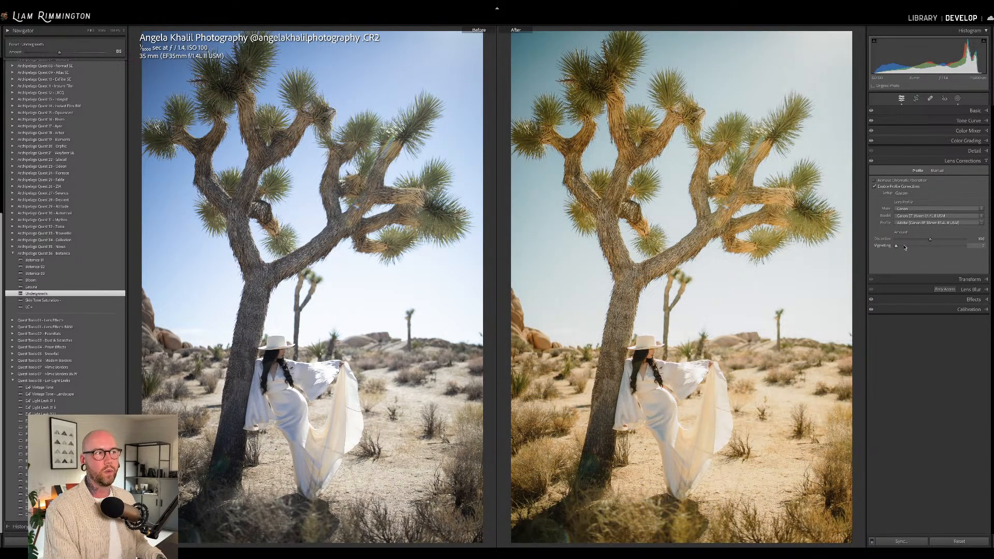
key("ctrl+z")
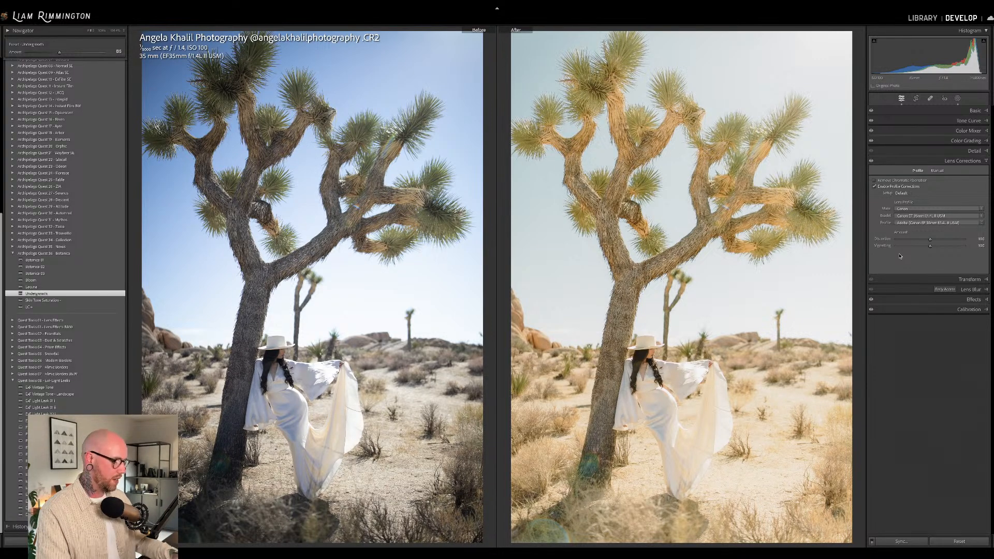
Leave the comparison, open the next greenhouse portrait, raise its exposure to about +1.1 and warm its temperature to about 7,750
key("y")
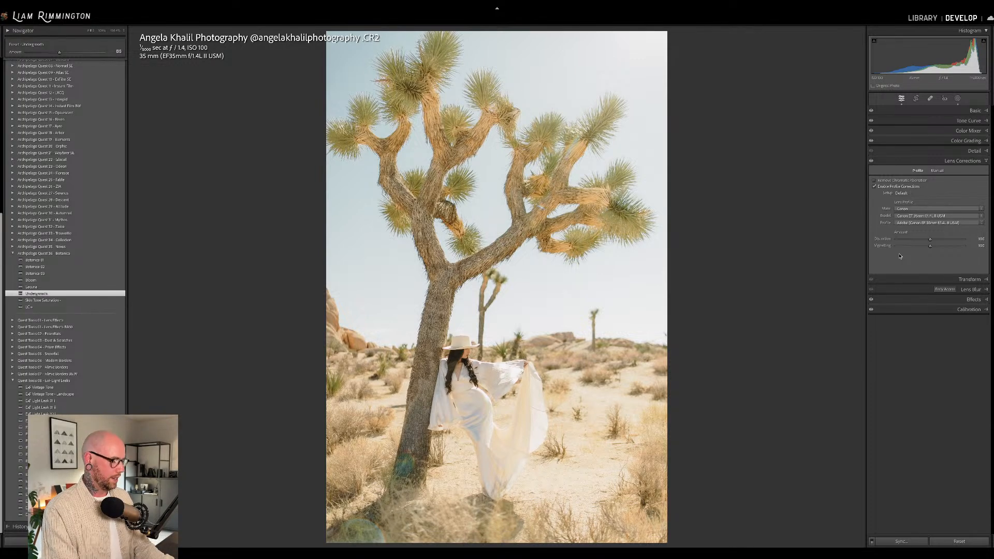
key("Right")
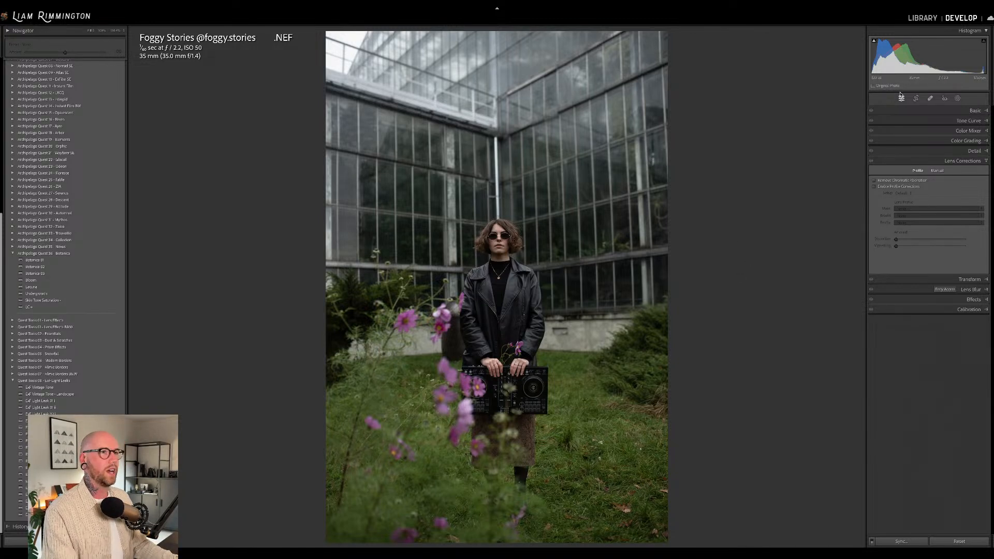
left_click_drag(935, 50, 962, 50)
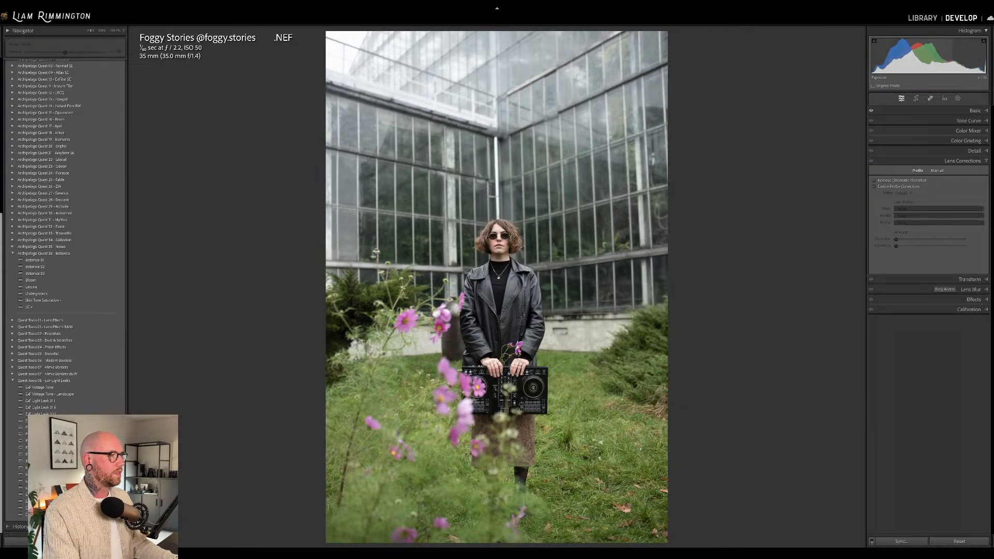
left_click(974, 110)
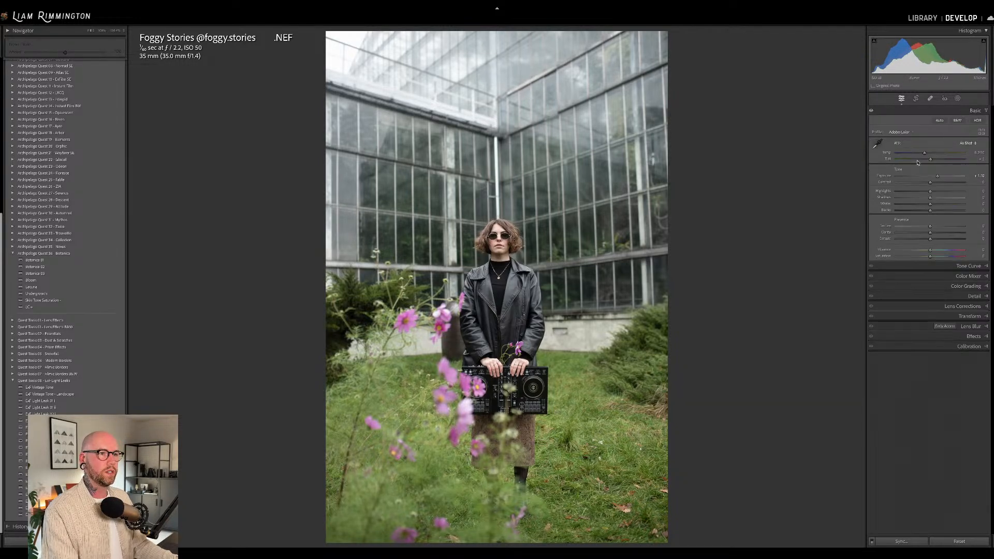
left_click_drag(924, 153, 935, 154)
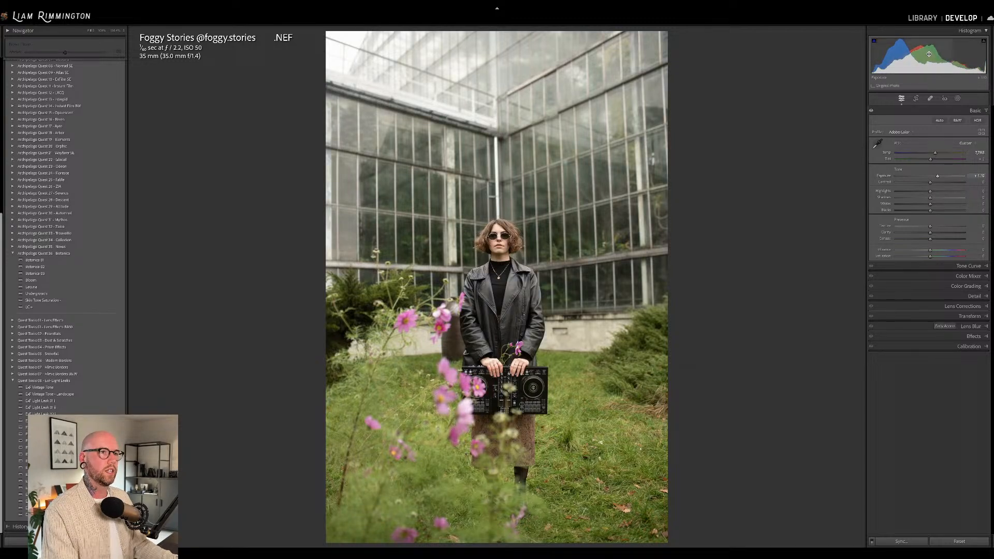
left_click_drag(938, 176, 937, 176)
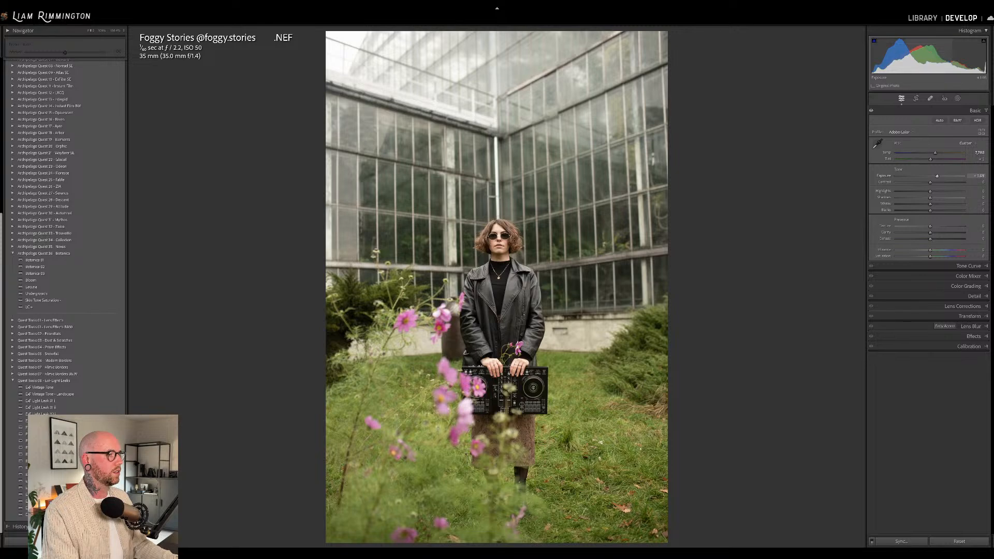
Apply the LC+ preset to the greenhouse portrait and lower the lens vignetting correction to about 57
left_click(115, 308)
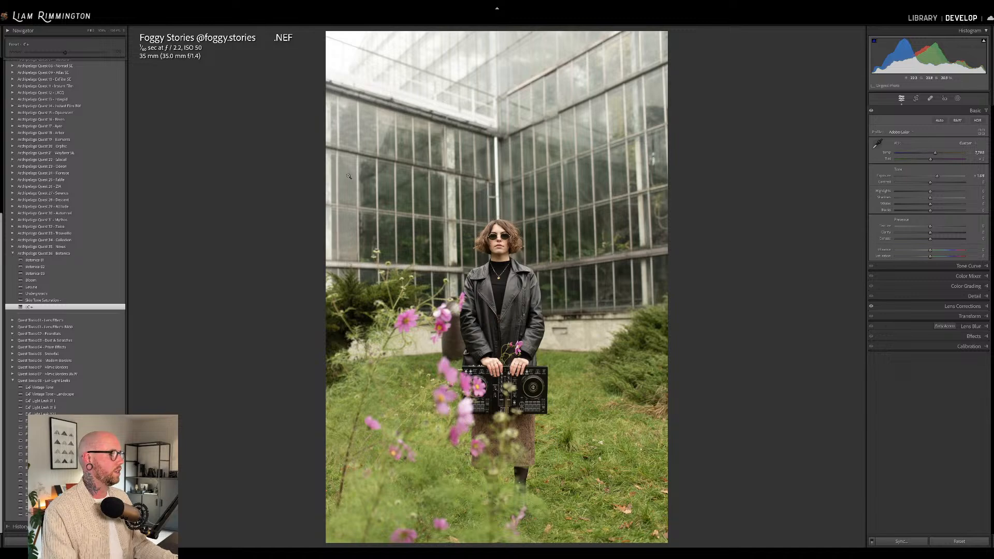
left_click(960, 306)
left_click_drag(927, 247, 917, 247)
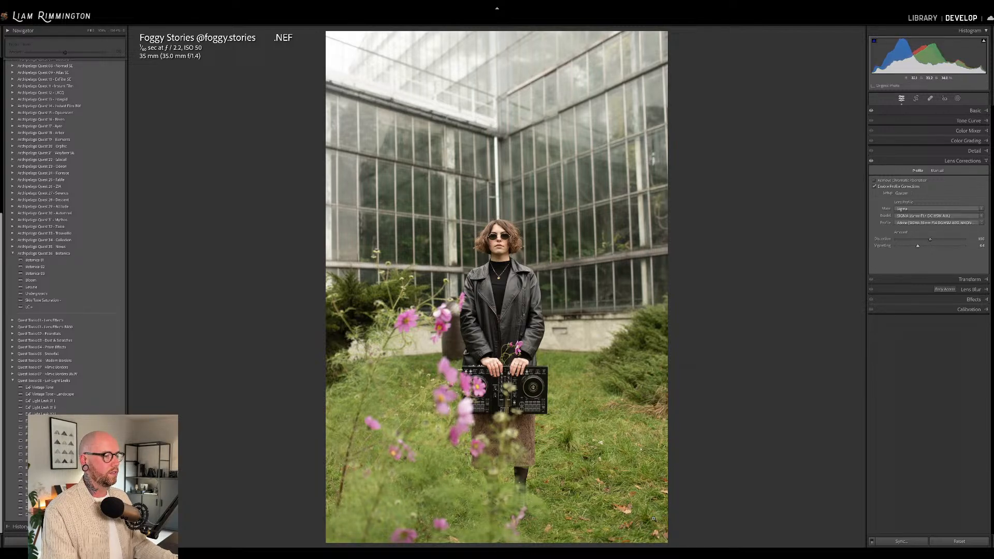
left_click_drag(918, 247, 914, 247)
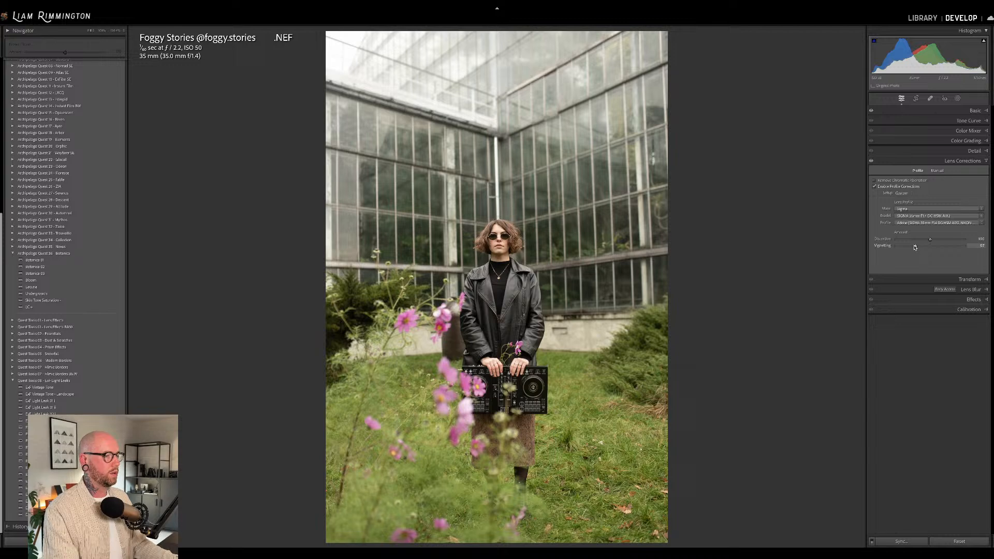
left_click(975, 110)
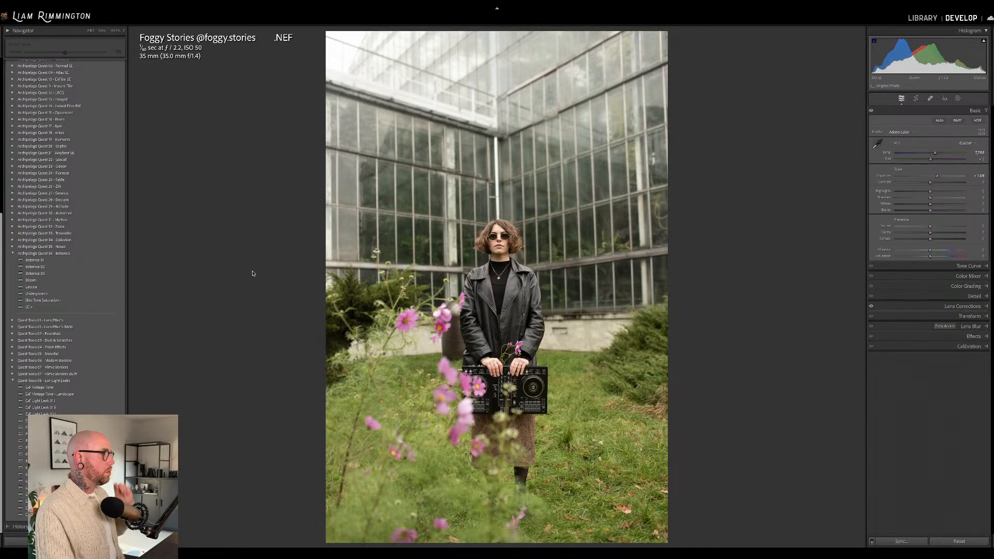
Apply the black-and-white Botanica 03 preset to the greenhouse portrait and set its profile amount to about 51, testing weaker strengths
left_click(113, 274)
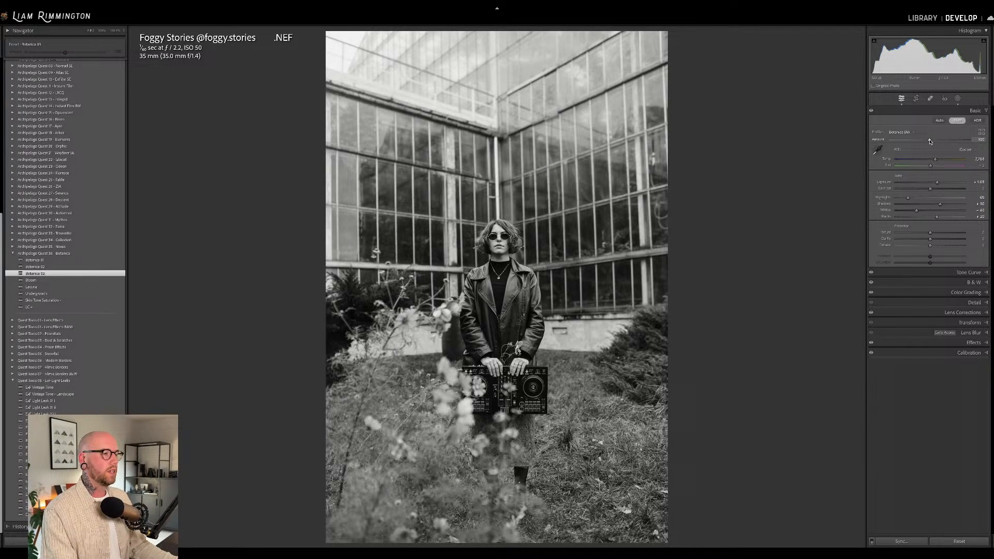
left_click_drag(911, 144, 878, 147)
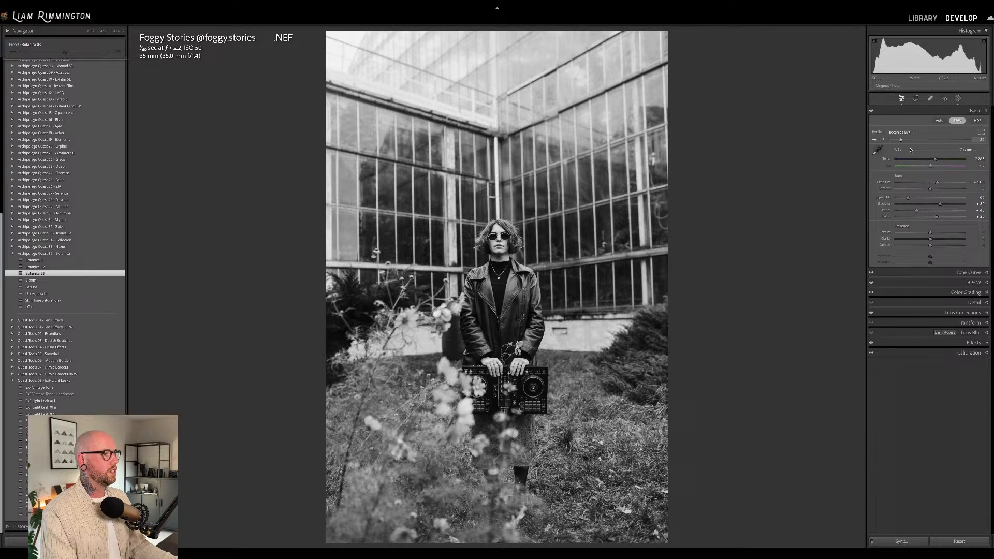
mouse_move(911, 150)
left_mouse_down()
mouse_move(971, 147)
mouse_move(868, 151)
mouse_move(973, 149)
mouse_move(872, 148)
mouse_move(931, 143)
mouse_move(912, 144)
left_mouse_up()
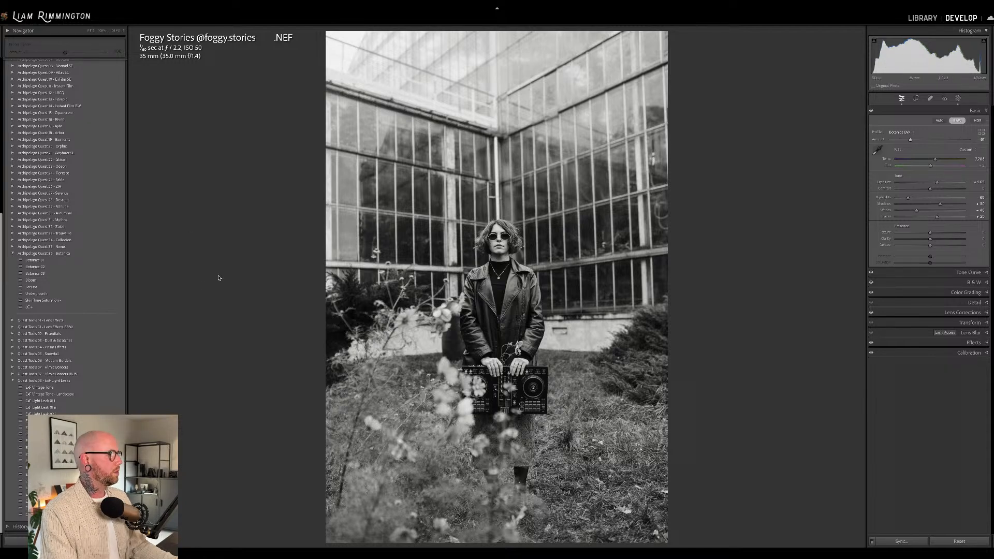
Add the Bloom preset at an amount of 90 to the greenhouse portrait and check it against the original
left_click(106, 281)
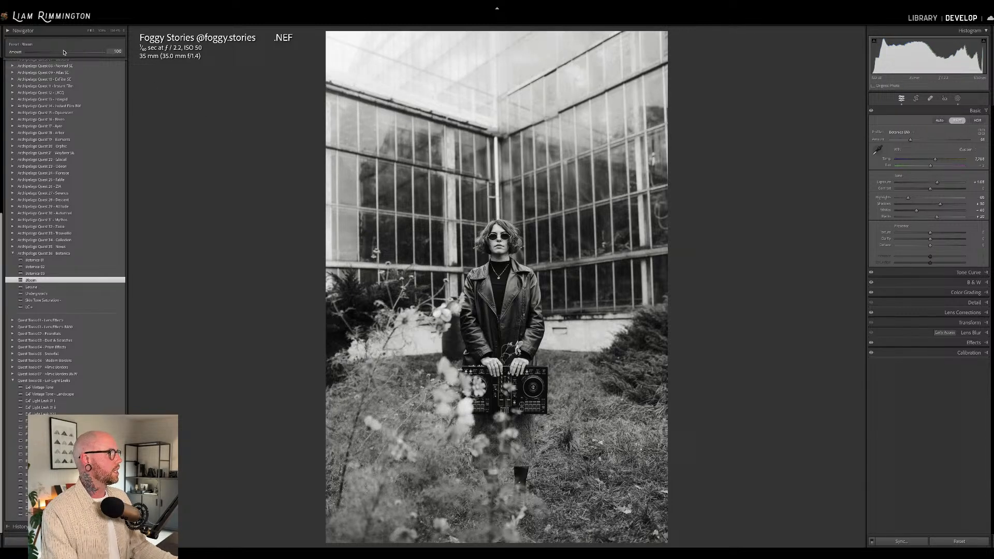
left_click_drag(65, 52, 64, 74)
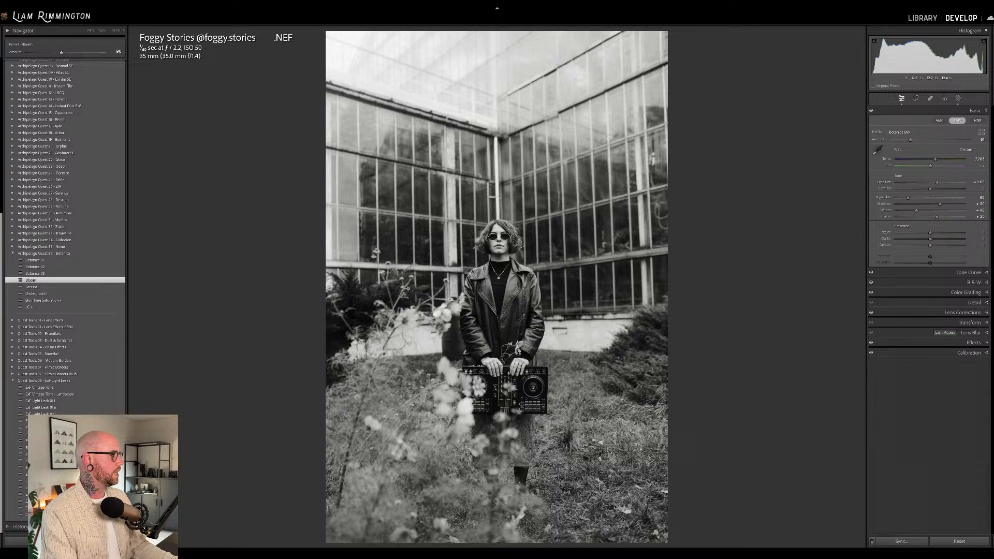
key("backslash")
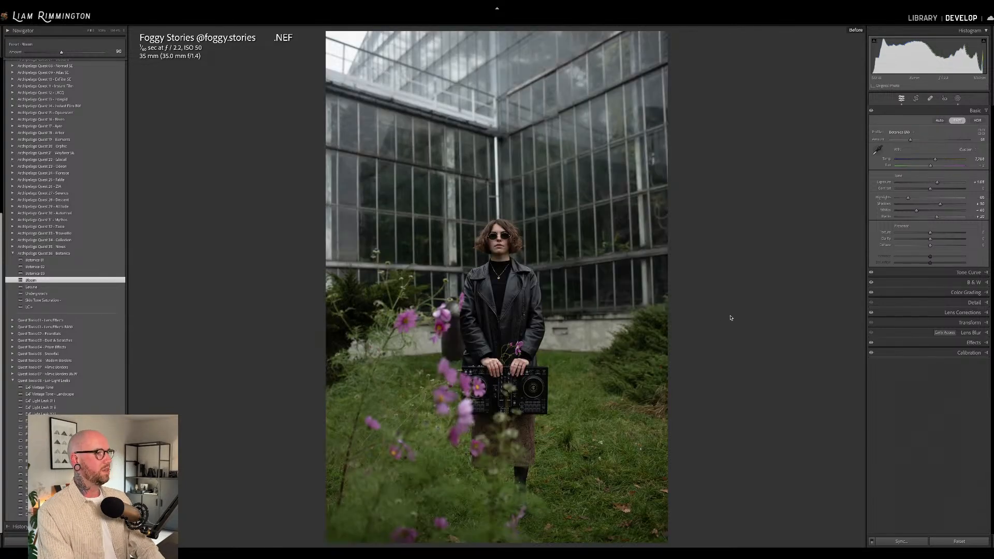
key("backslash")
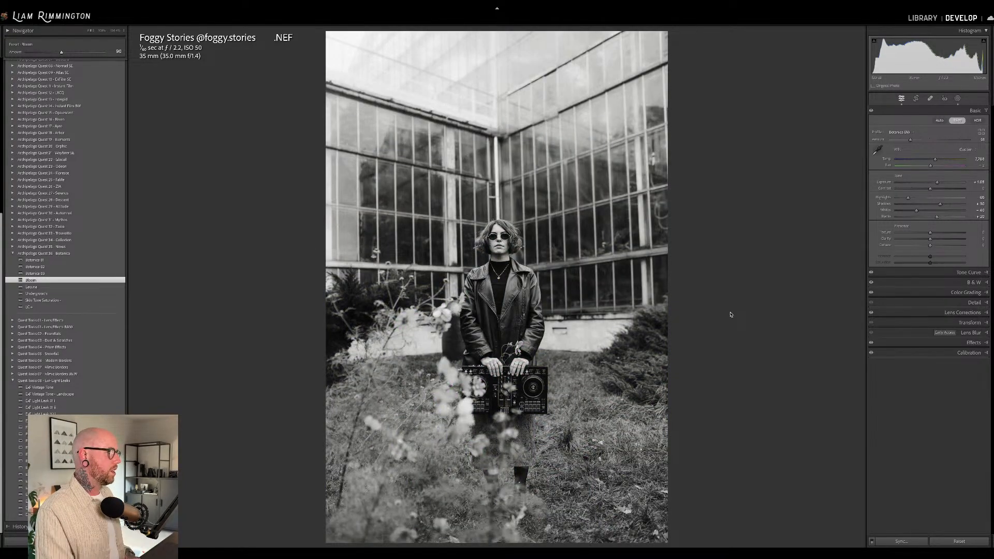
Compare the greenhouse portrait side by side with its original and look through the Archipelago Quest 35 and 34 preset packs
key("y")
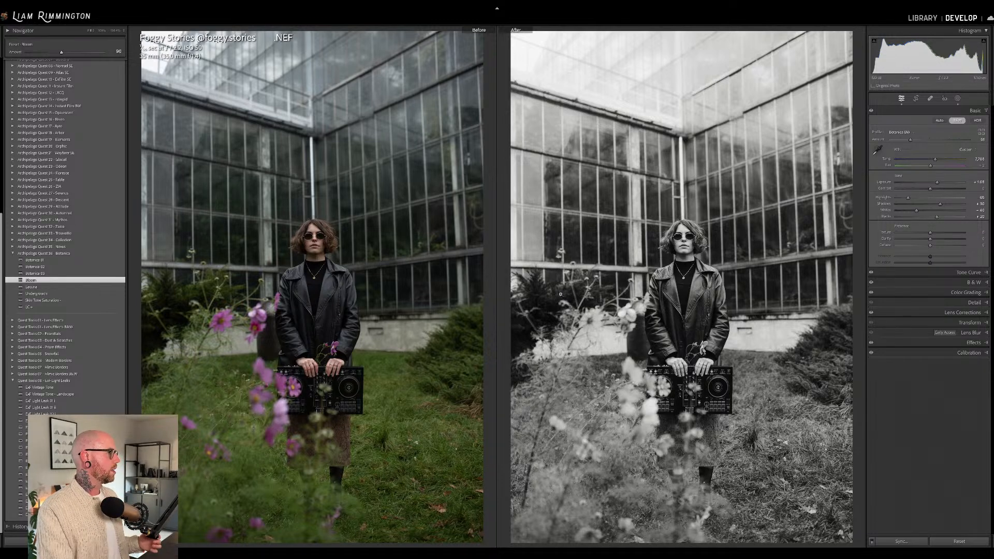
left_click(12, 247)
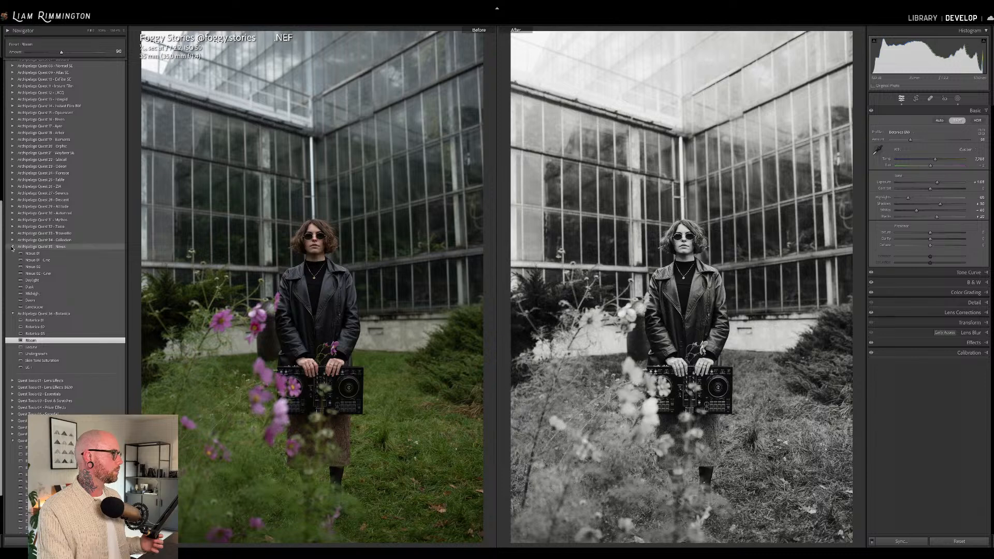
left_click(13, 247)
left_click(12, 240)
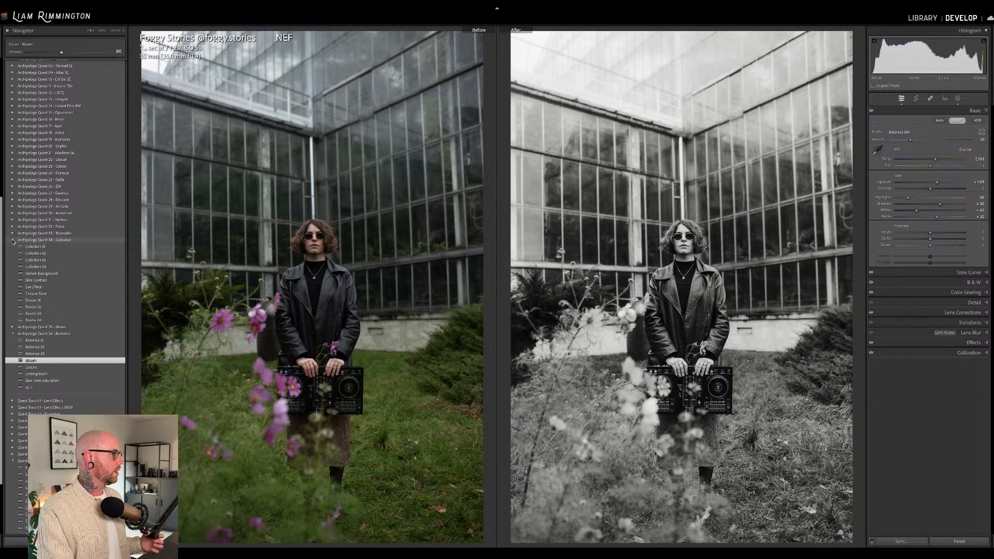
left_click(13, 240)
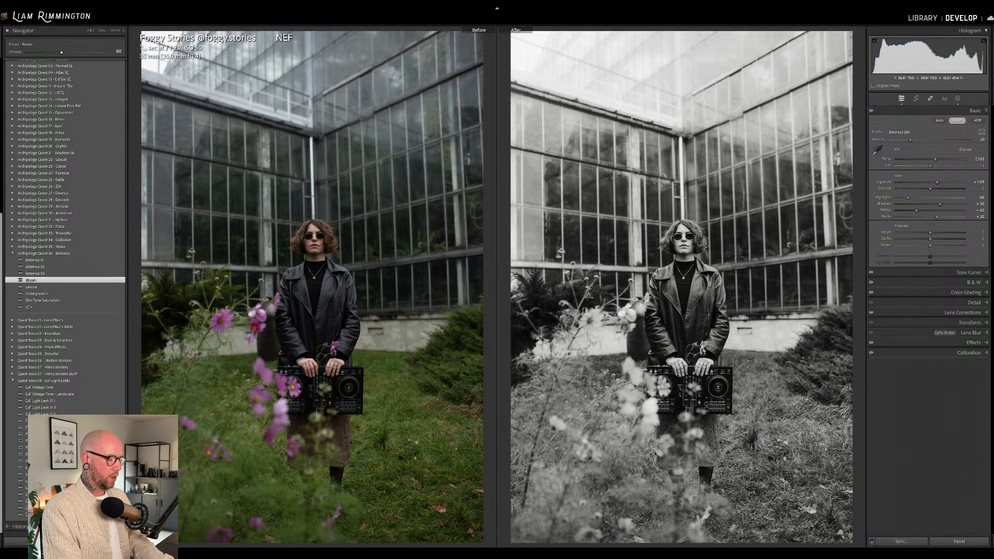
Return to the photo grid and open the seventh photo, the red-haired woman among blossoms, for developing
key("g")
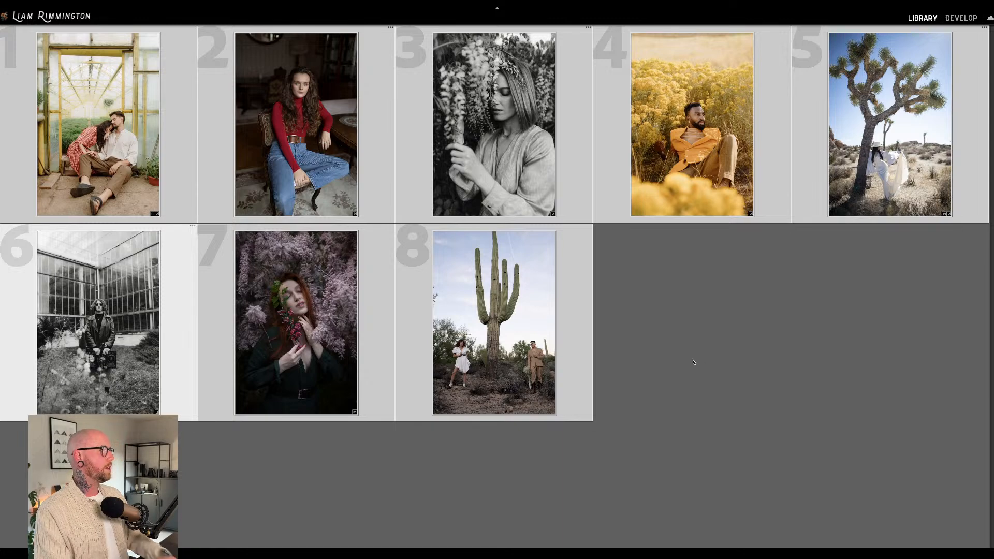
left_click(316, 357)
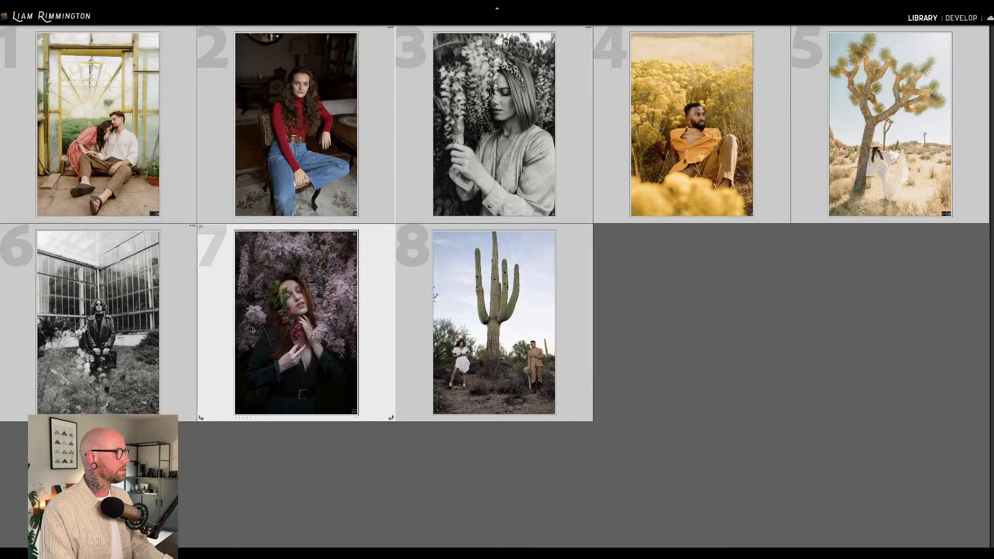
key("d")
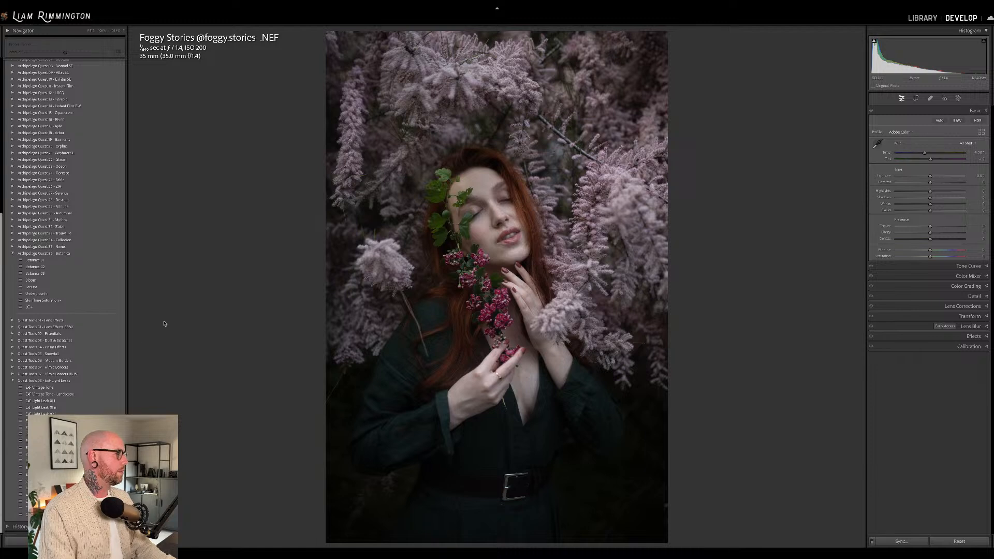
Apply the LC+ preset to the red-haired woman's portrait, raise exposure to +0.22, warm the temperature and shift the tint towards magenta
left_click(111, 307)
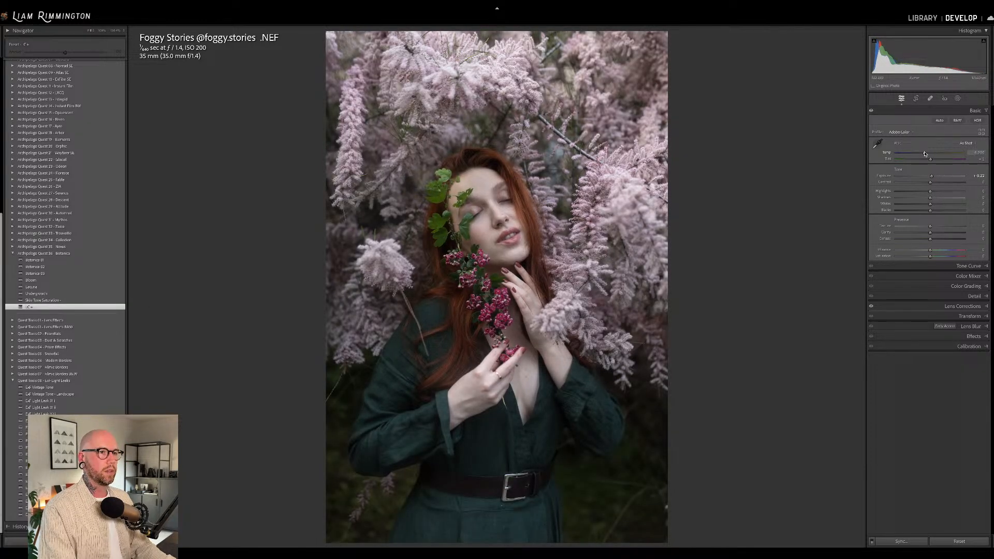
left_click_drag(935, 154, 932, 154)
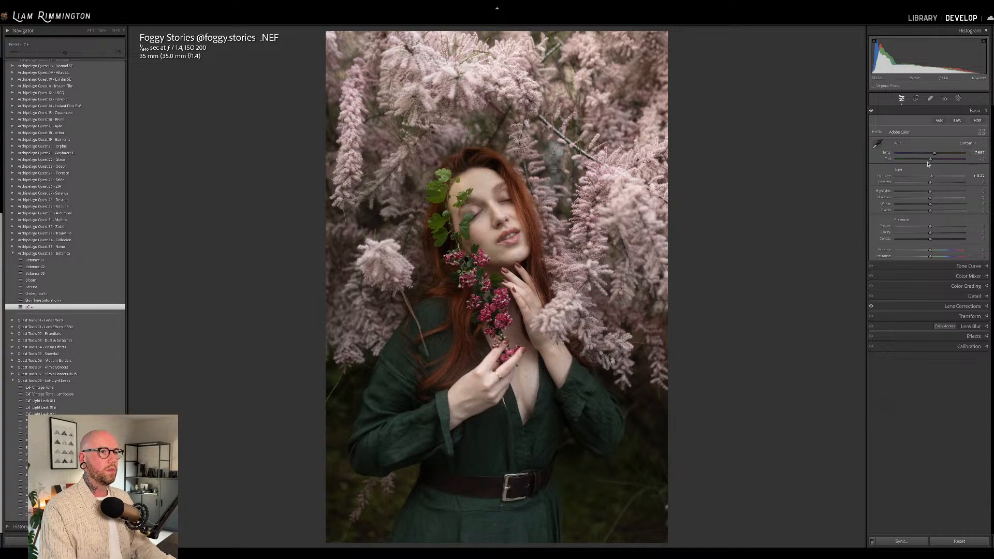
left_click_drag(930, 159, 937, 156)
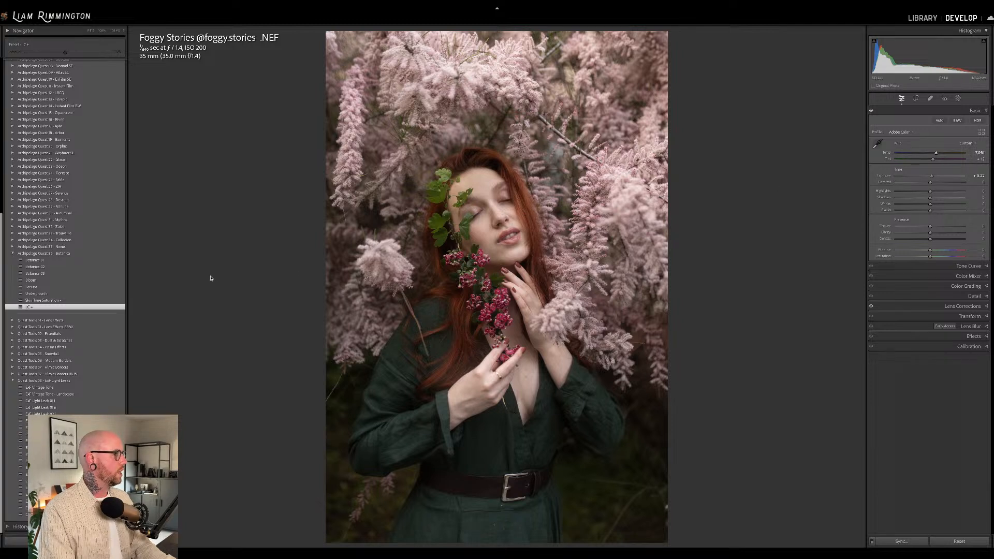
Apply the Botanica 01 preset to the red-haired woman's portrait, raise exposure slightly, set the profile amount to 200 and check it against the original
left_click(115, 261)
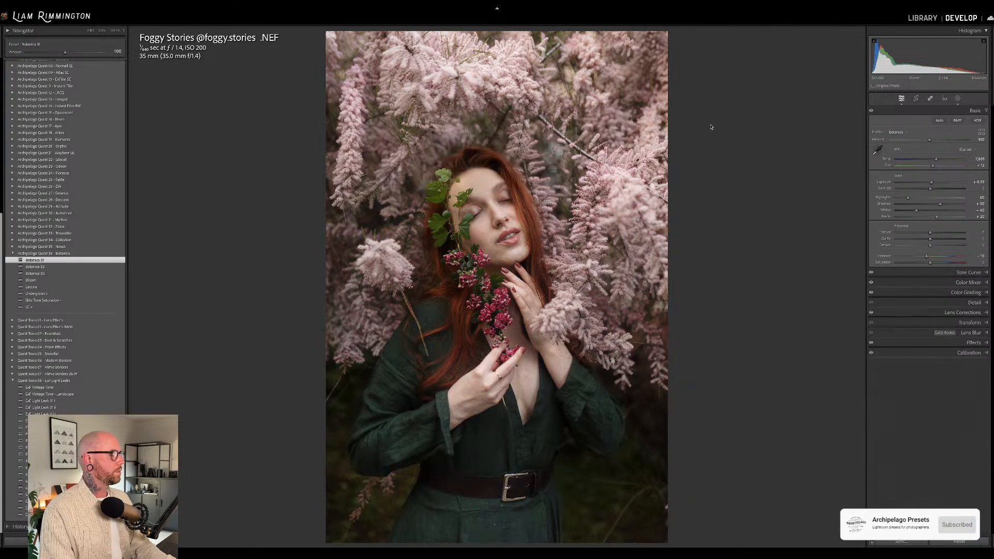
left_click_drag(928, 55, 934, 55)
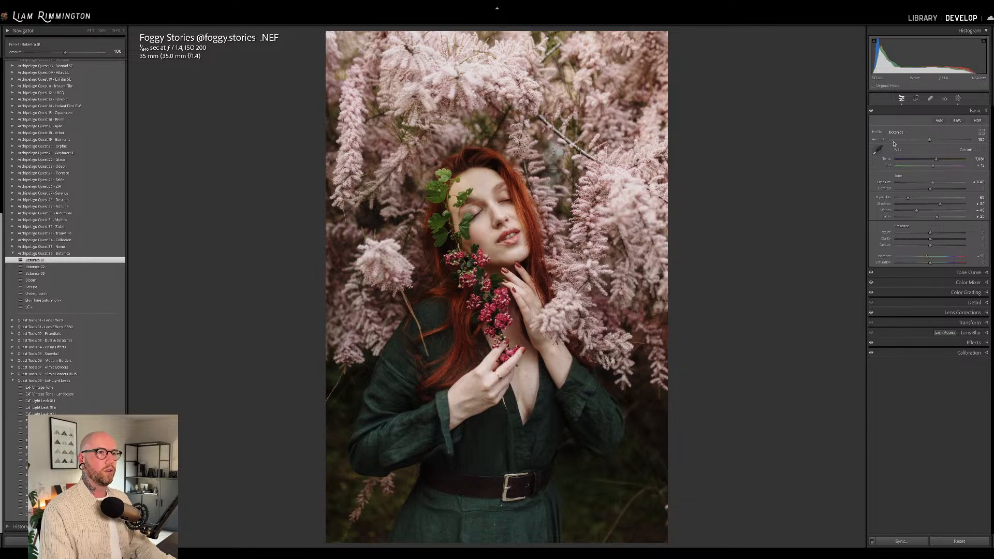
left_click_drag(929, 141, 982, 133)
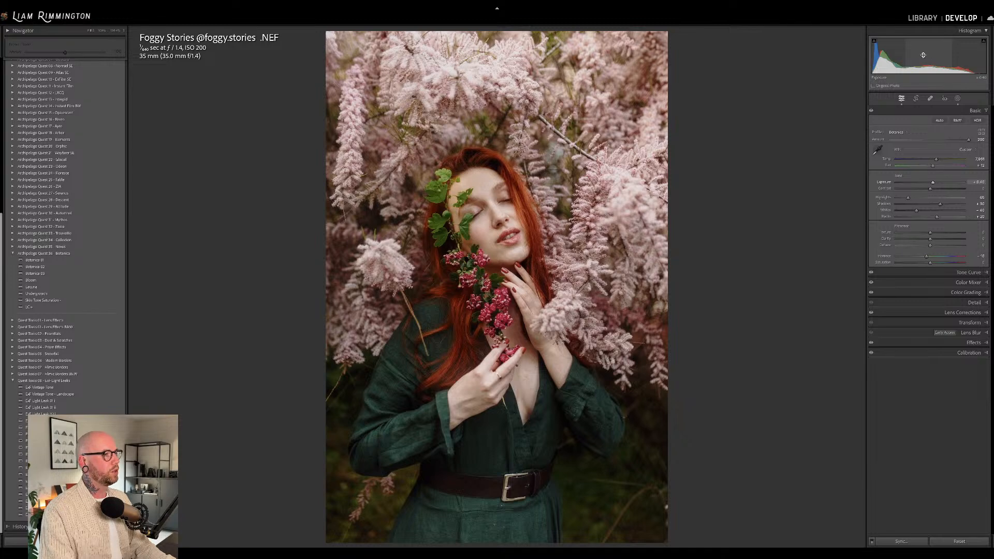
left_click_drag(923, 55, 927, 55)
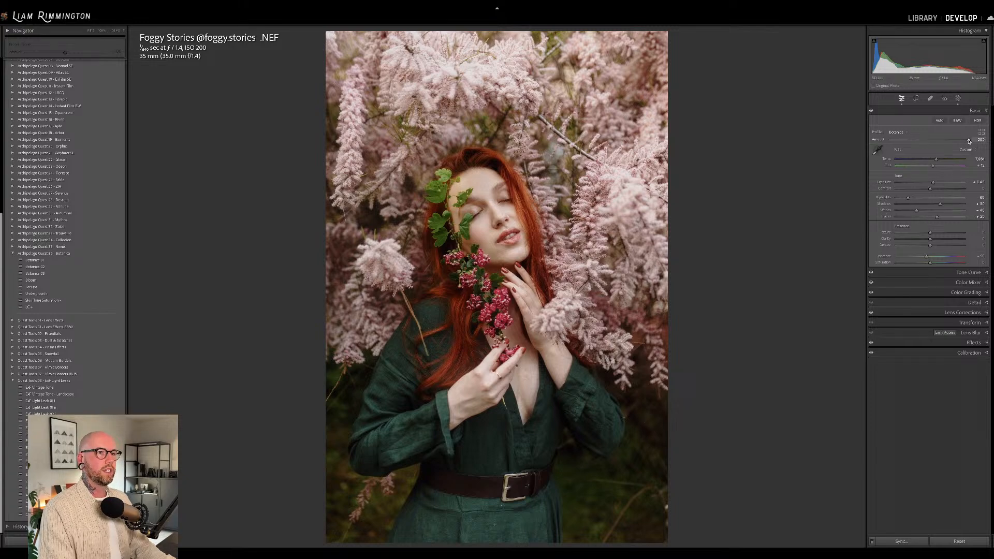
left_click_drag(983, 142, 874, 143)
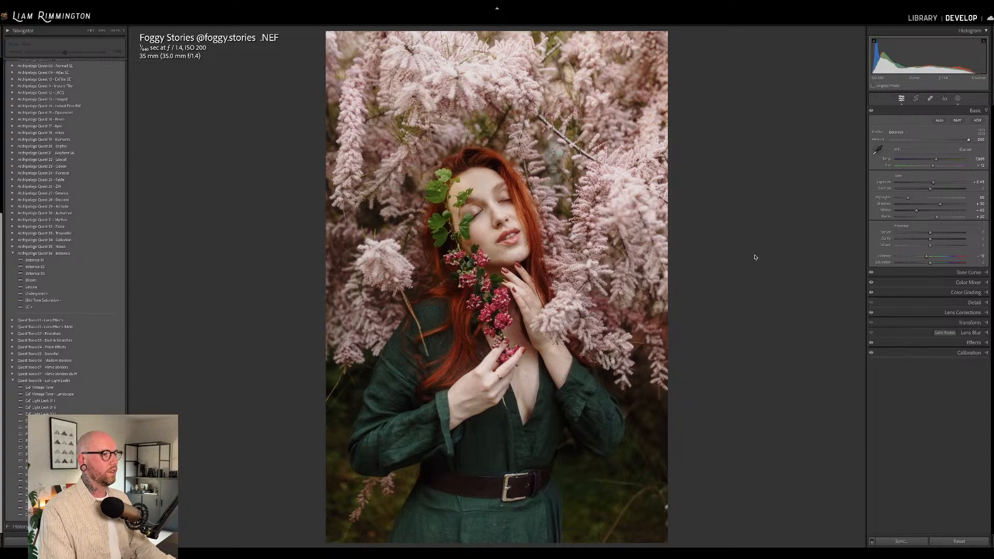
key("backslash")
key("backslash")
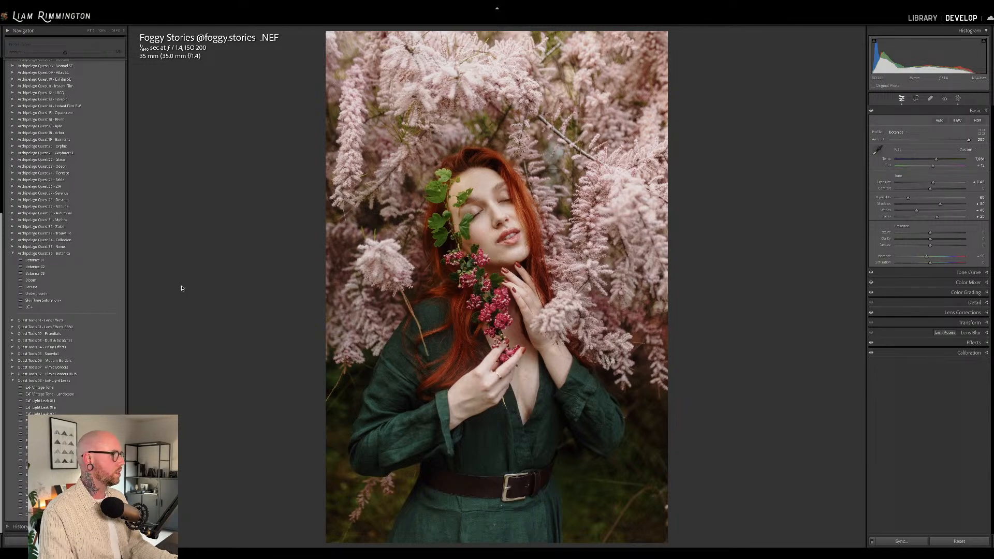
Add the Botanica pack preset listed directly after Bloom at an amount of 200 and check the portrait against its original
left_click(106, 288)
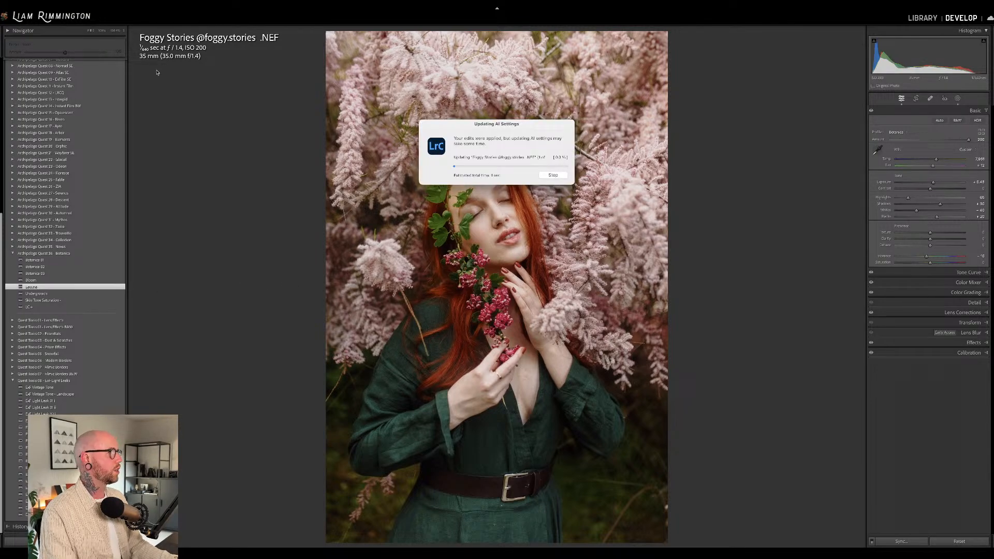
left_click_drag(115, 54, 136, 54)
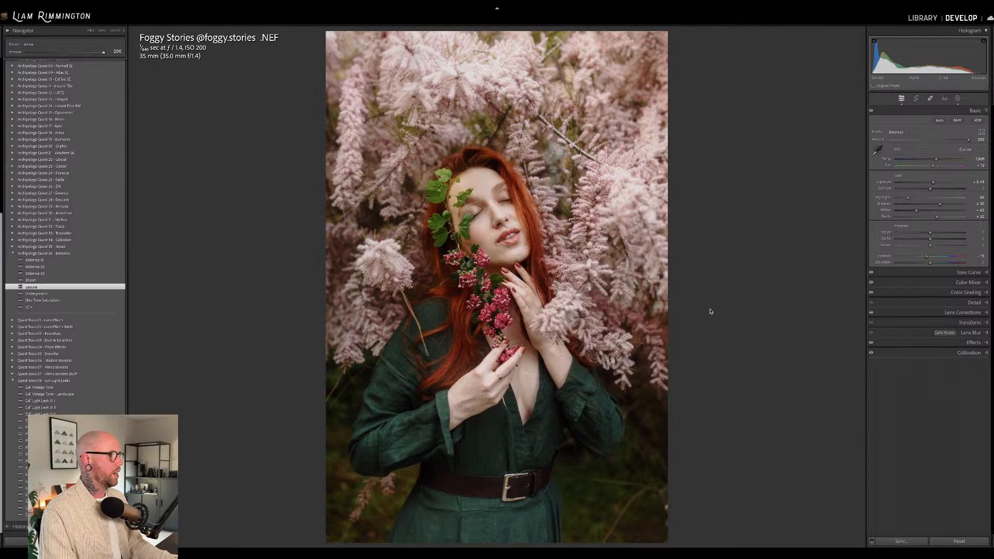
key("backslash")
key("backslash")
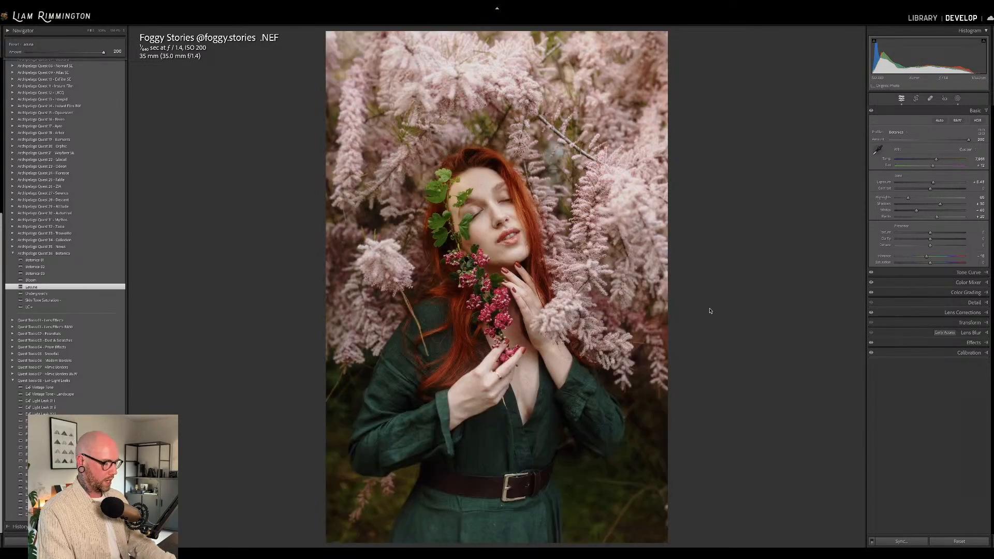
Compare the portrait with its original side by side, examining face, hands, flowers and blossoms up close, and by switching between before and after in full view
key("y")
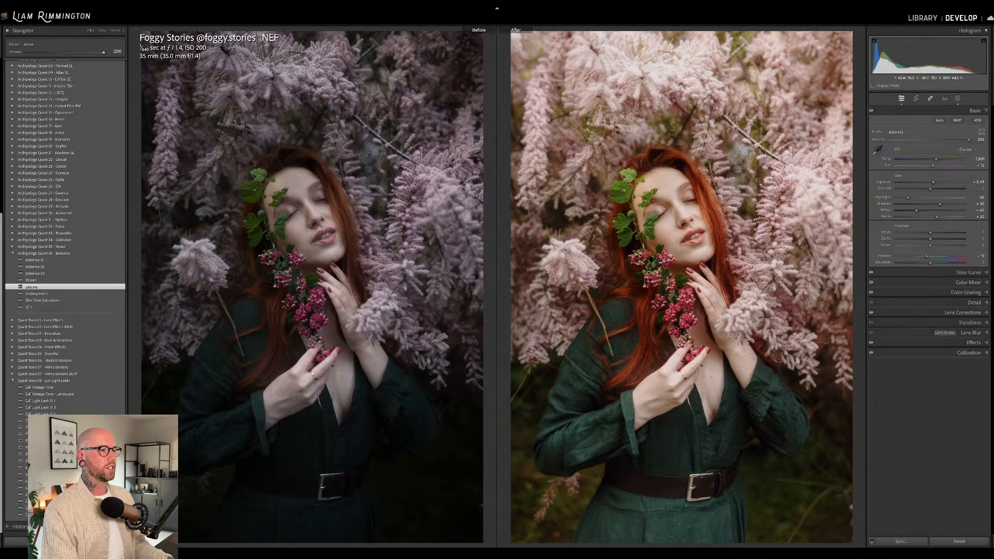
left_click(695, 300)
mouse_move(696, 299)
left_mouse_down()
mouse_move(698, 357)
mouse_move(672, 288)
mouse_move(683, 286)
left_mouse_up()
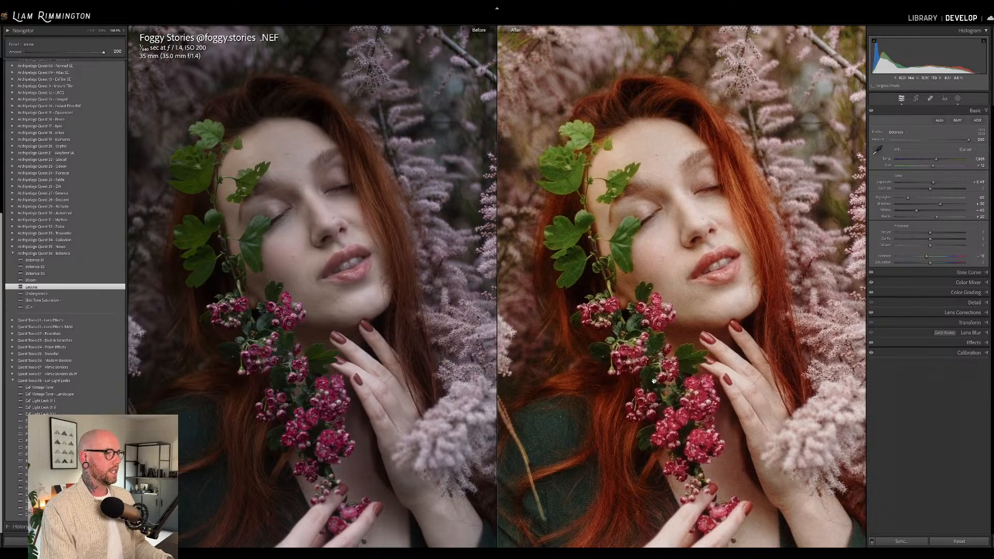
left_click_drag(654, 381, 626, 301)
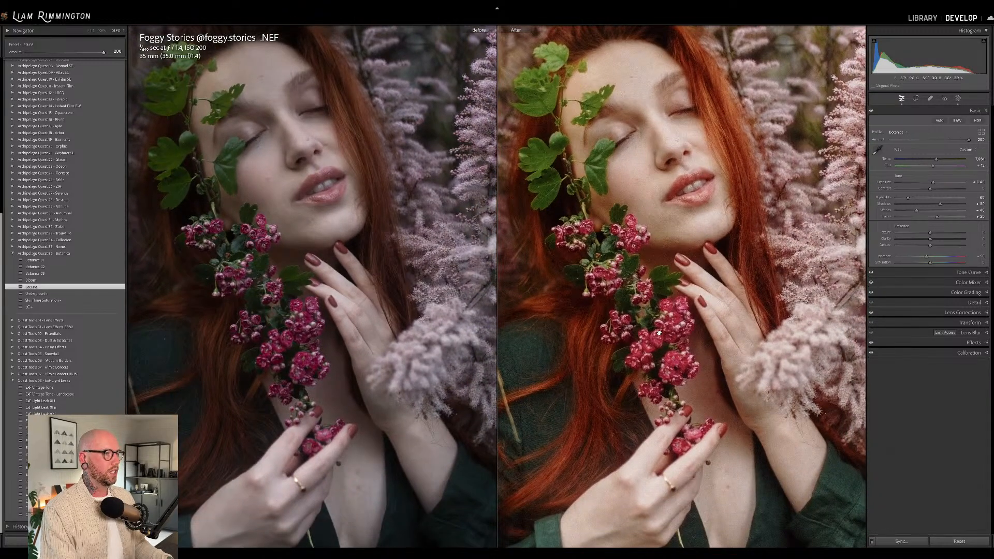
left_click_drag(692, 358, 593, 444)
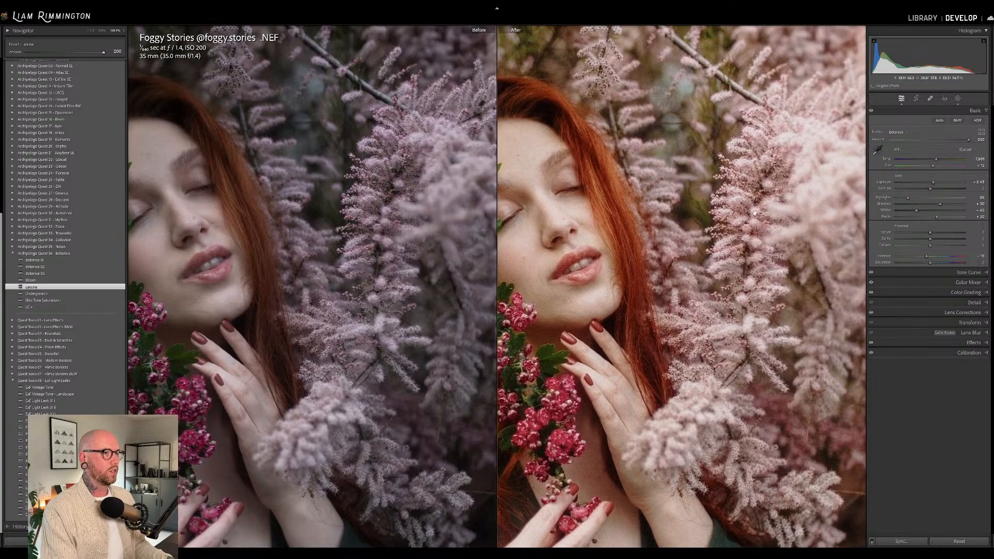
left_click_drag(733, 345, 823, 164)
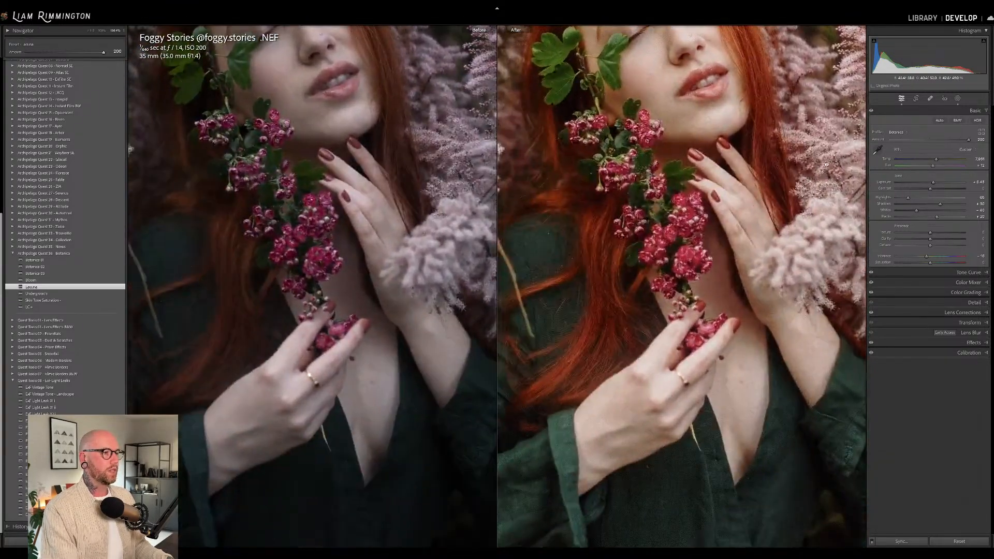
left_click(780, 243)
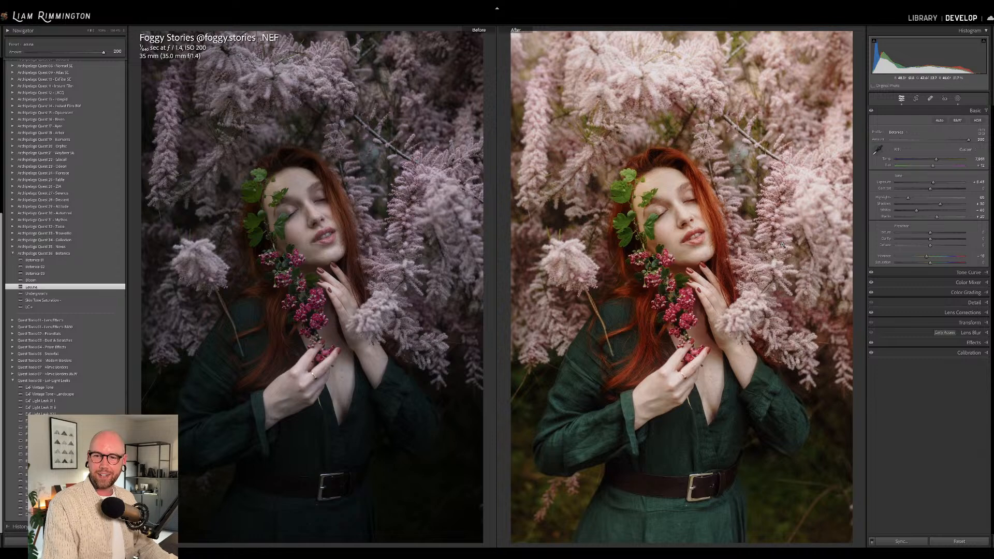
key("y")
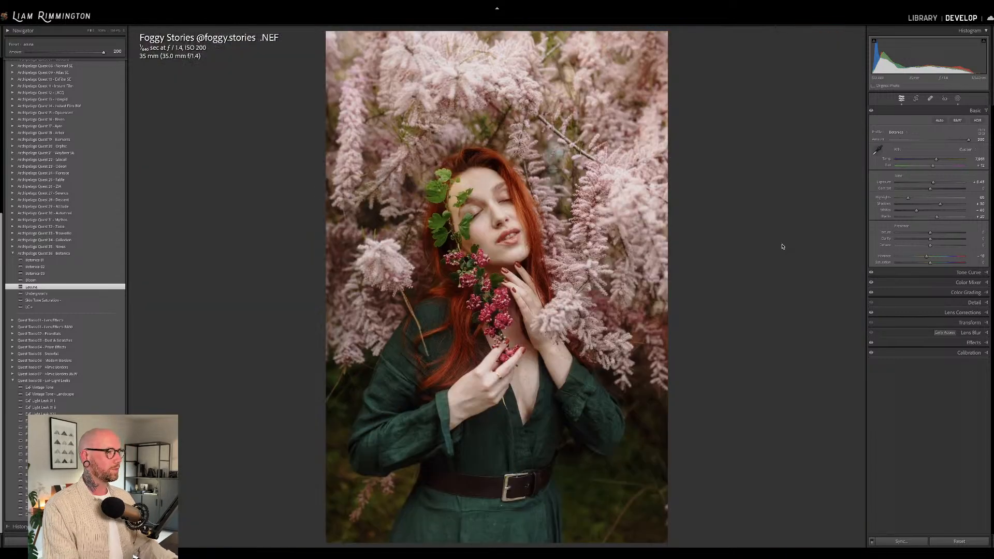
key("backslash")
key("backslash")
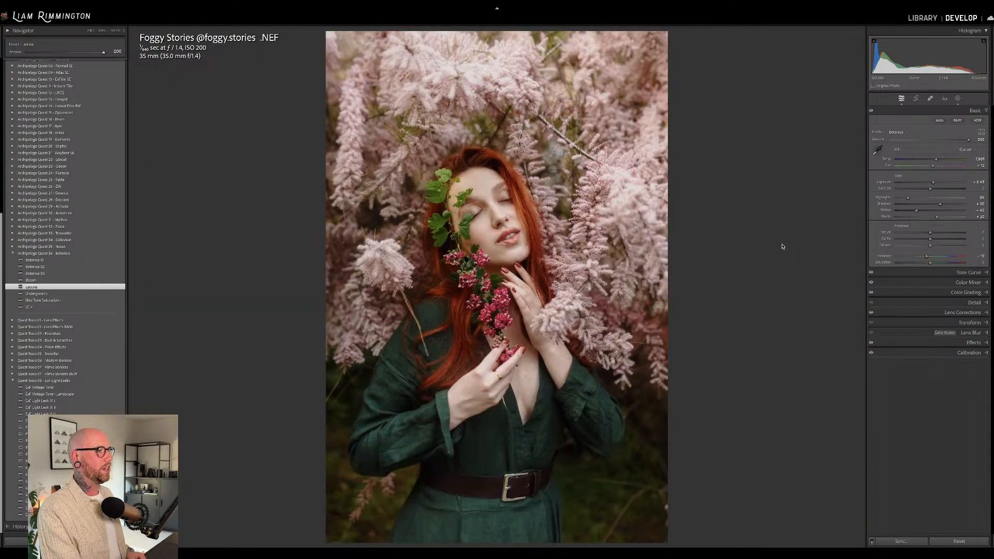
key("backslash")
key("backslash")
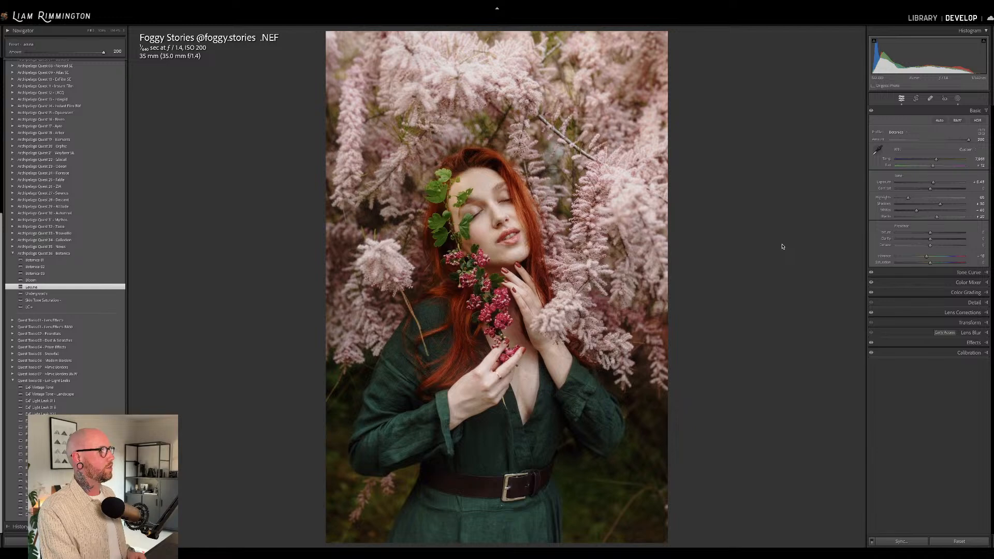
key("backslash")
key("backslash")
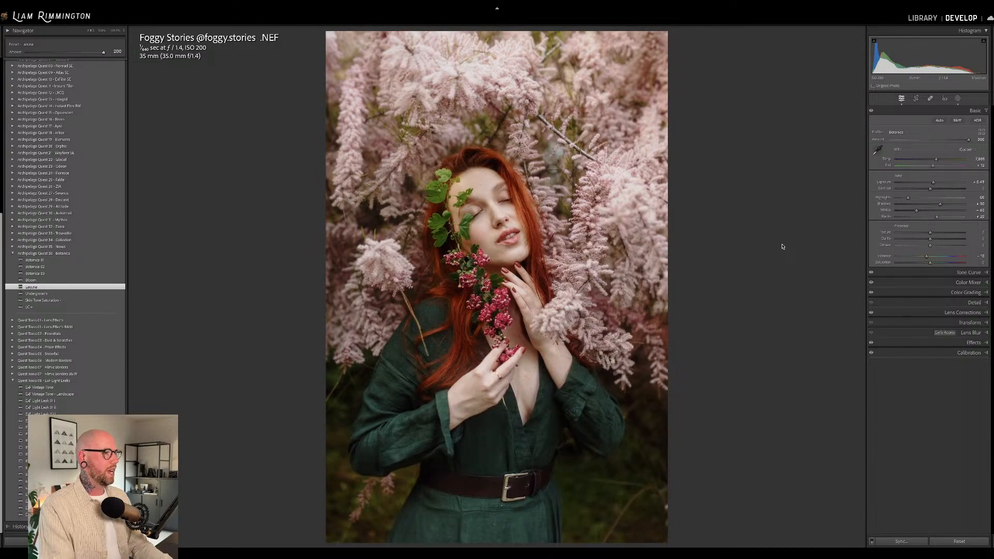
Open the next photo, the couple beside the giant cactus, apply the LC+ preset, warm the temperature and raise exposure slightly
key("Right")
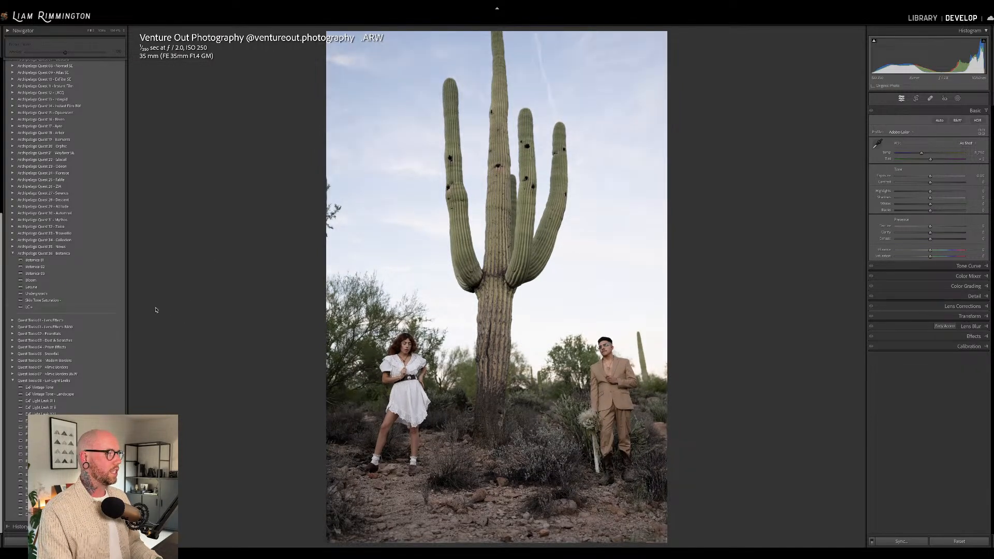
left_click(118, 307)
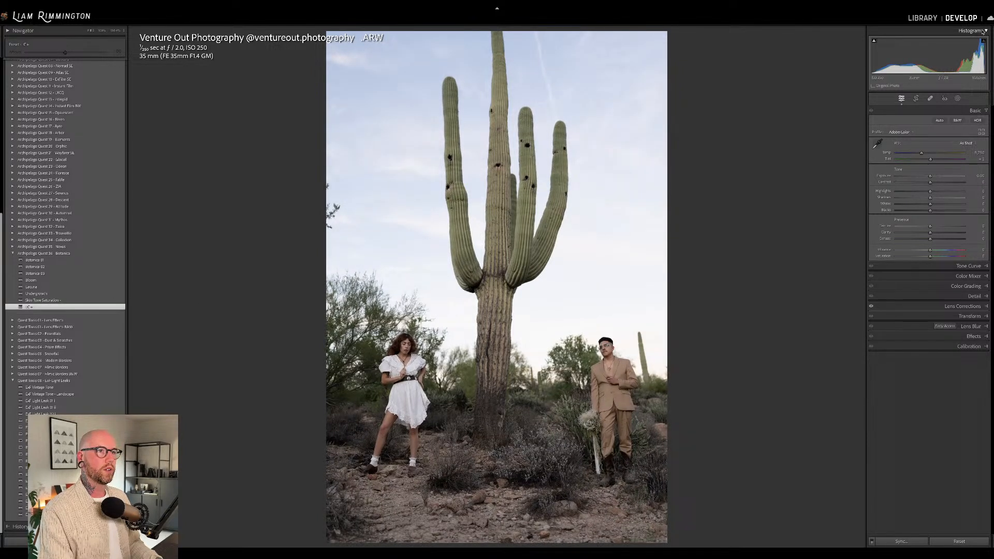
left_click_drag(921, 153, 935, 153)
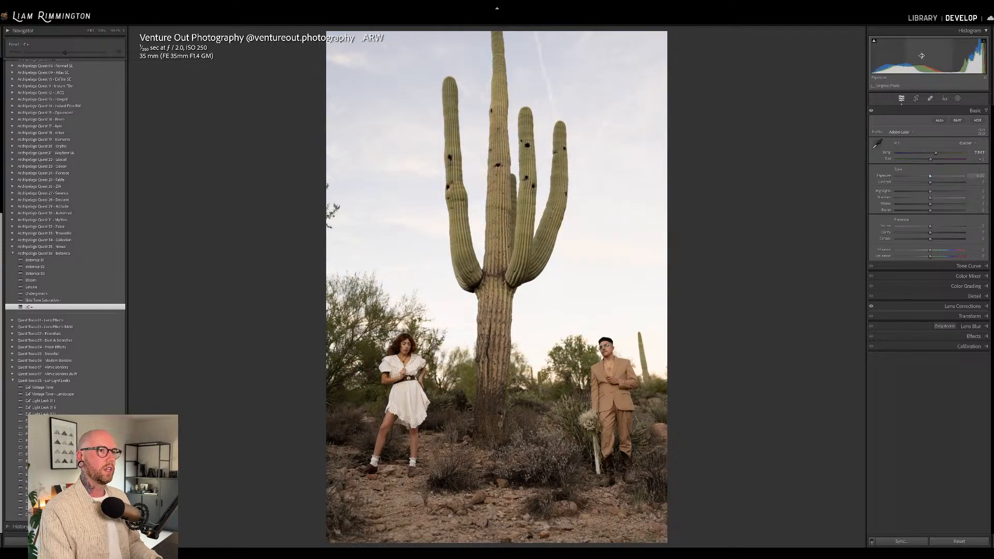
left_click_drag(917, 56, 922, 56)
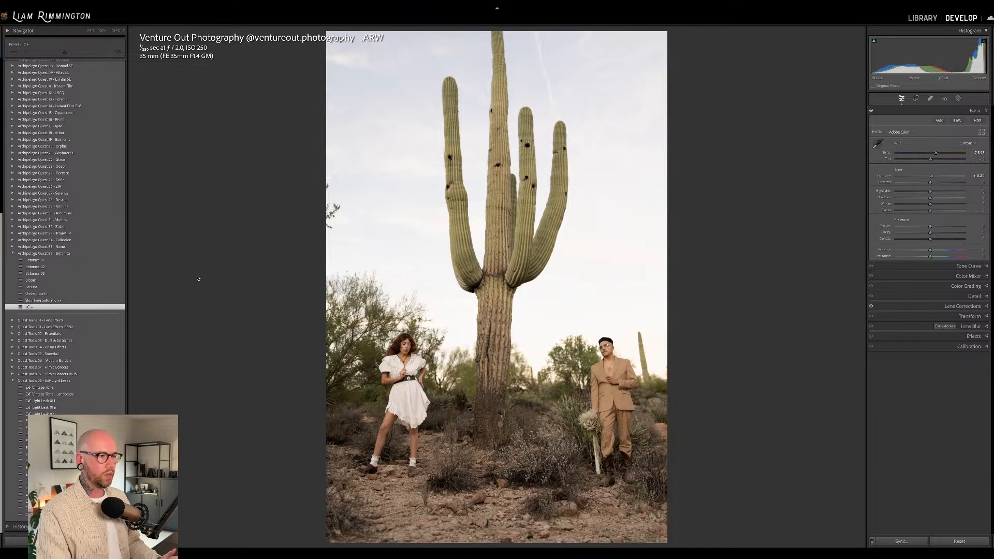
Apply the Botanica 02 preset to the cactus photo, lower exposure slightly and check it against the original
left_click(117, 267)
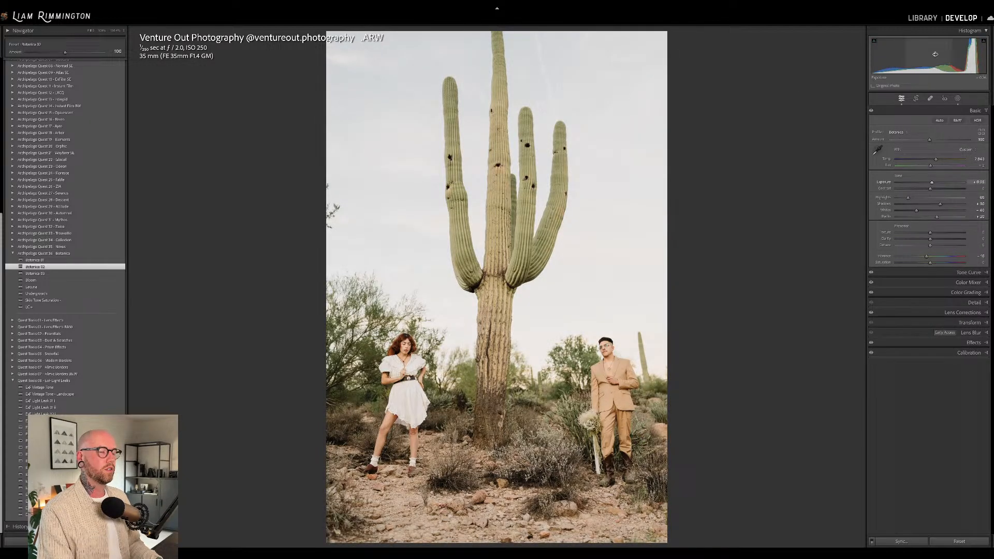
left_click_drag(935, 55, 928, 56)
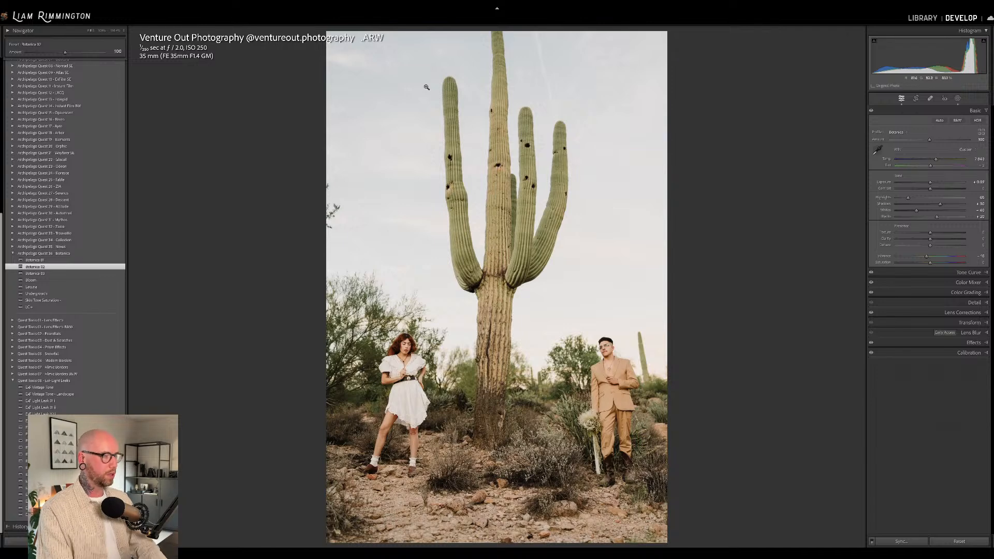
key("backslash")
key("backslash")
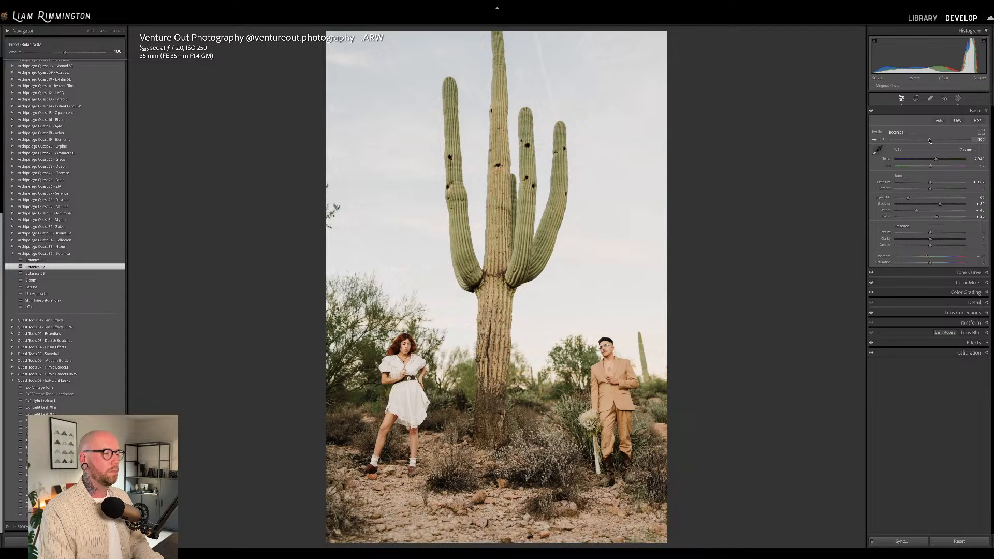
Try the Botanica profile at amounts 0 and 200, settle on a strong amount between 100 and 200, and check the couple up close
left_click_drag(930, 140, 901, 148)
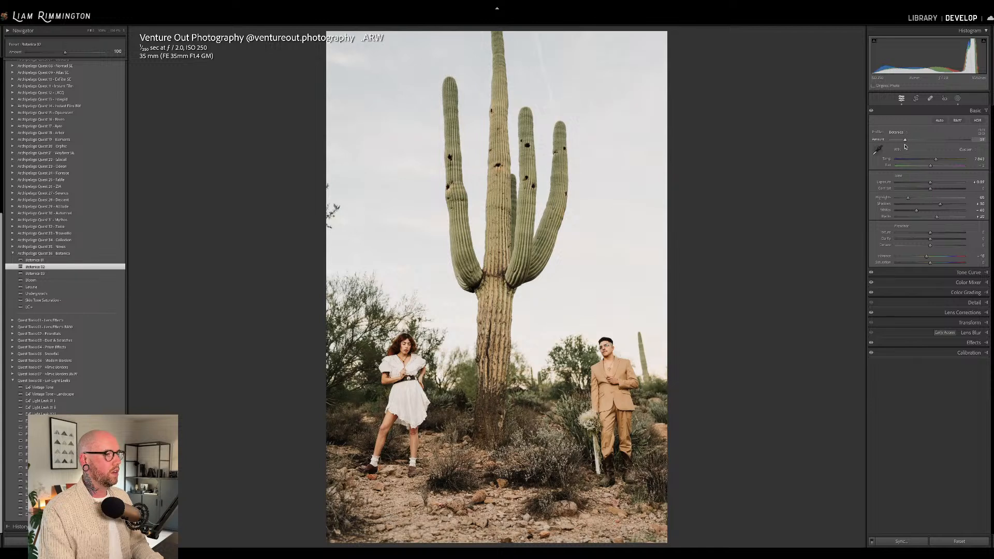
mouse_move(902, 146)
left_mouse_down()
mouse_move(888, 147)
mouse_move(968, 139)
mouse_move(889, 140)
left_mouse_up()
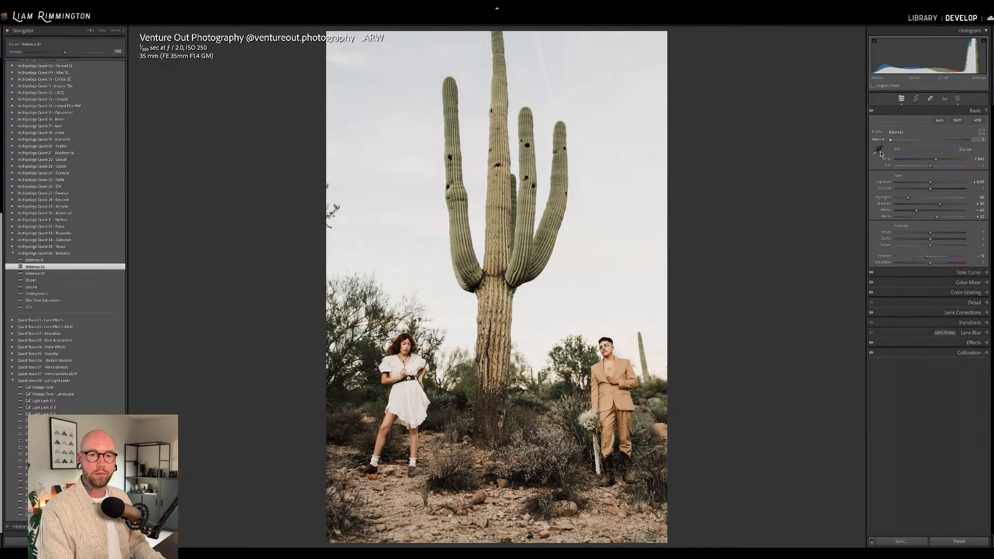
key("ctrl+z")
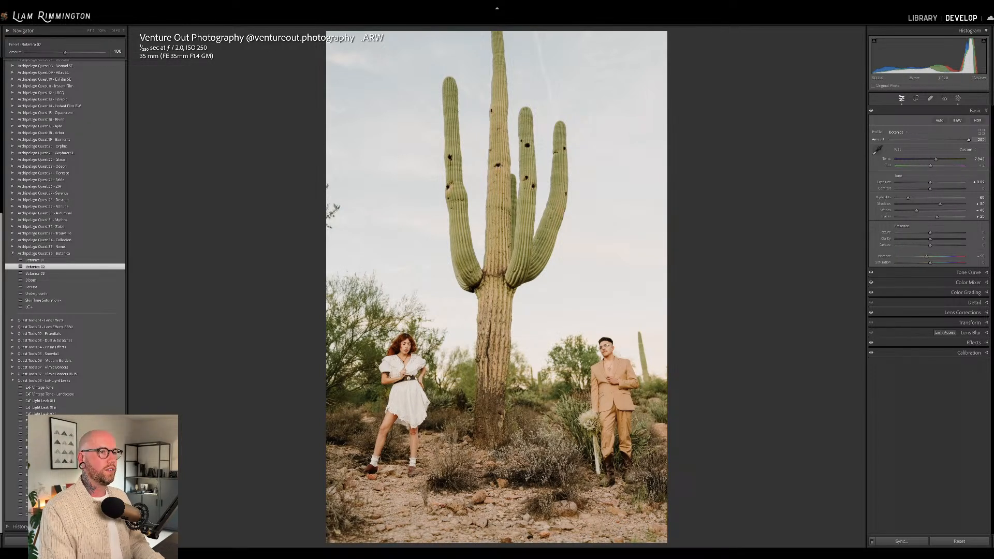
left_click_drag(968, 140, 894, 147)
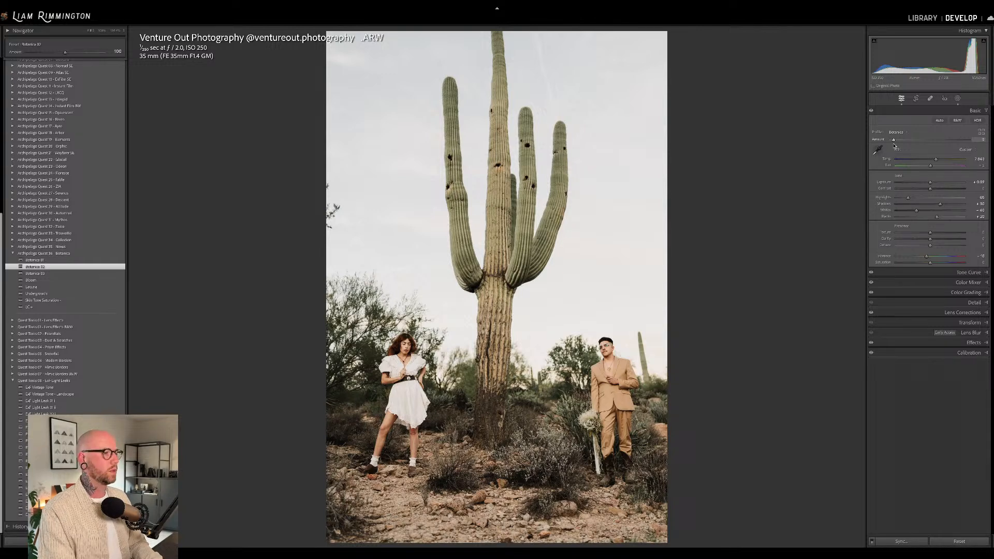
left_click_drag(894, 147, 956, 149)
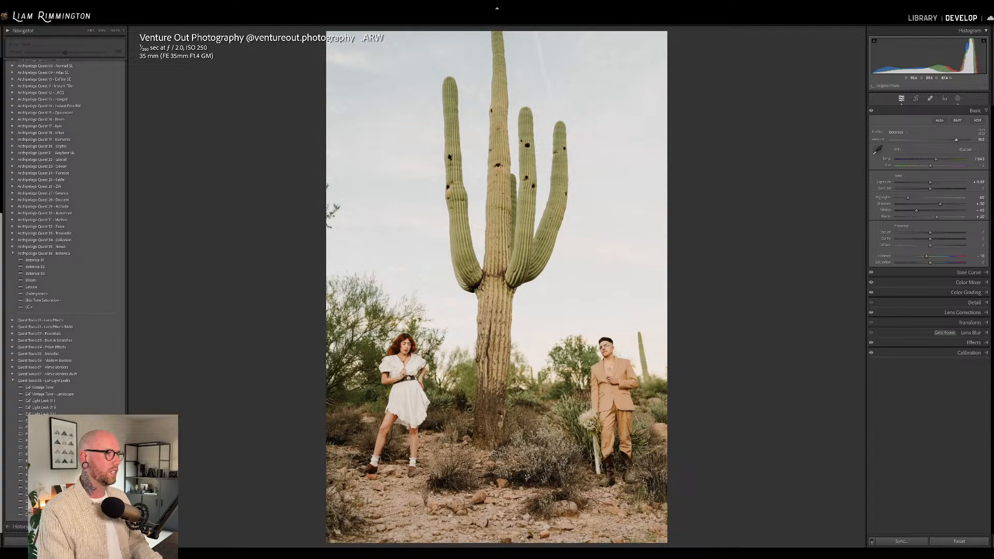
left_click(407, 352)
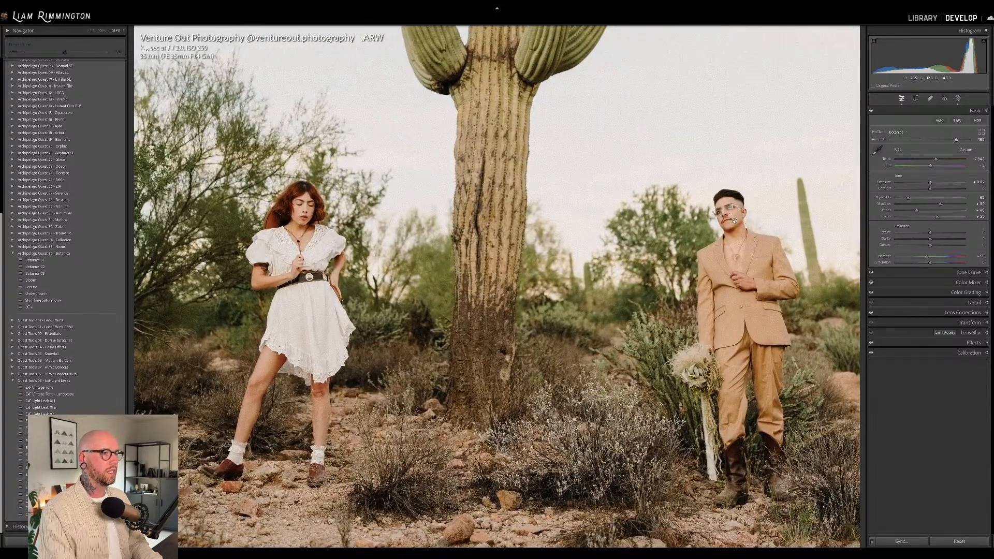
left_click_drag(458, 314, 460, 350)
left_click(459, 349)
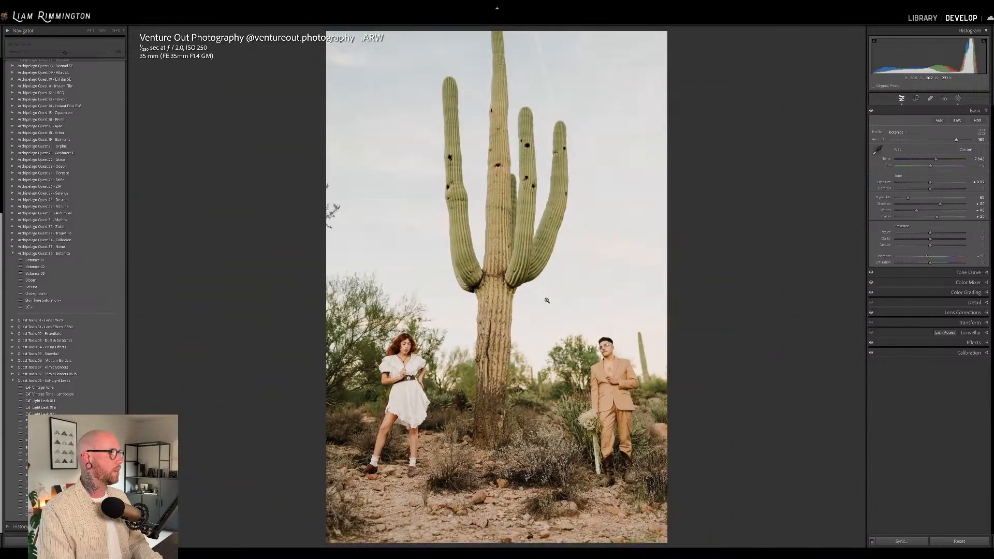
Apply the Sky Saver preset from the Archipelago AI Toolset to the cactus photo and raise its amount slightly above 100
scroll(51, 158, "up", 8)
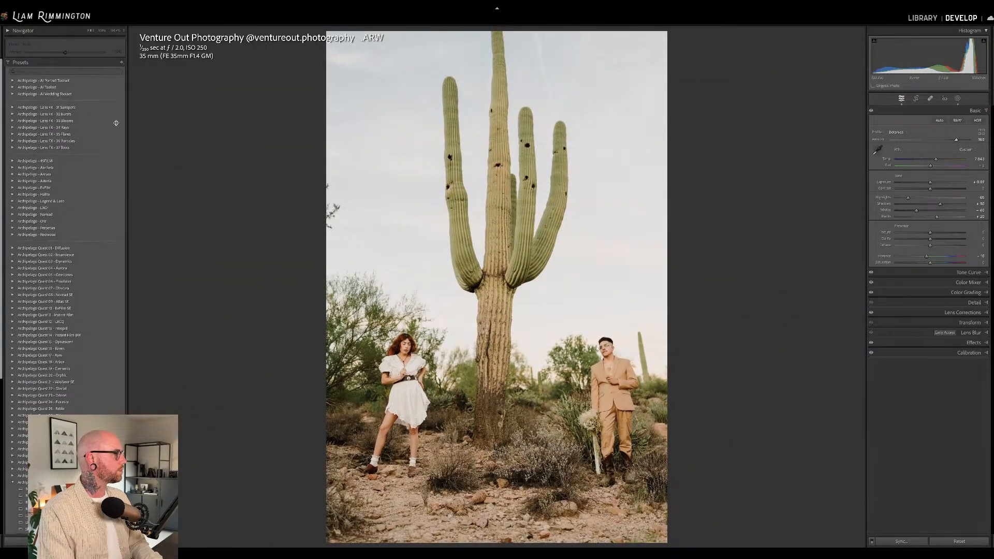
left_click(12, 88)
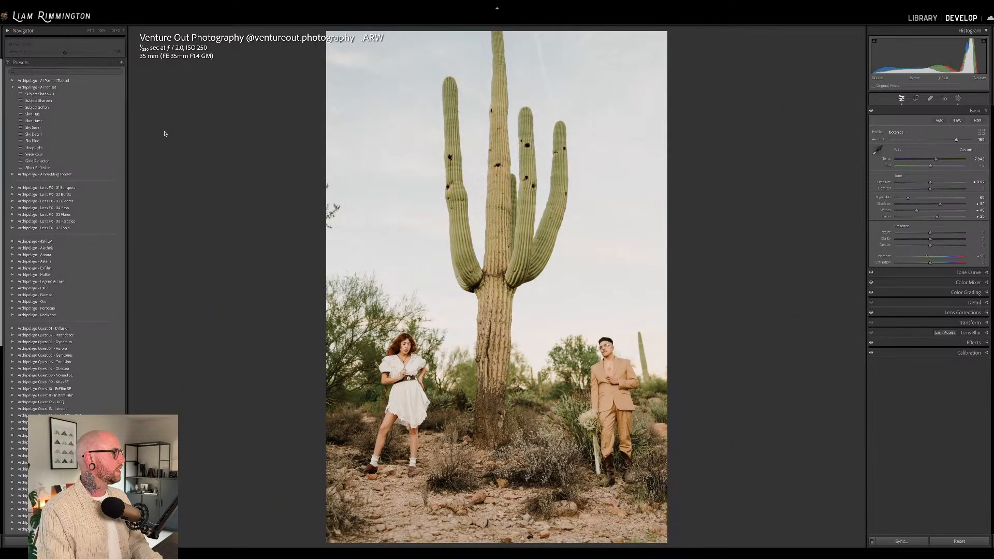
left_click(115, 130)
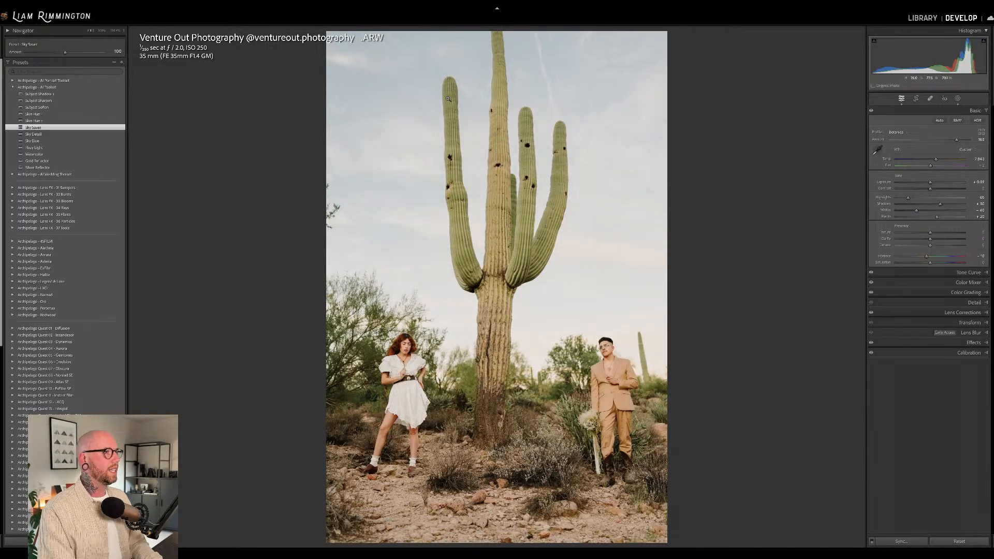
mouse_move(64, 52)
left_mouse_down()
mouse_move(39, 56)
mouse_move(82, 57)
mouse_move(62, 58)
mouse_move(71, 59)
left_mouse_up()
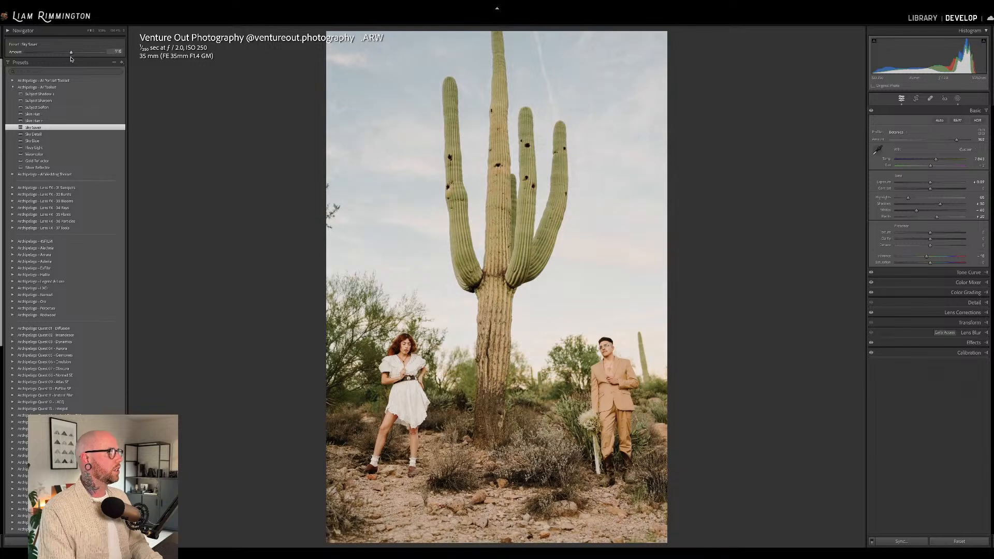
left_click(13, 87)
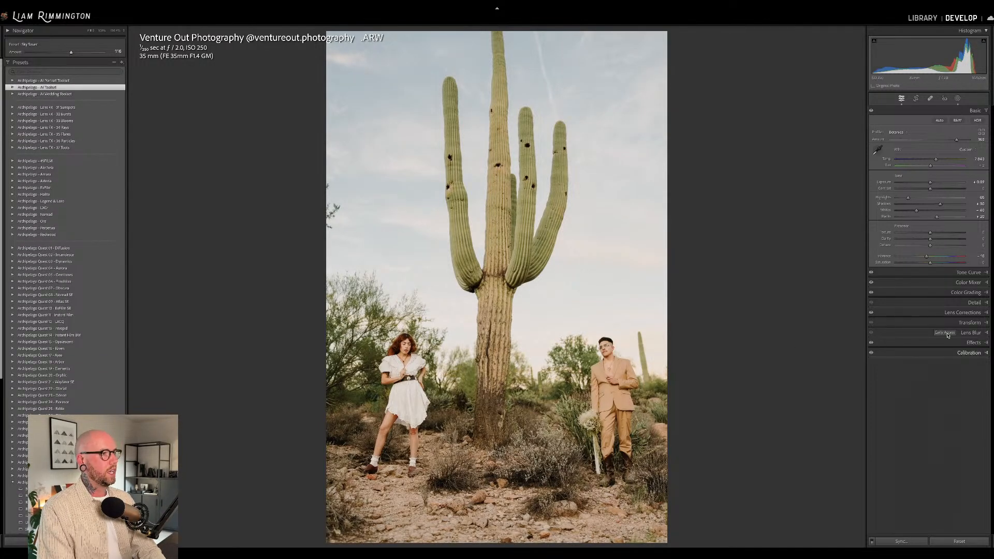
Compare the edited cactus photo with its original, switching repeatedly between before and after and viewing both side by side
key("backslash")
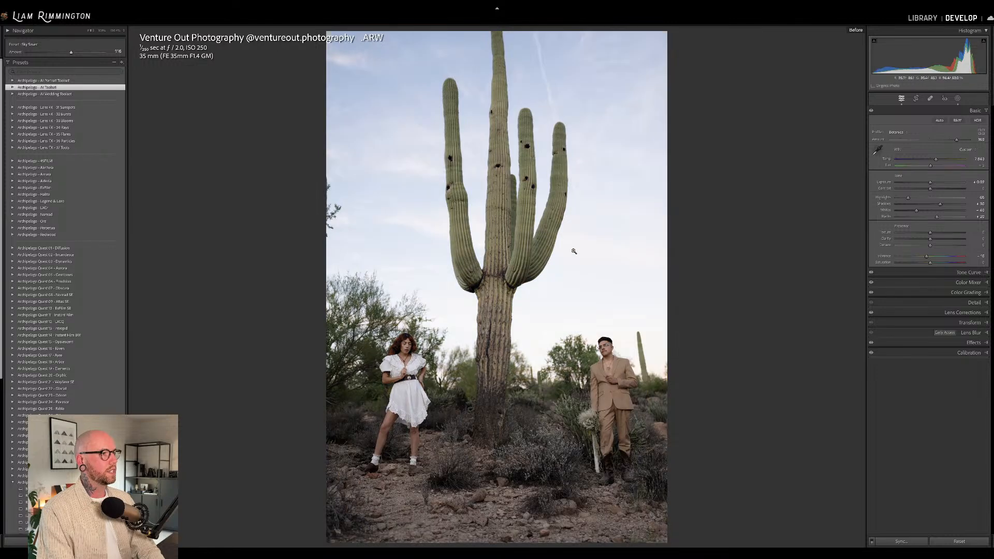
key("backslash")
key("backslash")
key("backslash")
key("backslash")
key("backslash")
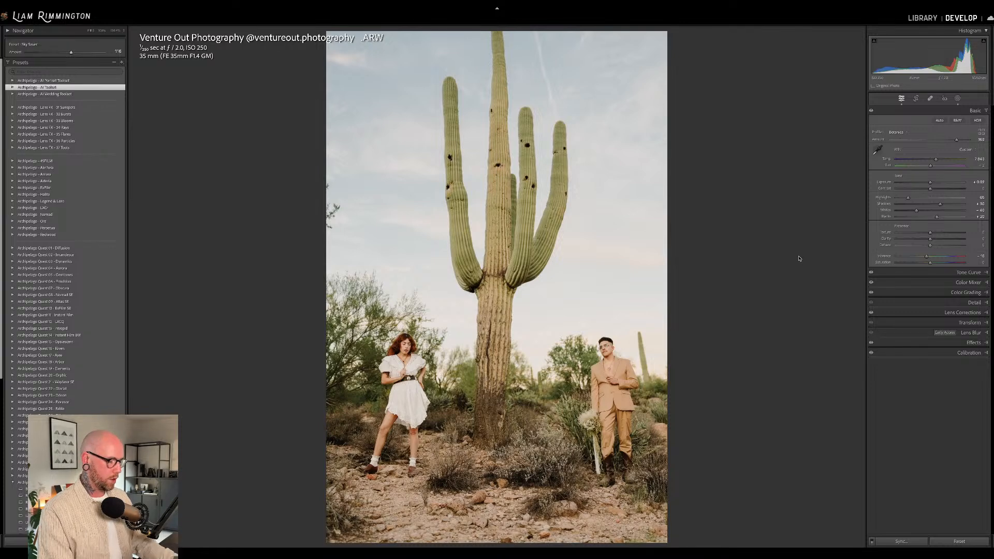
key("y")
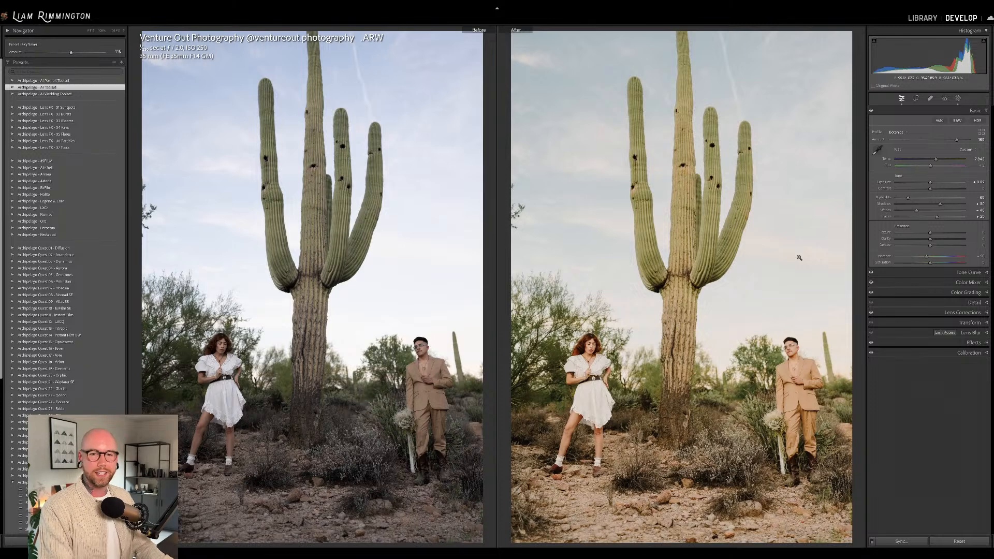
Return to the library, select all eight edited photos and display them together in Survey view
key("g")
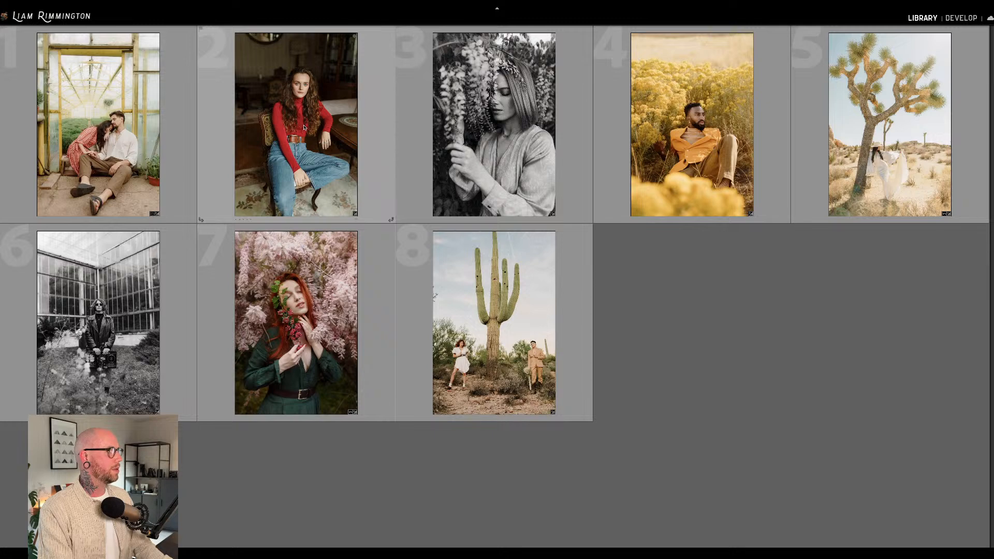
left_click(130, 135)
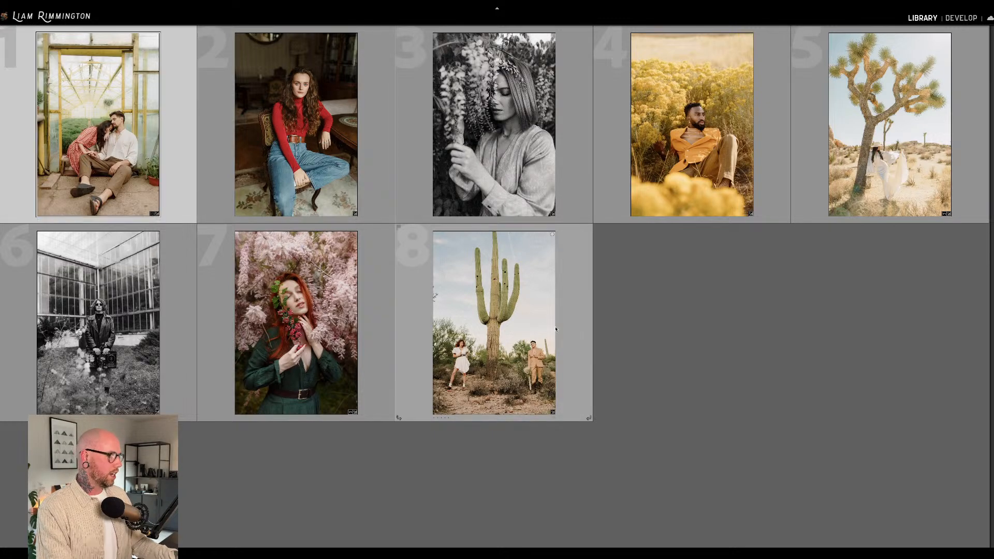
key("ctrl+a")
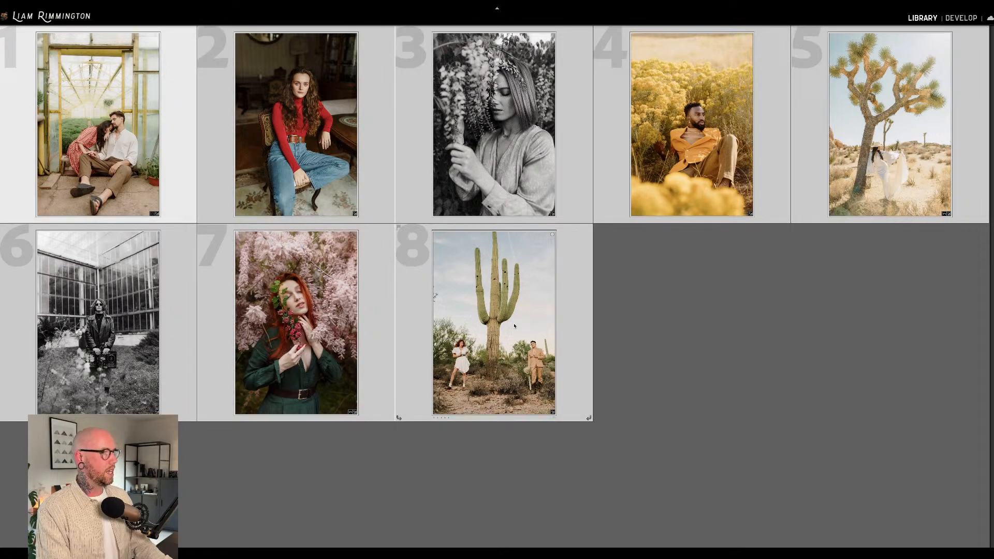
key("n")
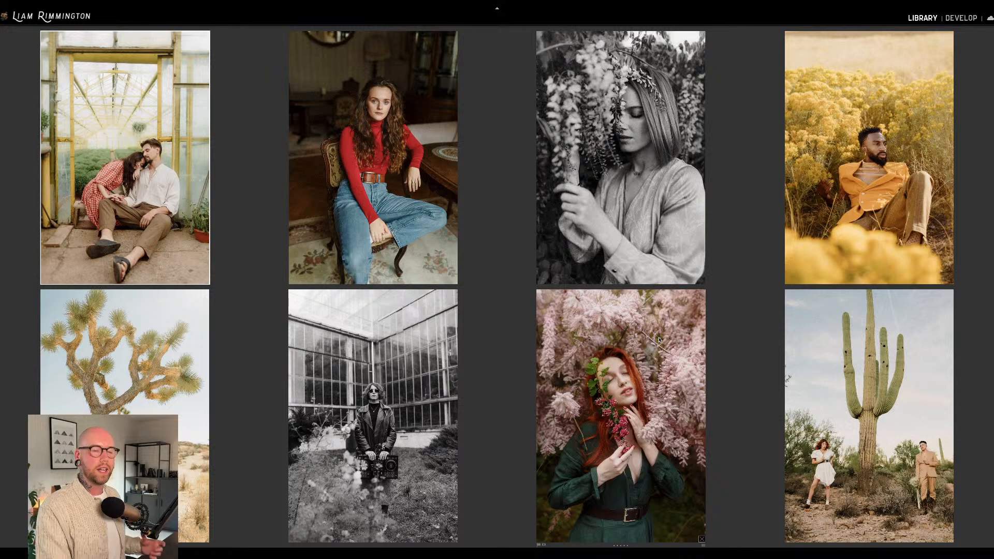